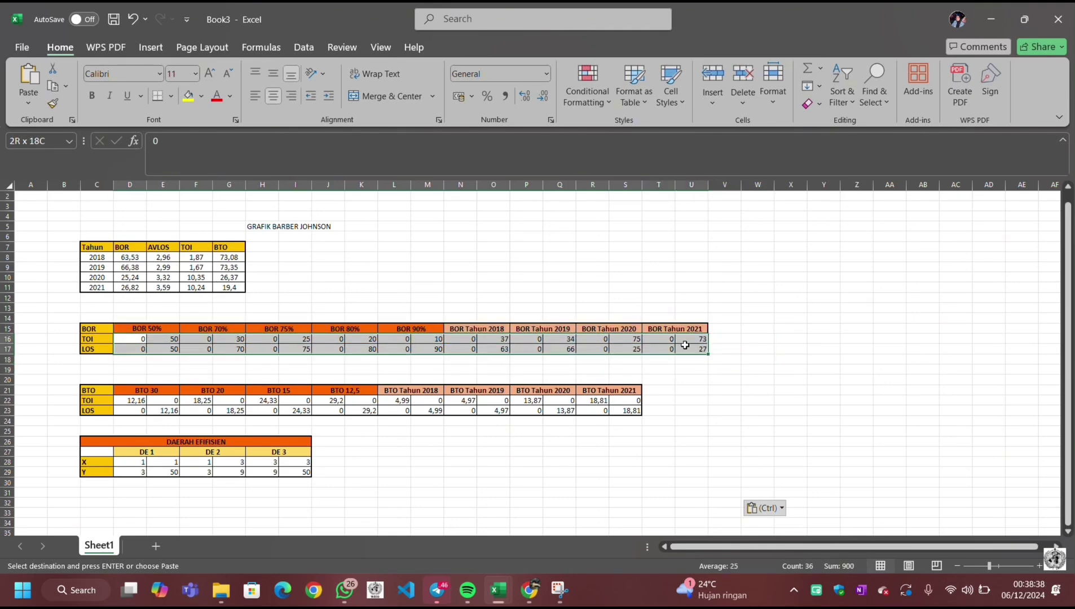
Step: Insert a scatter chart with straight lines and markers from the TOI and LOS values of the BOR table
click(152, 46)
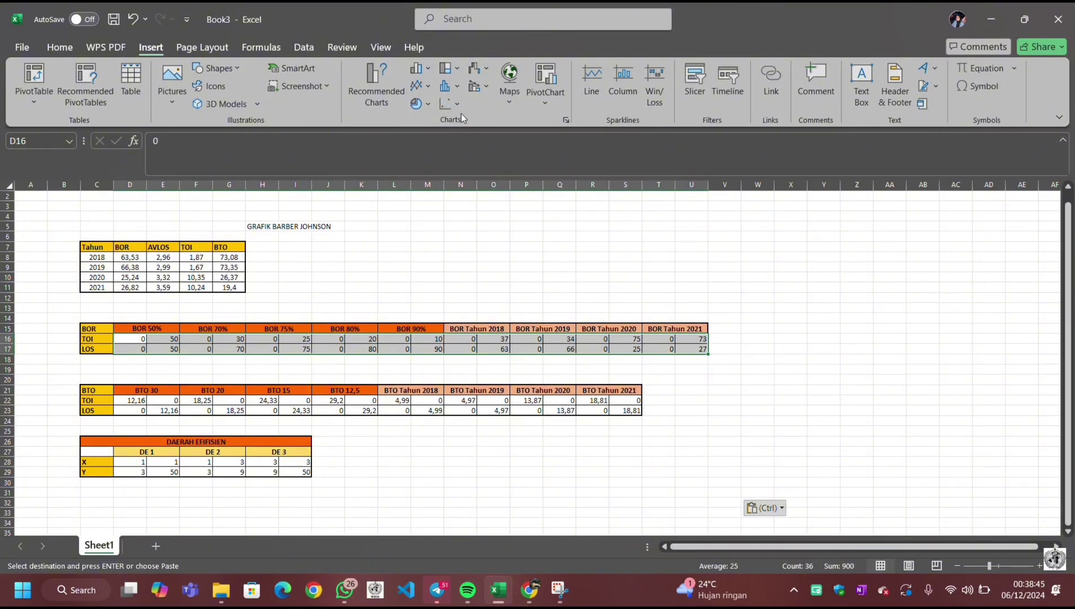
click(455, 109)
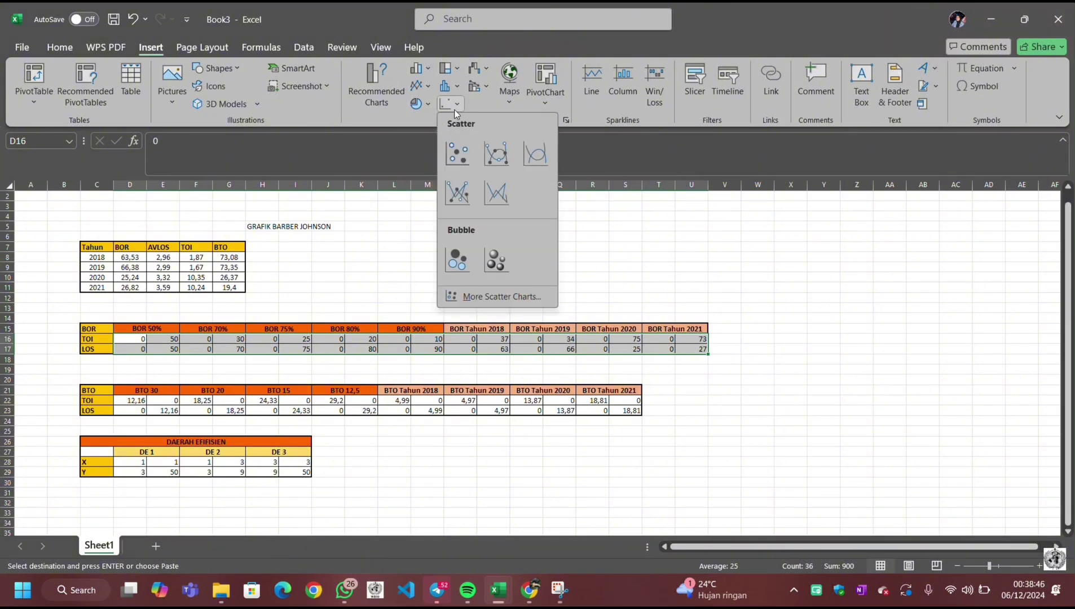
click(465, 189)
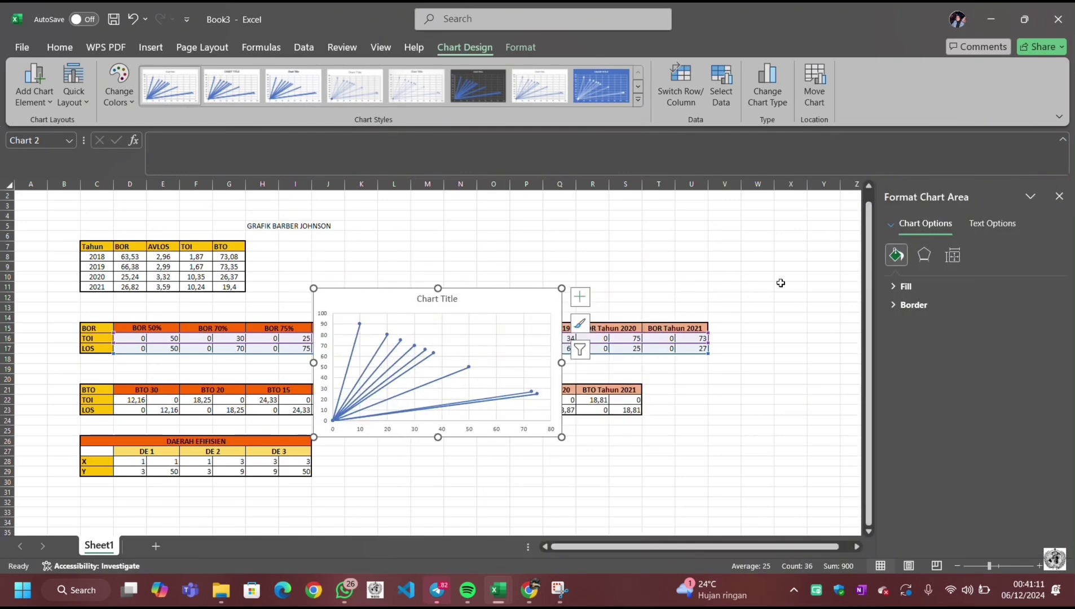
Step: Move the scatter chart to a new sheet named "sheet 2"
right_click(545, 302)
click(596, 370)
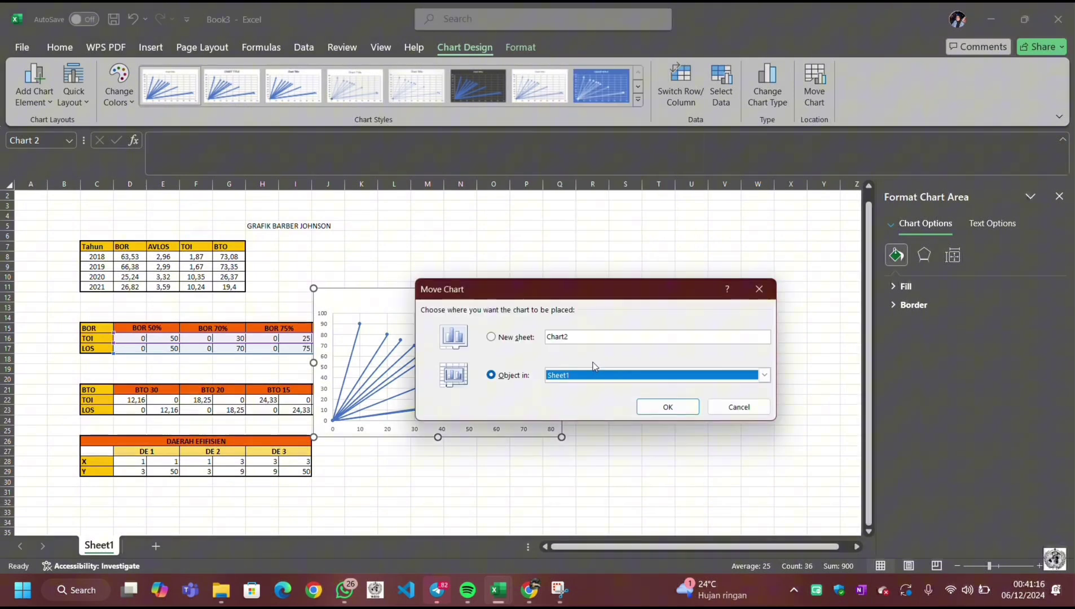
click(505, 337)
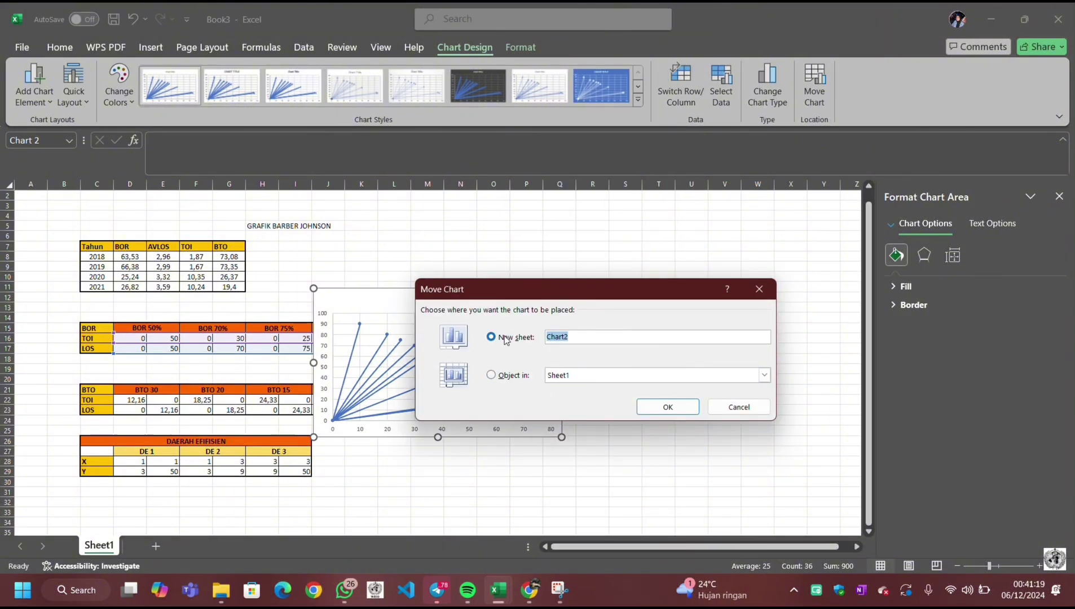
click(621, 336)
key(BackSpace)
key(BackSpace)
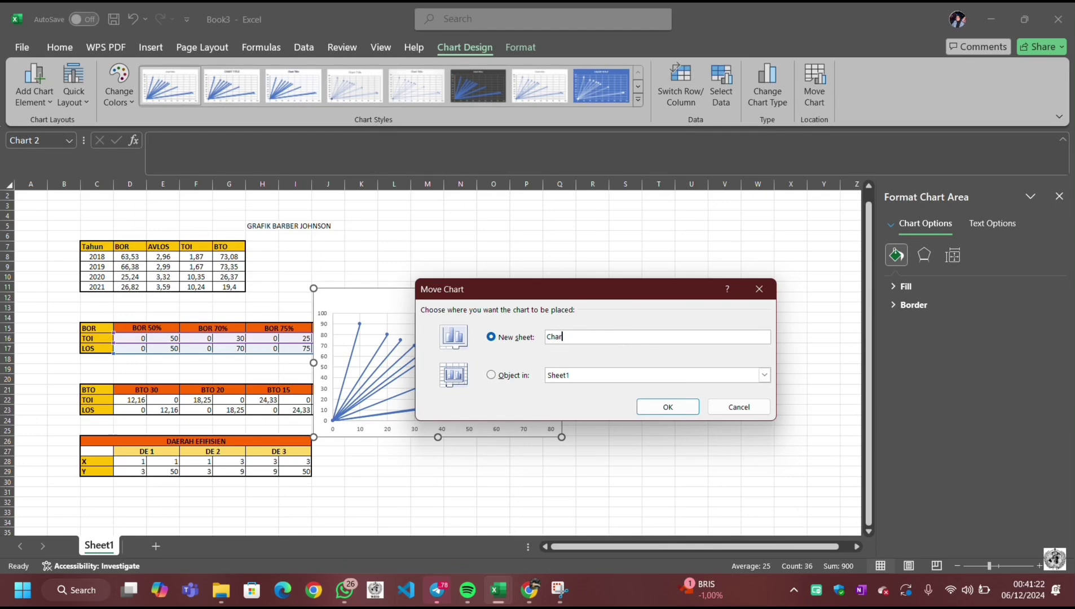
text(sheet 2)
key(Return)
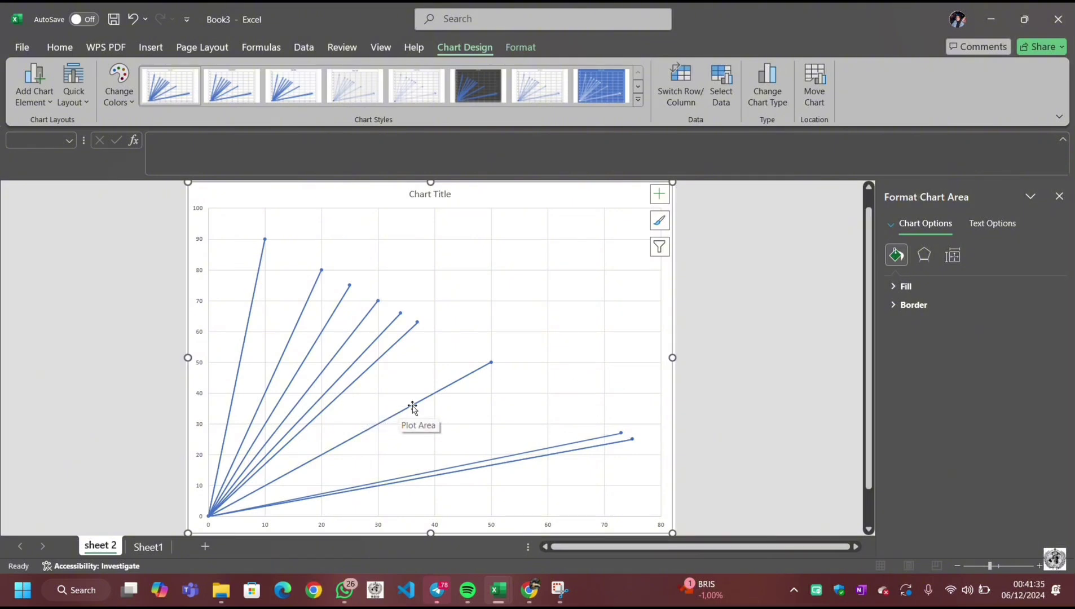
Step: Replace the chart title with "GRAFIK BARBER JOHNSON RUMAH SAKIT POLKESTAMA 2018-2021"
click(430, 193)
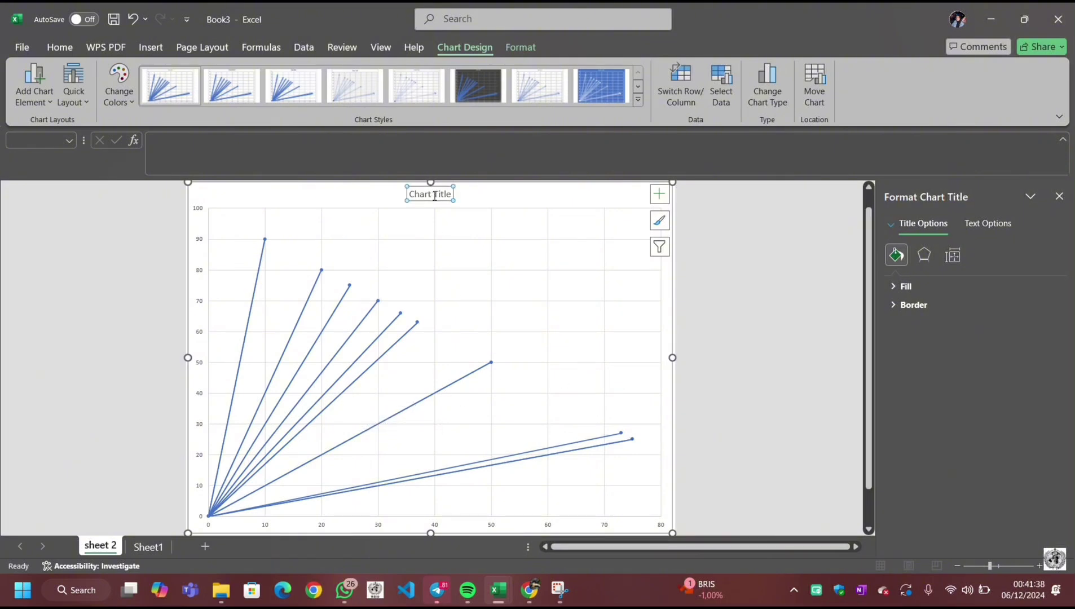
click(436, 195)
key(Right)
key(Right)
key(Right)
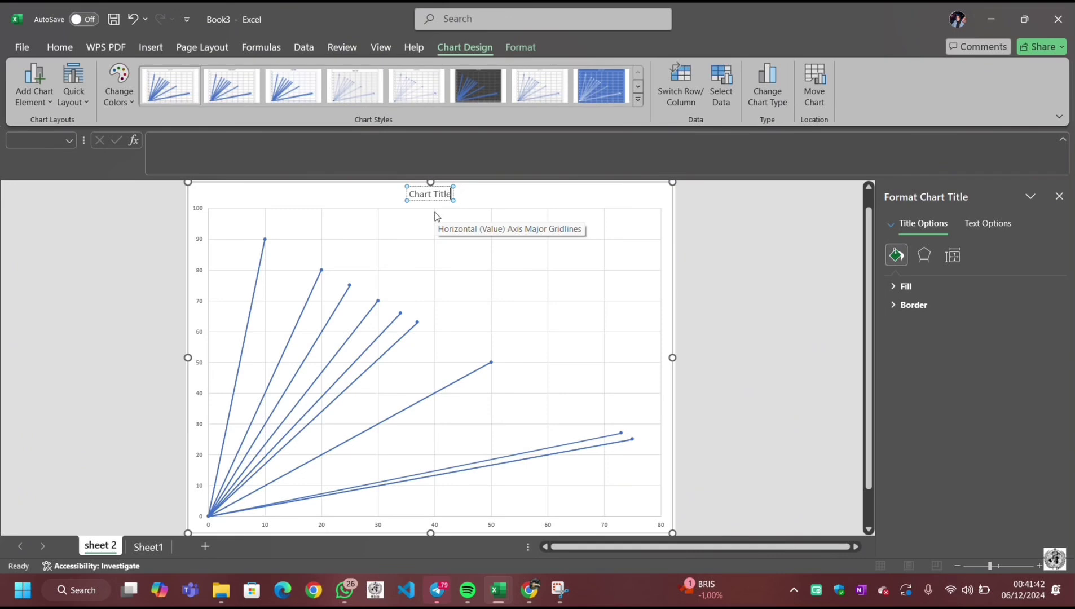
key(BackSpace)
key(BackSpace)
key(BackSpace)
key(BackSpace)
key(BackSpace)
key(Caps_Lock)
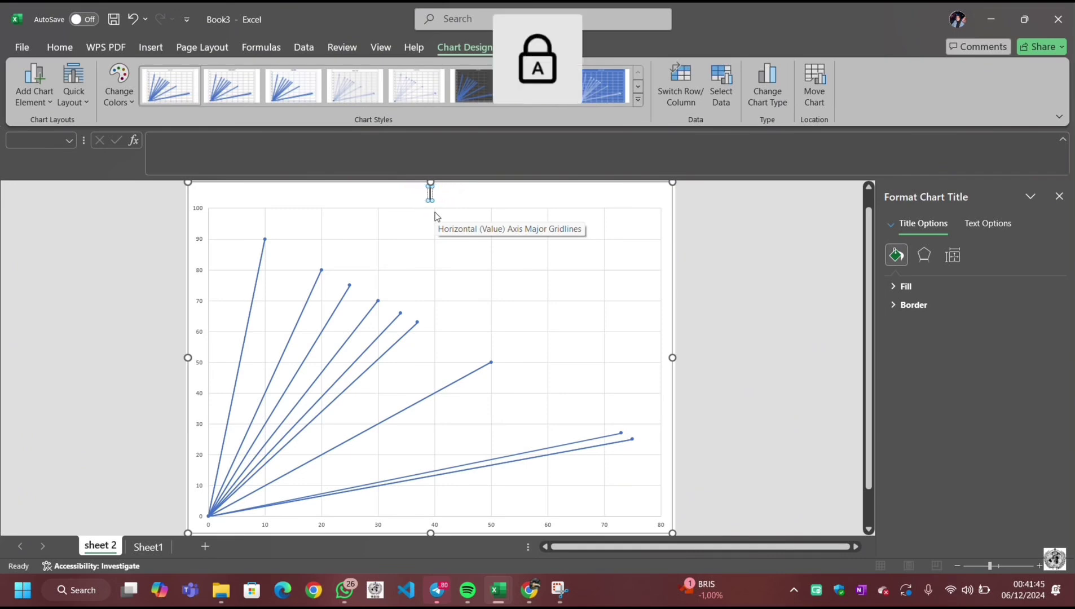
text(GR)
key(Caps_Lock)
text(afik)
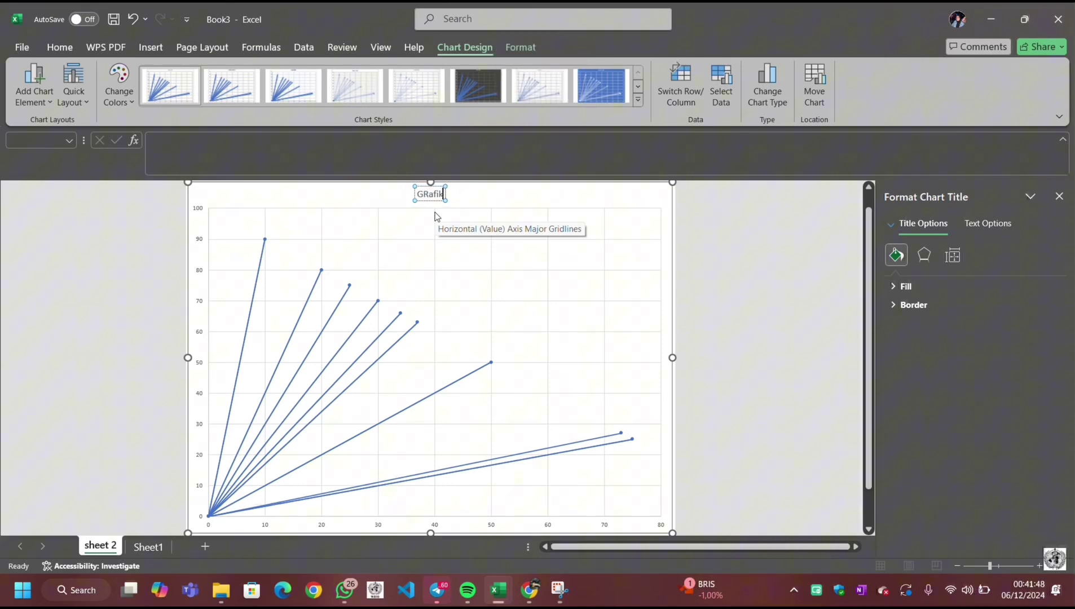
key(BackSpace)
key(BackSpace)
key(BackSpace)
key(BackSpace)
key(BackSpace)
key(Caps_Lock)
text(RAFIK BARBER)
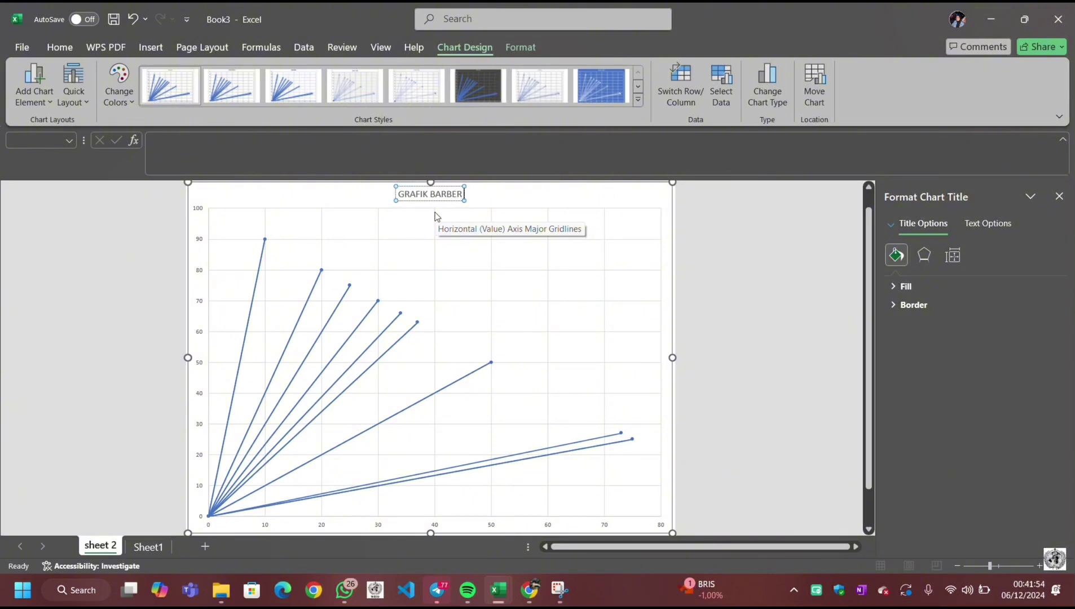
text( JOHNSON)
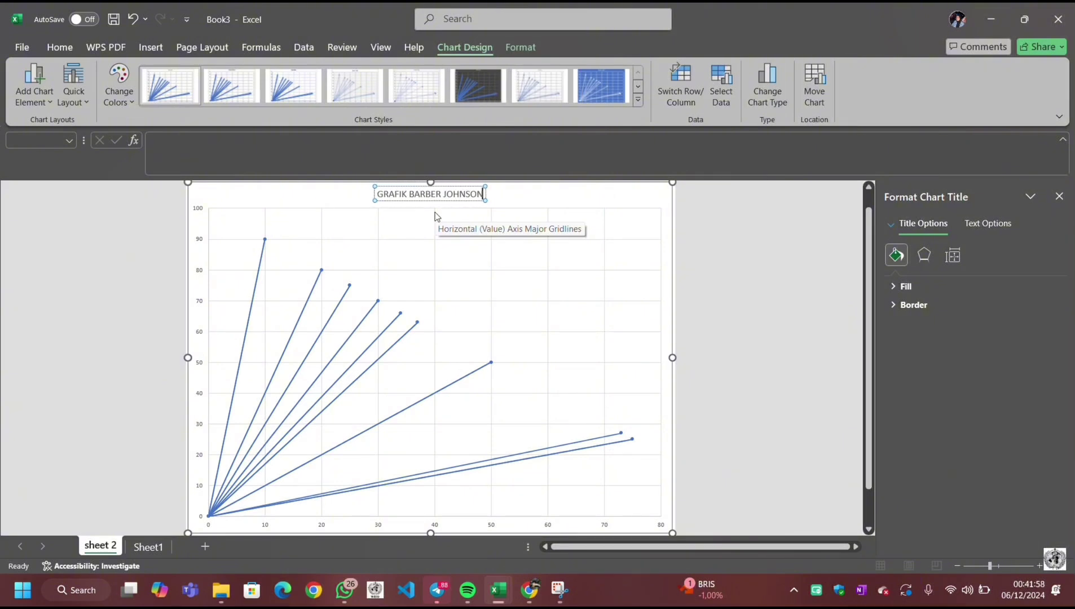
text( RUMAH SAKIT PO)
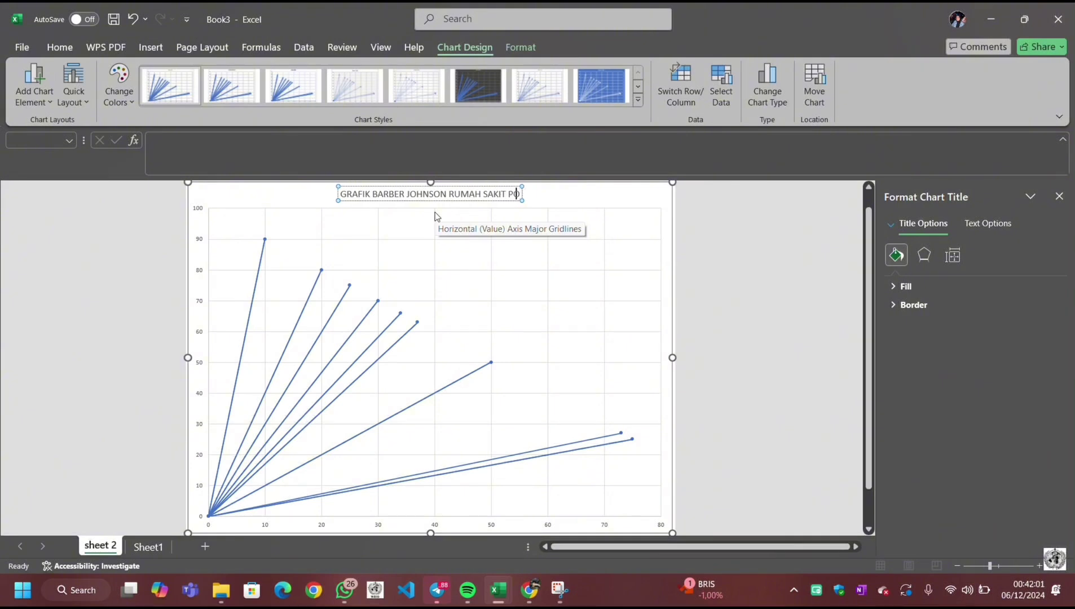
text(LKESTAMA 20)
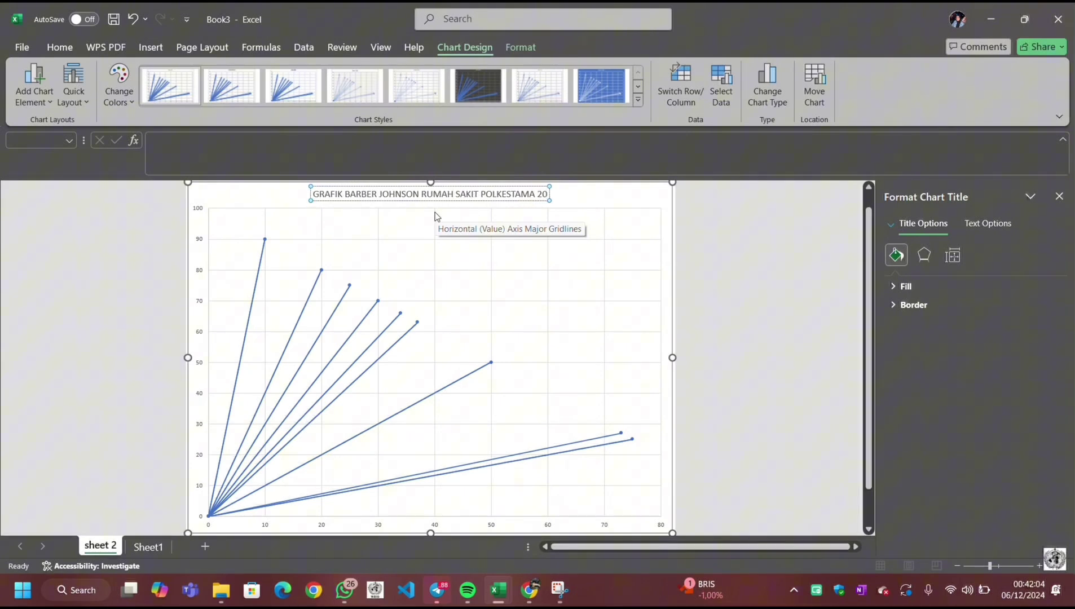
text(18-2021)
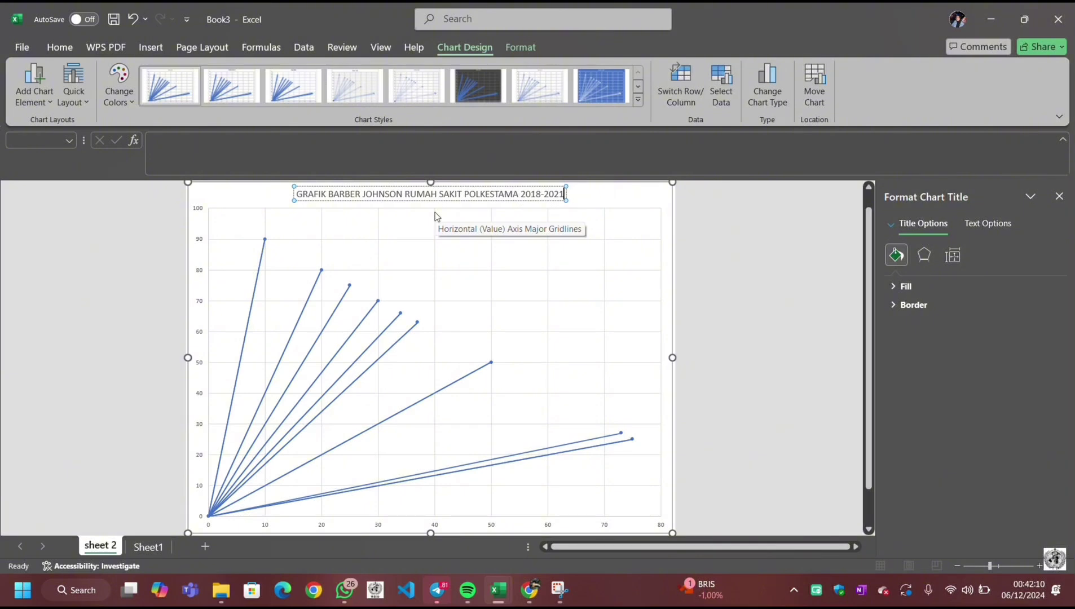
click(464, 287)
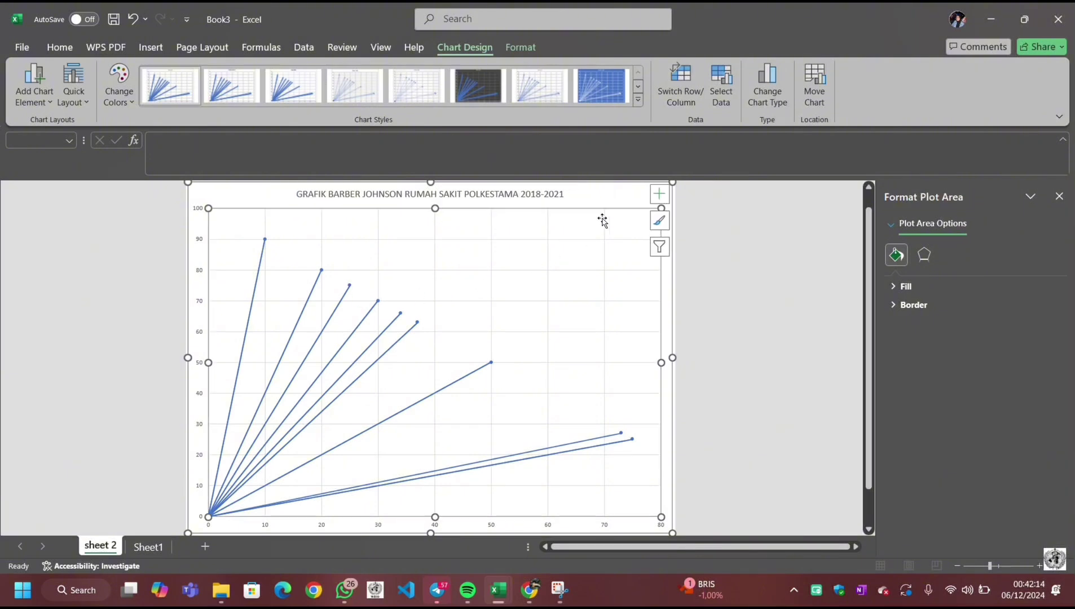
Step: Add a legend to the chart
click(659, 195)
click(689, 294)
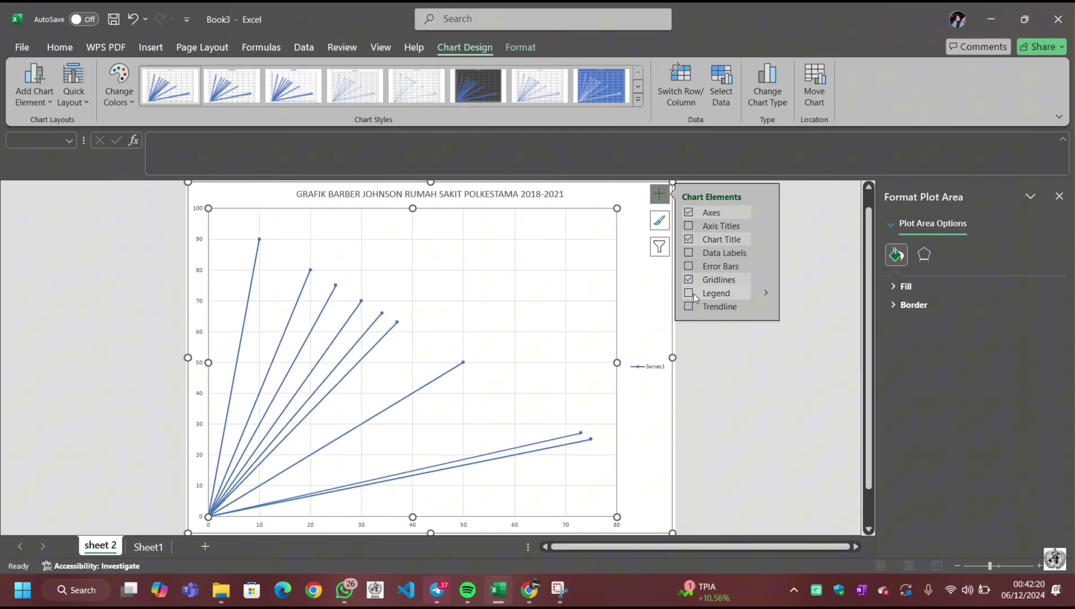
click(565, 313)
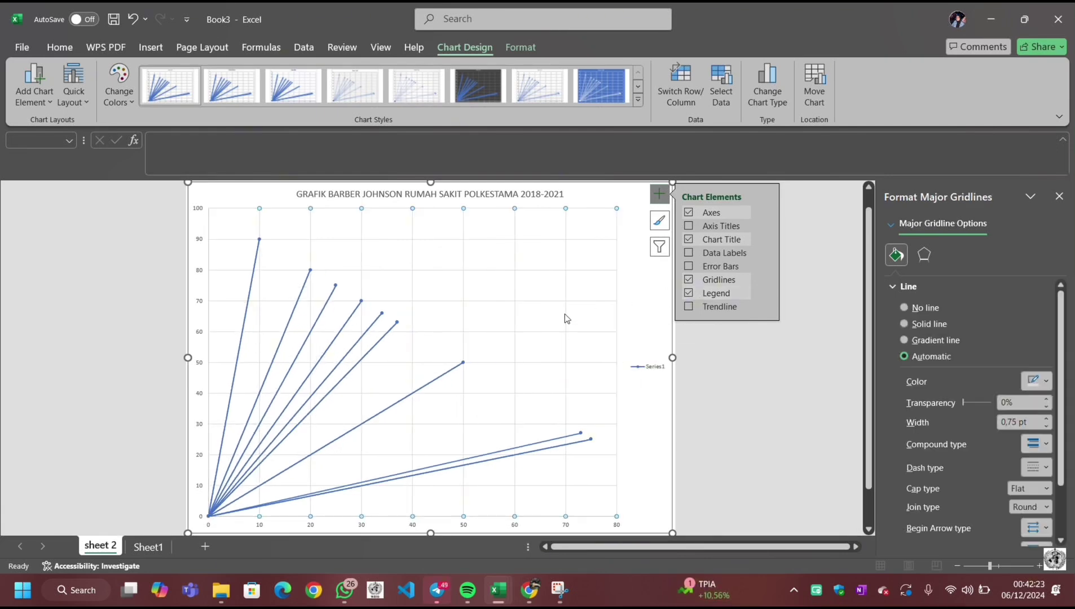
click(647, 429)
Step: Add minor gridlines to the horizontal axis of the chart
scroll(647, 429, down, 1)
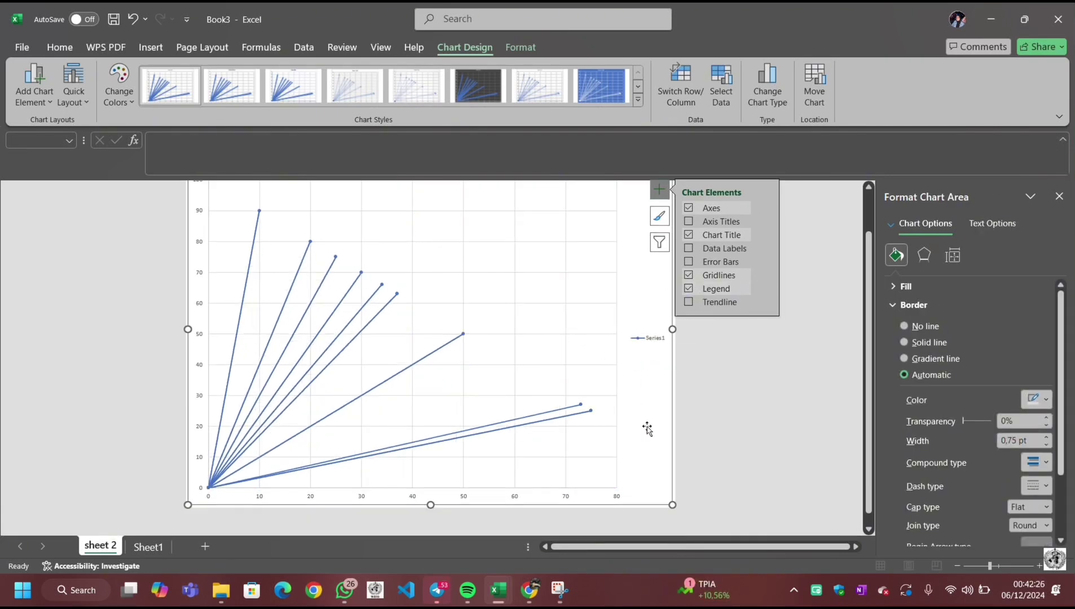
click(513, 499)
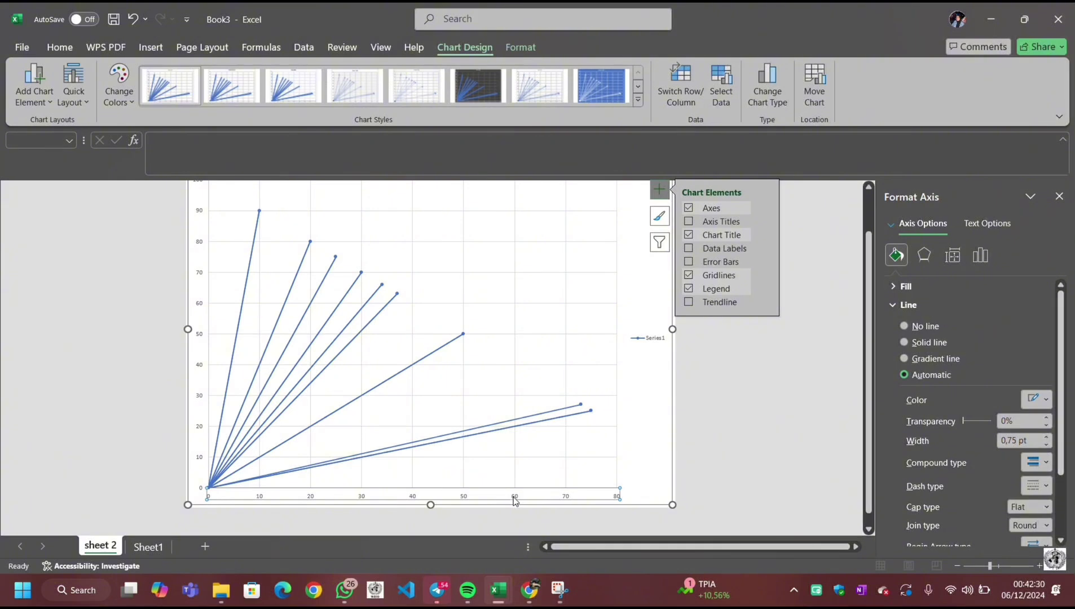
right_click(515, 501)
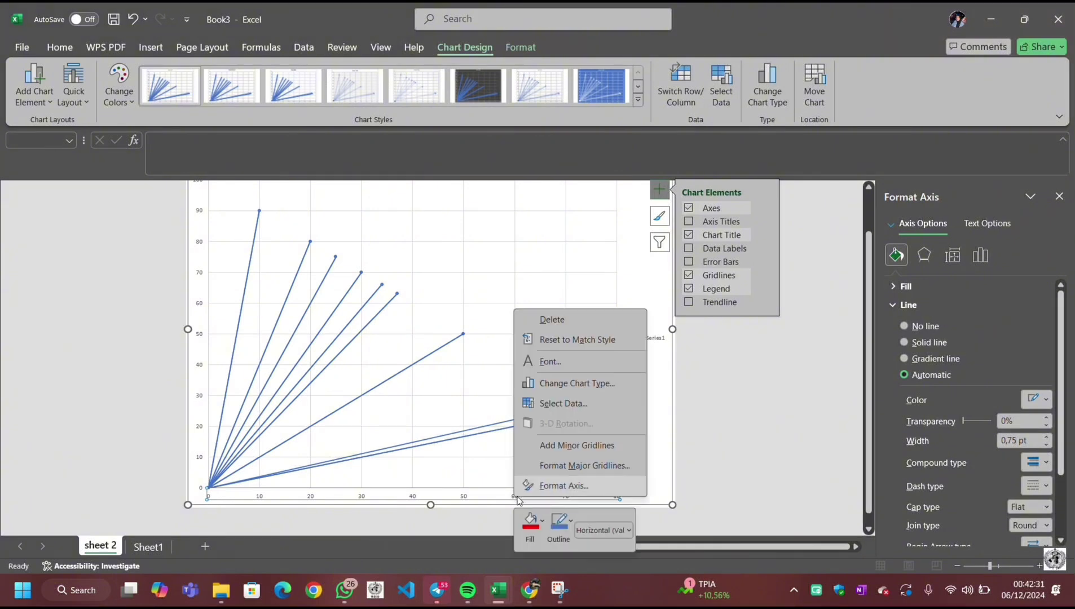
click(550, 446)
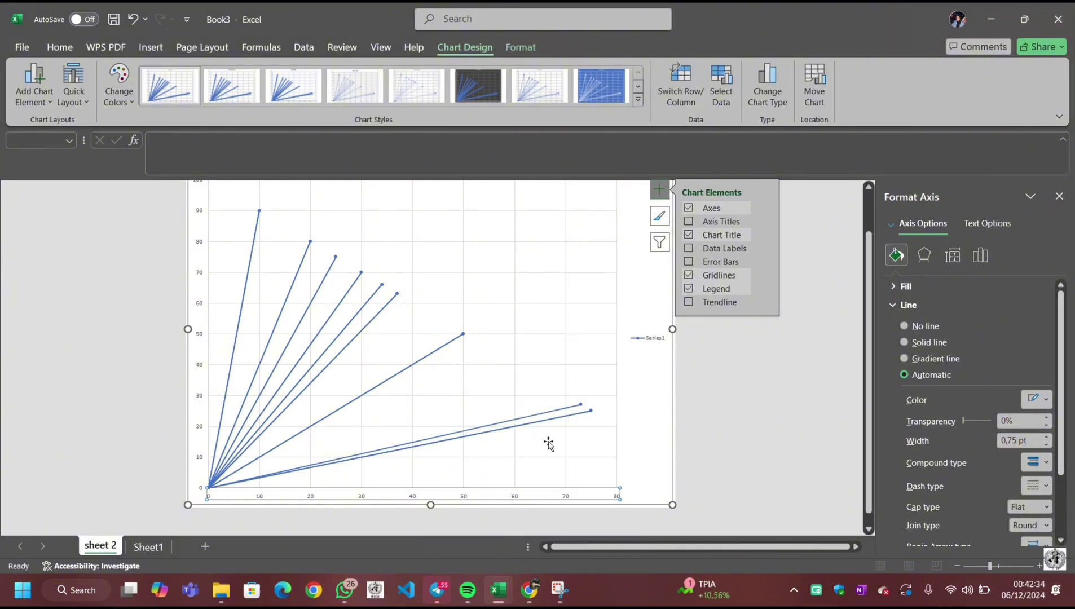
Step: Format the horizontal axis with a maximum bound of 30 and a major unit of 2
right_click(512, 496)
click(529, 482)
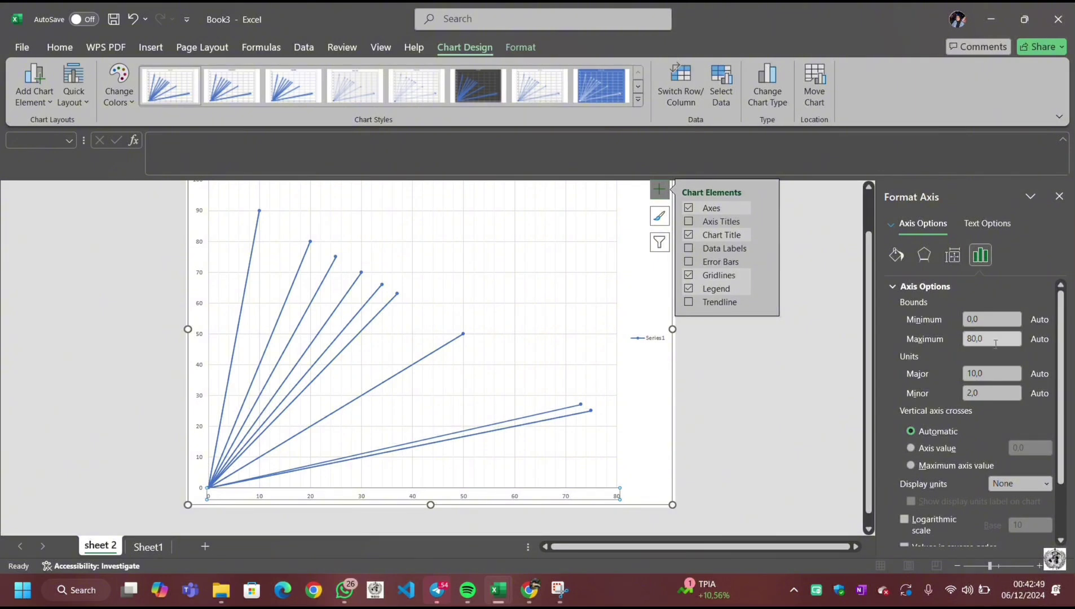
click(972, 339)
text(3)
click(978, 373)
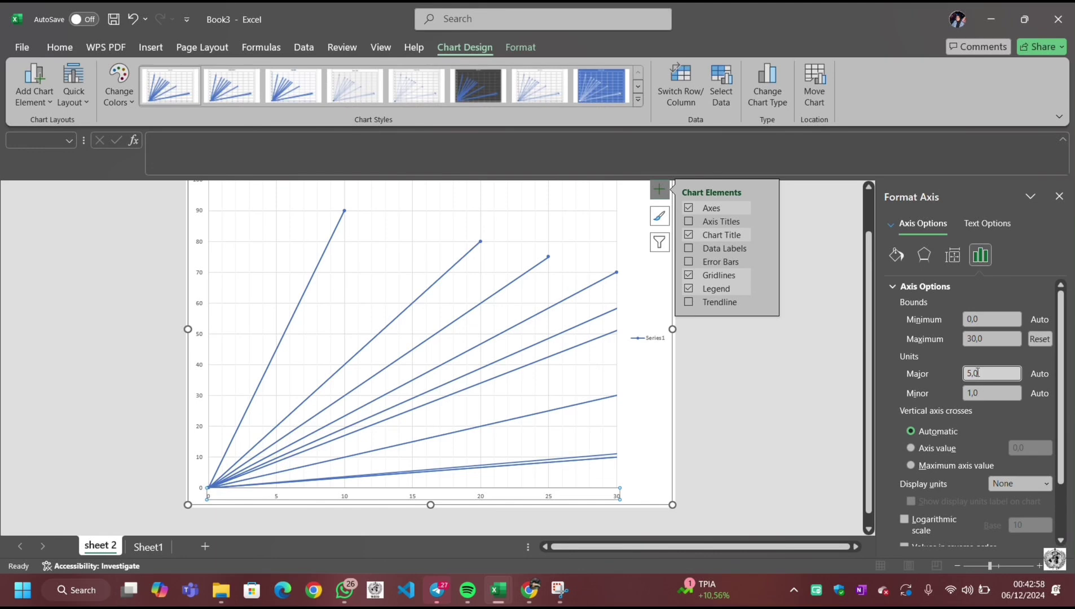
key(BackSpace)
text(2)
click(995, 393)
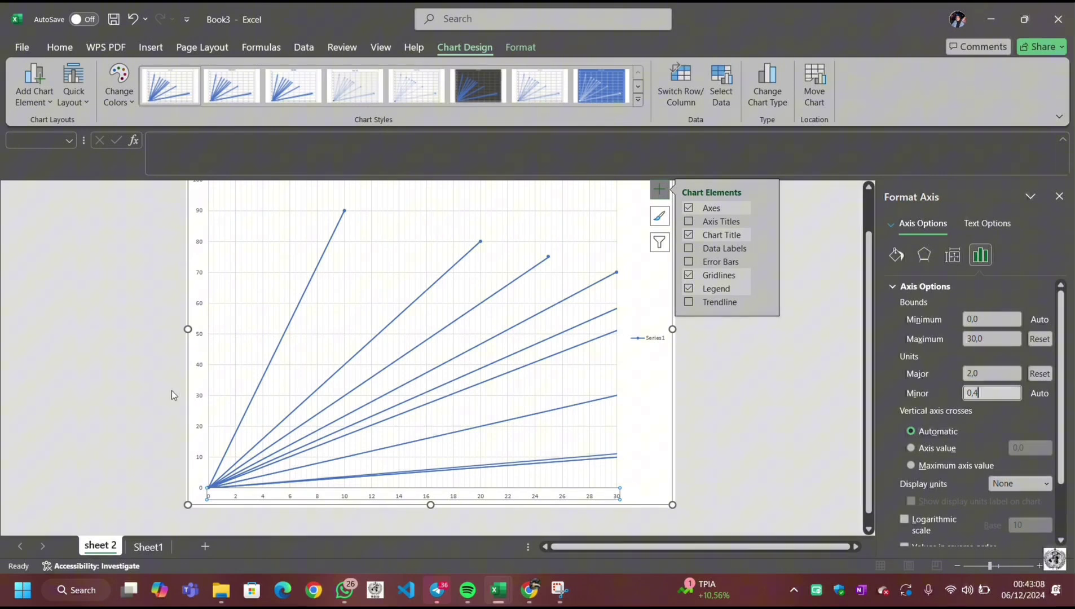
Step: Add minor gridlines to the vertical axis of the chart
click(202, 316)
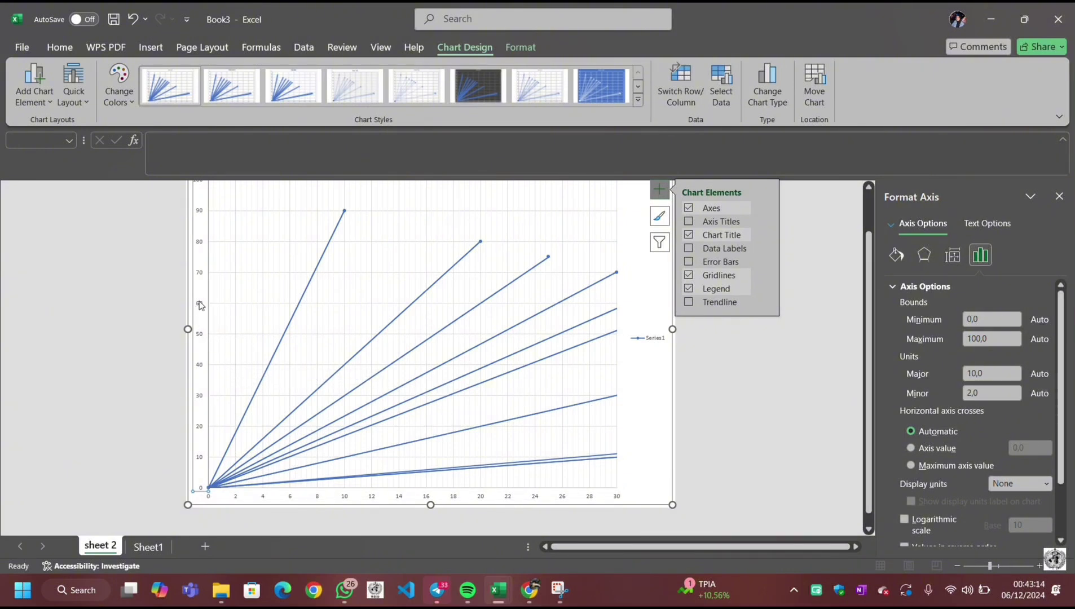
right_click(199, 302)
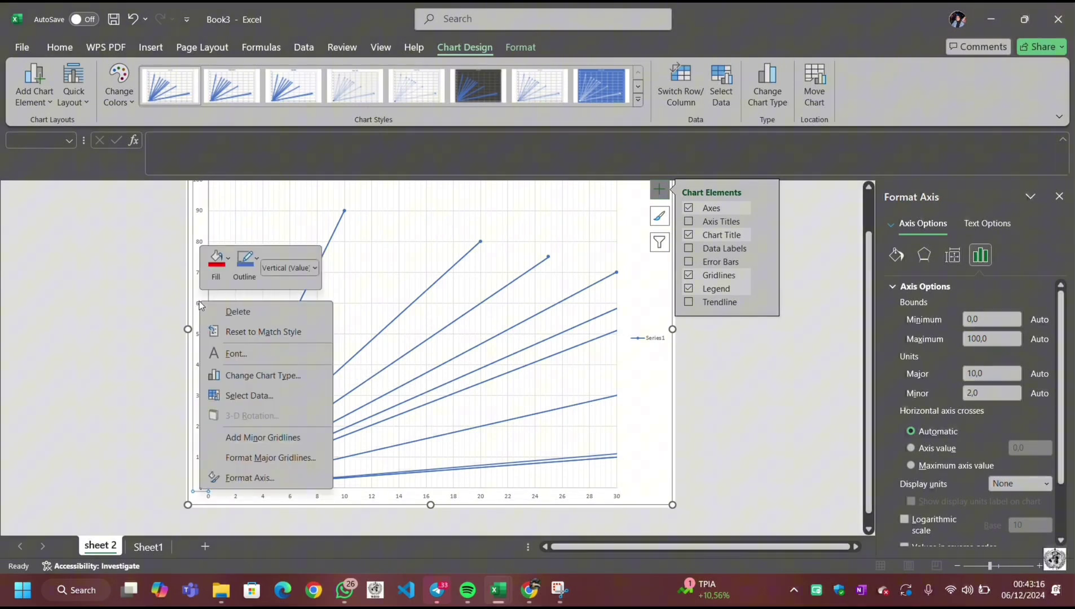
click(263, 439)
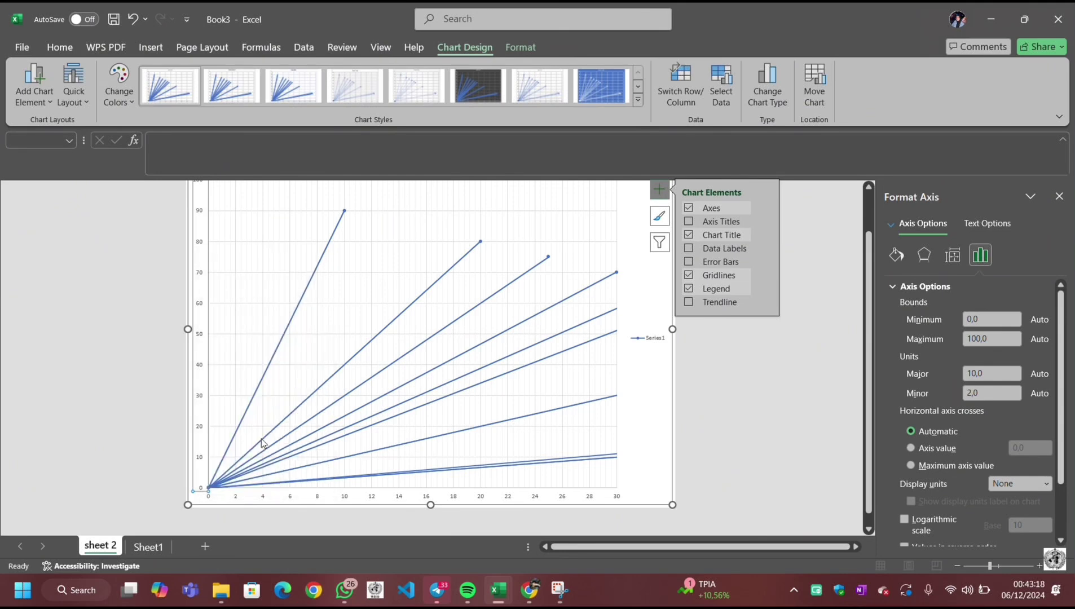
Step: Format the vertical axis with a maximum bound of 30, a major unit of 2 and a minor unit of 0,4
right_click(201, 335)
click(255, 514)
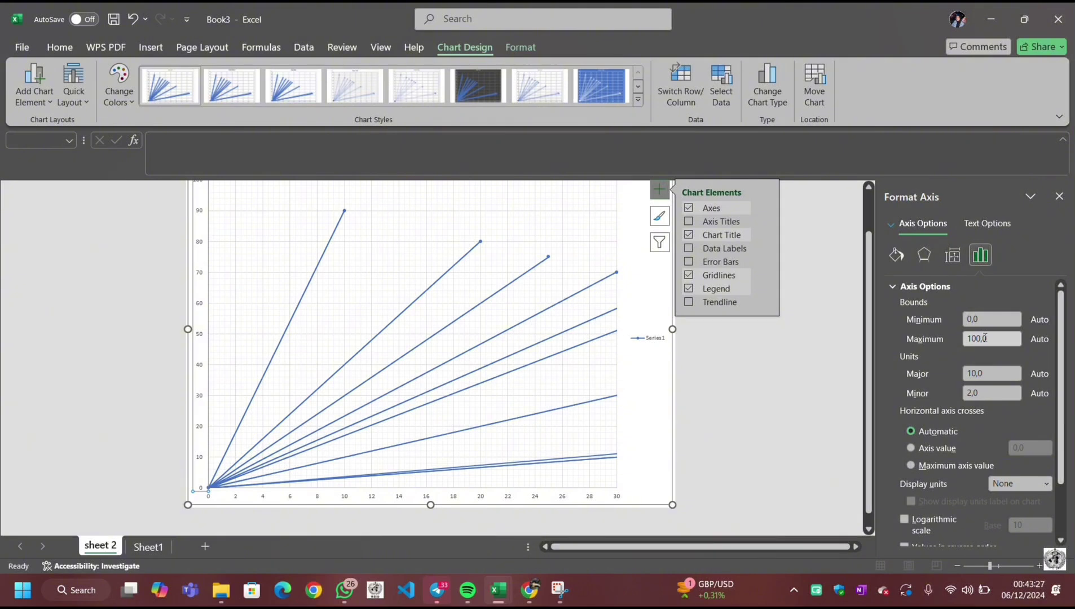
click(976, 339)
key(BackSpace)
key(Delete)
text(3)
click(970, 372)
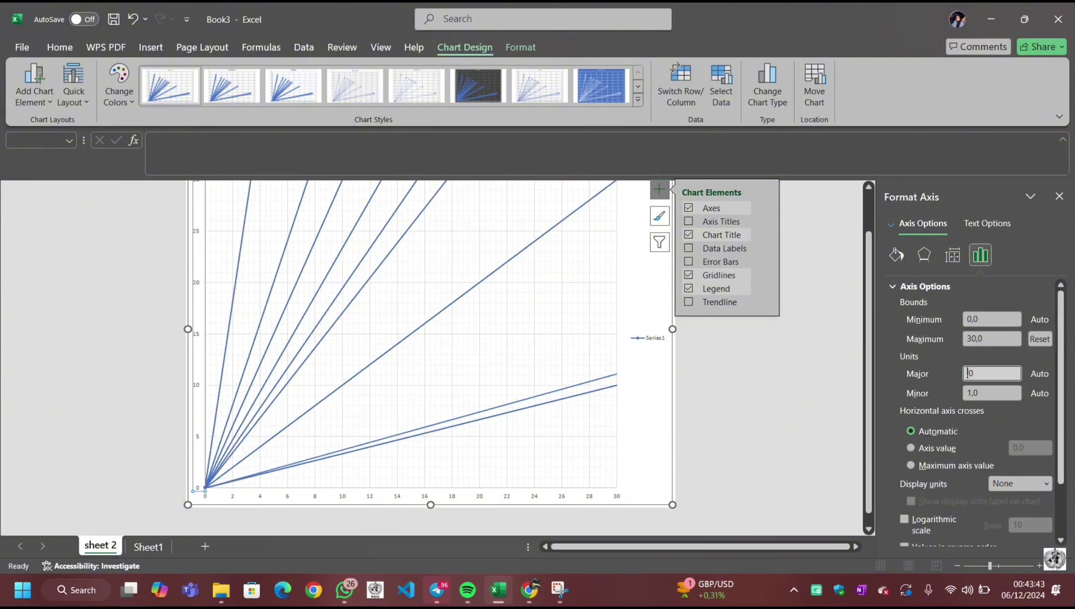
text(2)
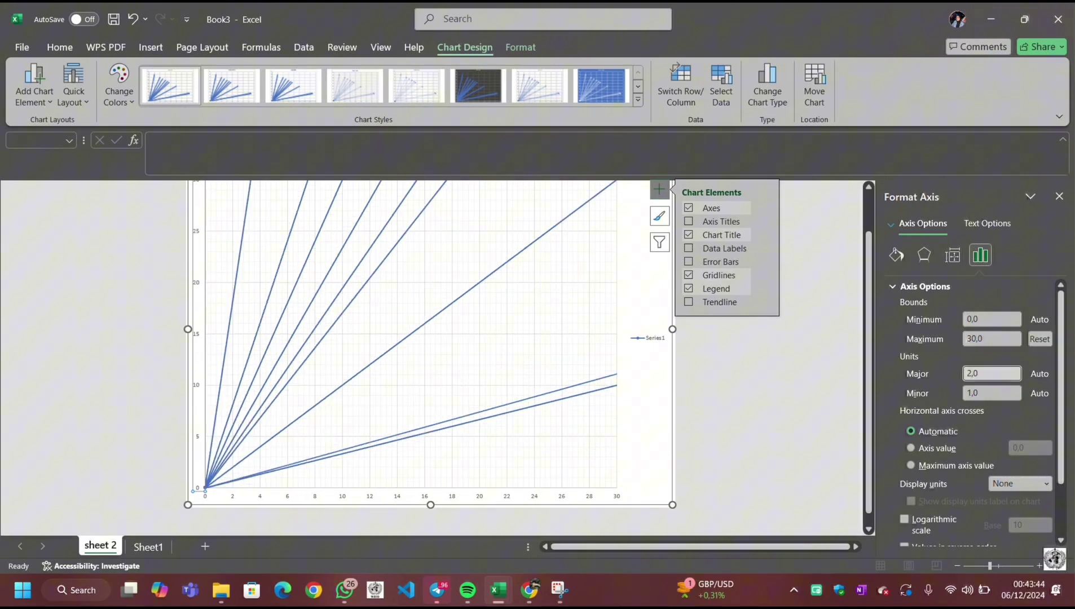
click(985, 394)
text(0,4)
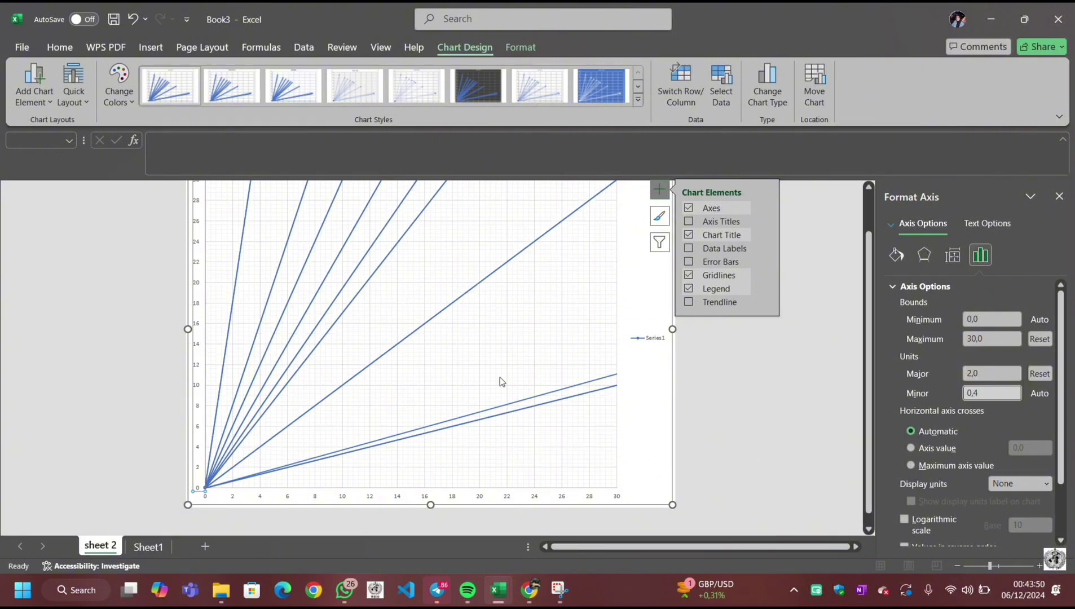
scroll(500, 377, up, 3)
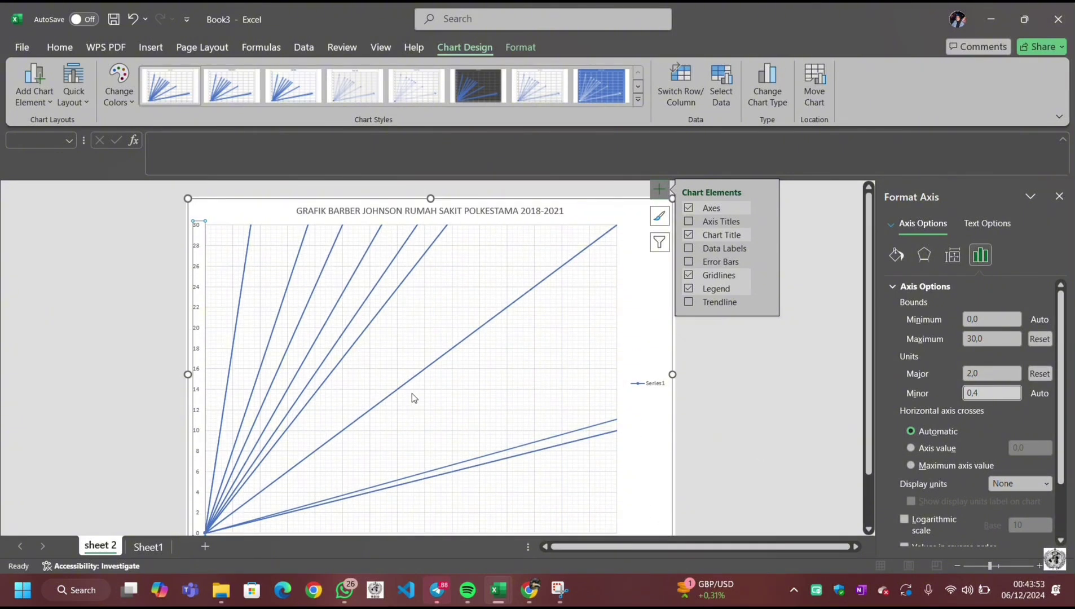
scroll(412, 393, down, 1)
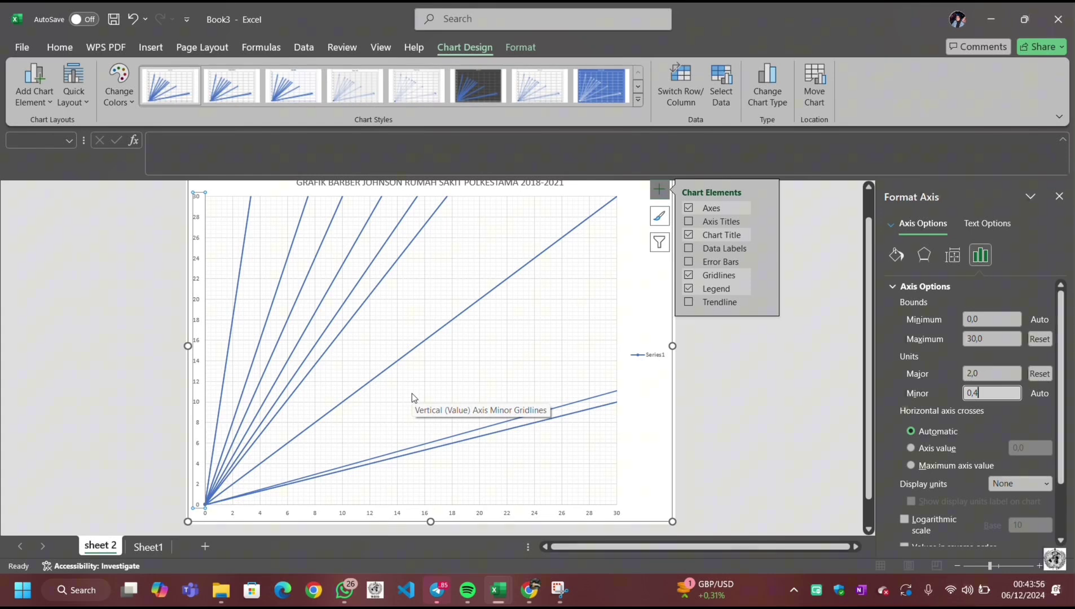
Step: Insert a text box reading BOR 90% near the upper end of the steepest line on the chart
scroll(489, 288, up, 1)
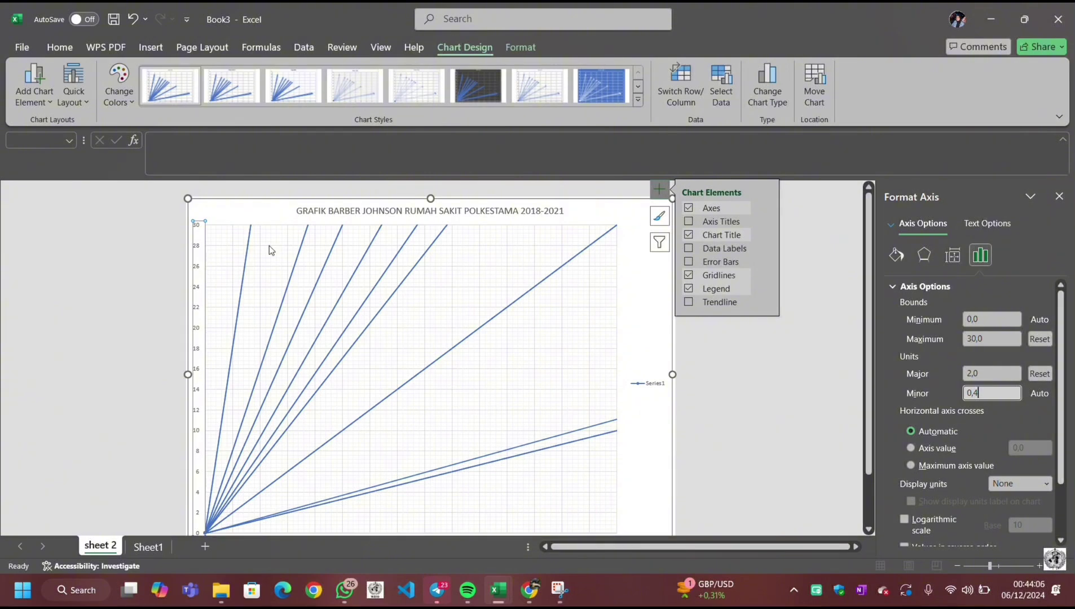
click(148, 547)
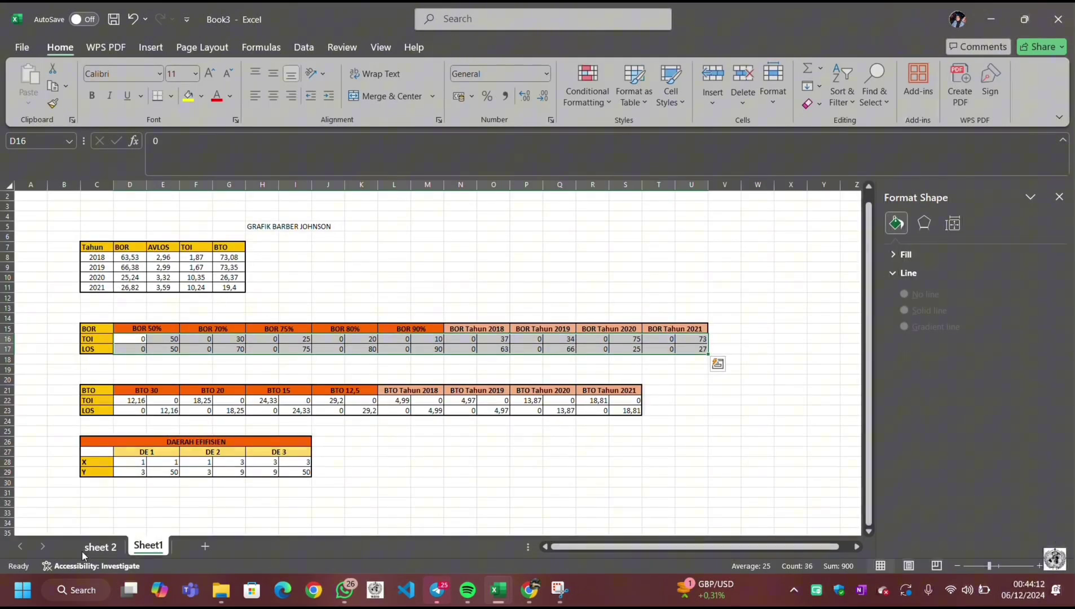
click(101, 546)
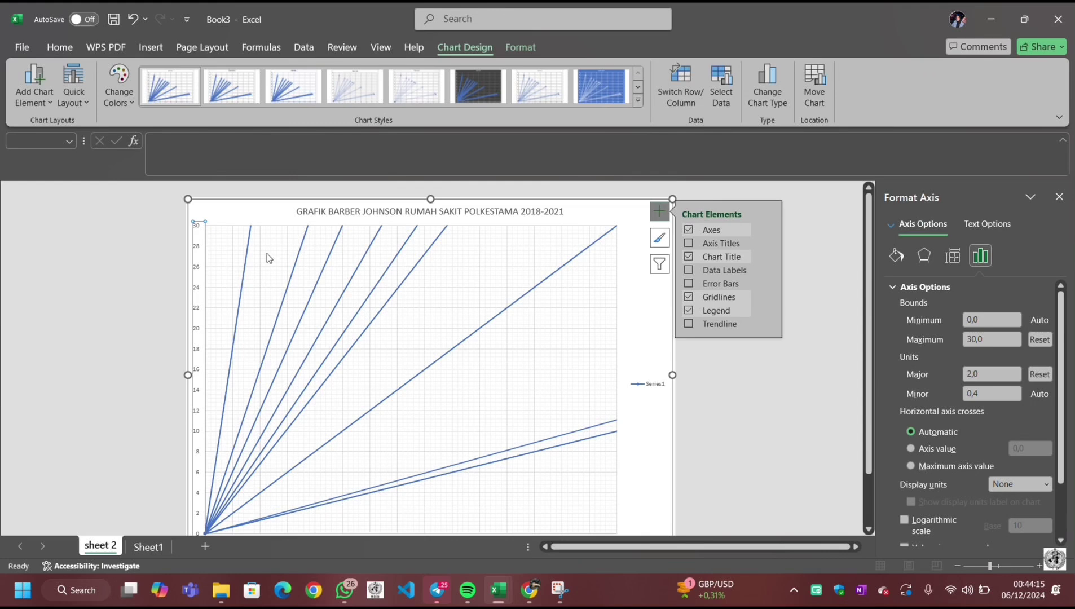
key(Escape)
click(162, 40)
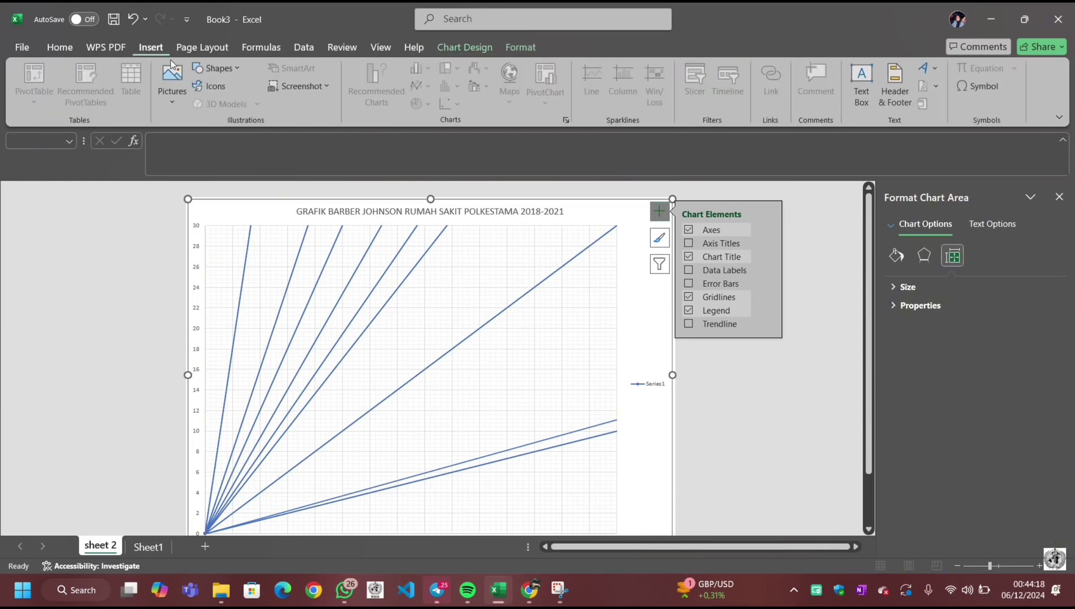
click(211, 69)
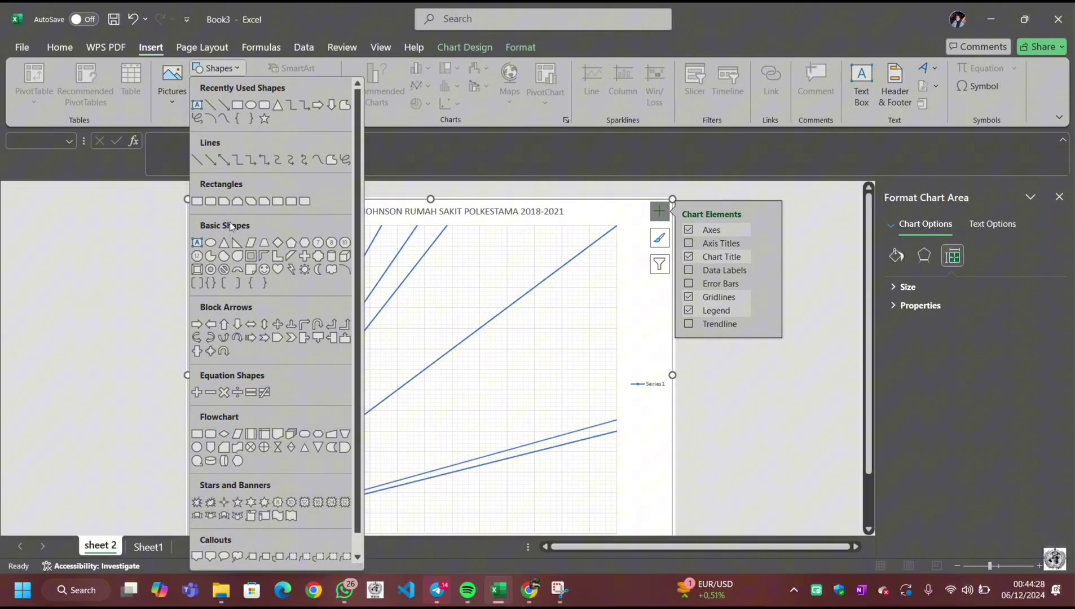
click(196, 242)
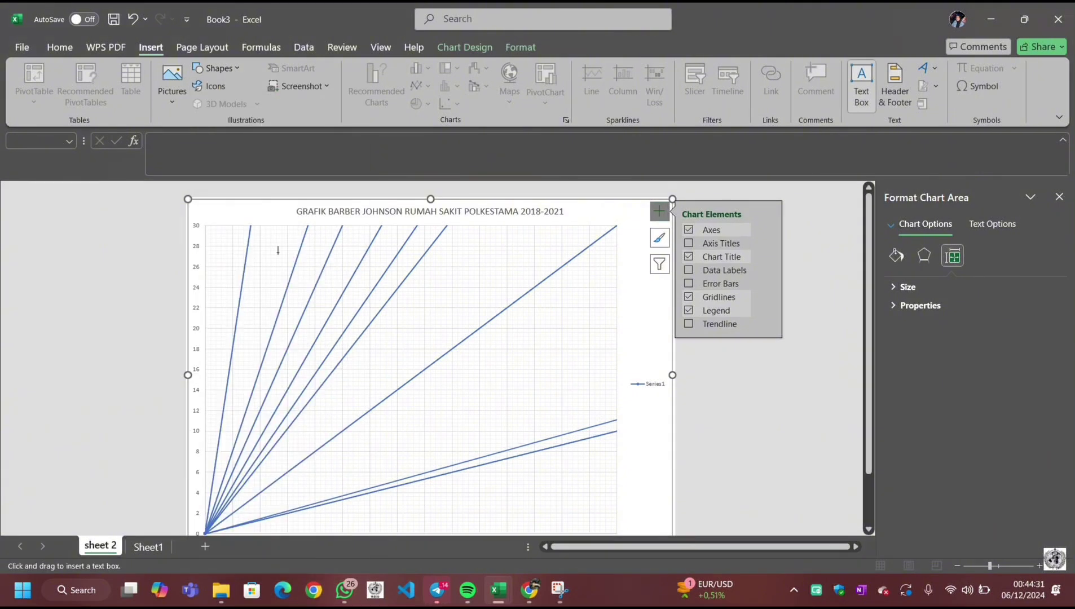
click(231, 236)
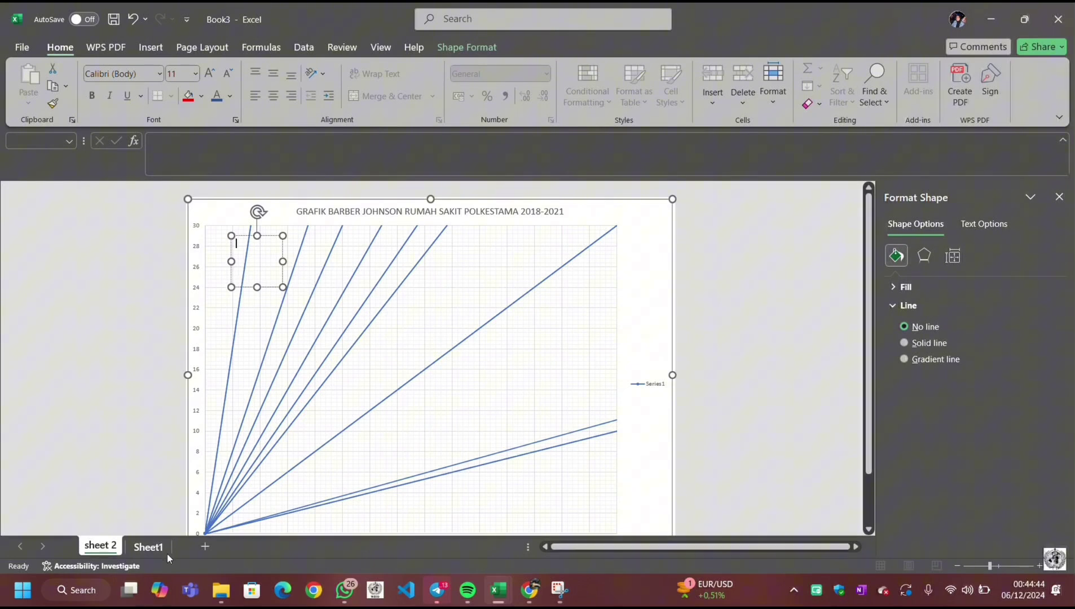
text(BOR 90%)
Step: Make the BOR 90% label bold and blue, and shrink and rotate its text box to run along the steepest line
key(ctrl+a)
click(92, 96)
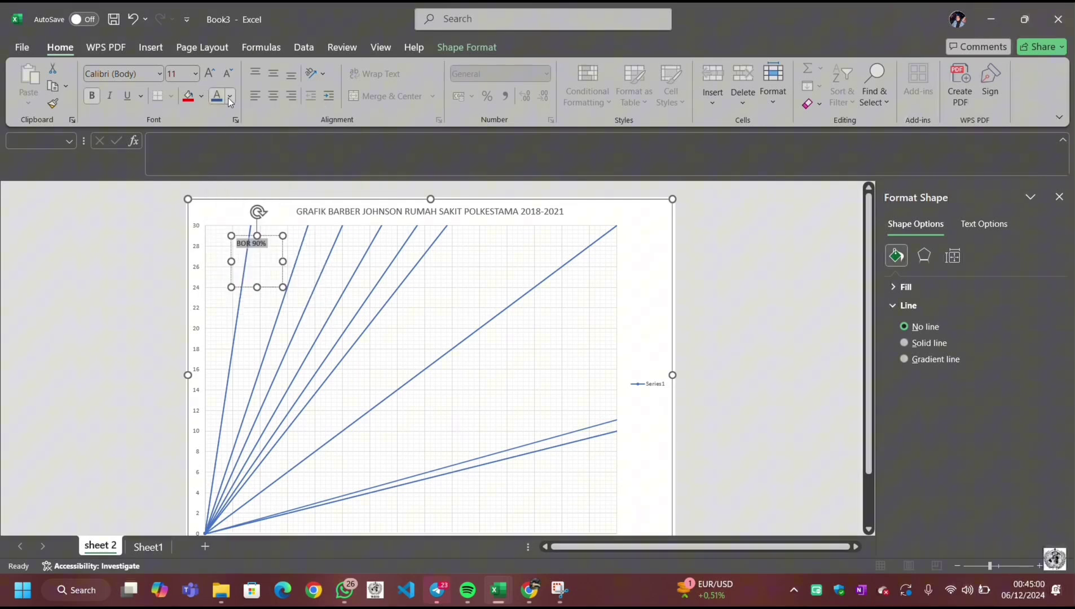
click(229, 97)
click(304, 276)
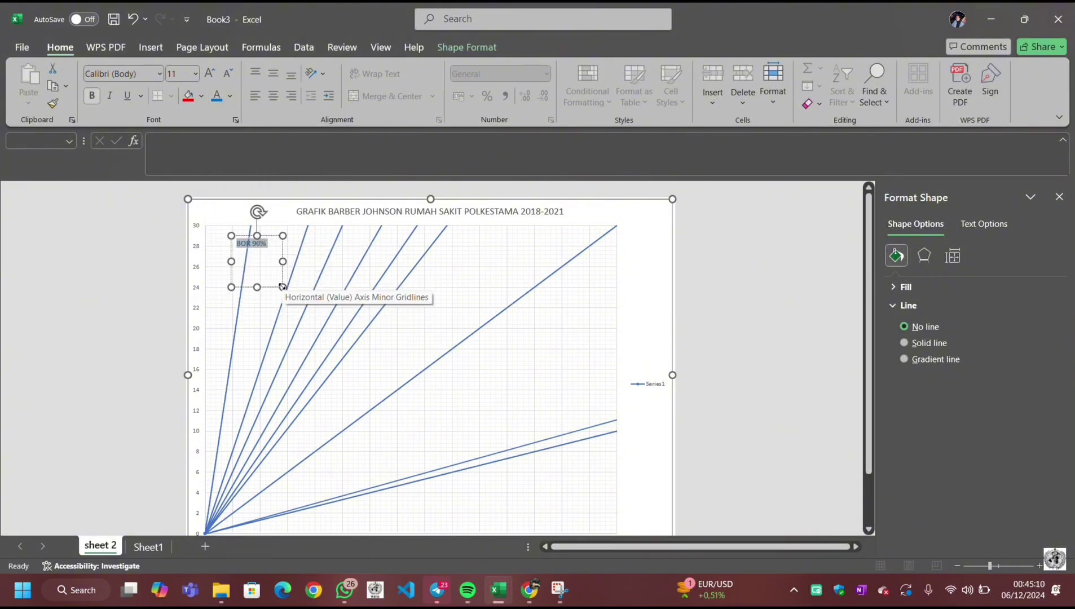
drag(283, 287, 262, 260)
drag(247, 212, 212, 237)
Step: Check the BOR columns on Sheet1, and duplicate the BOR 90% text box on the chart as a label for another line
click(148, 547)
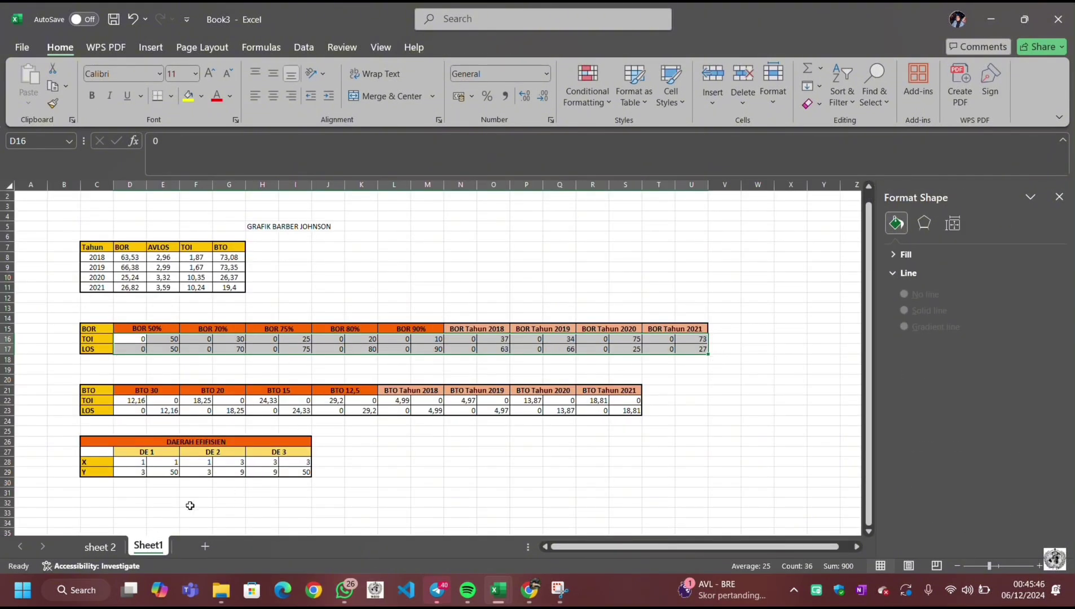
click(100, 547)
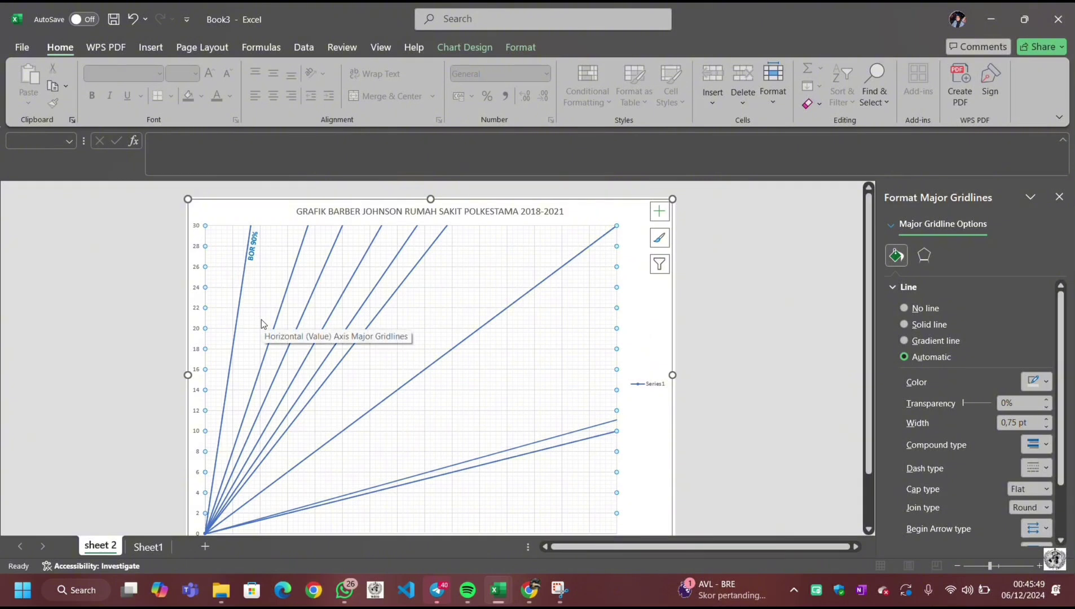
click(281, 254)
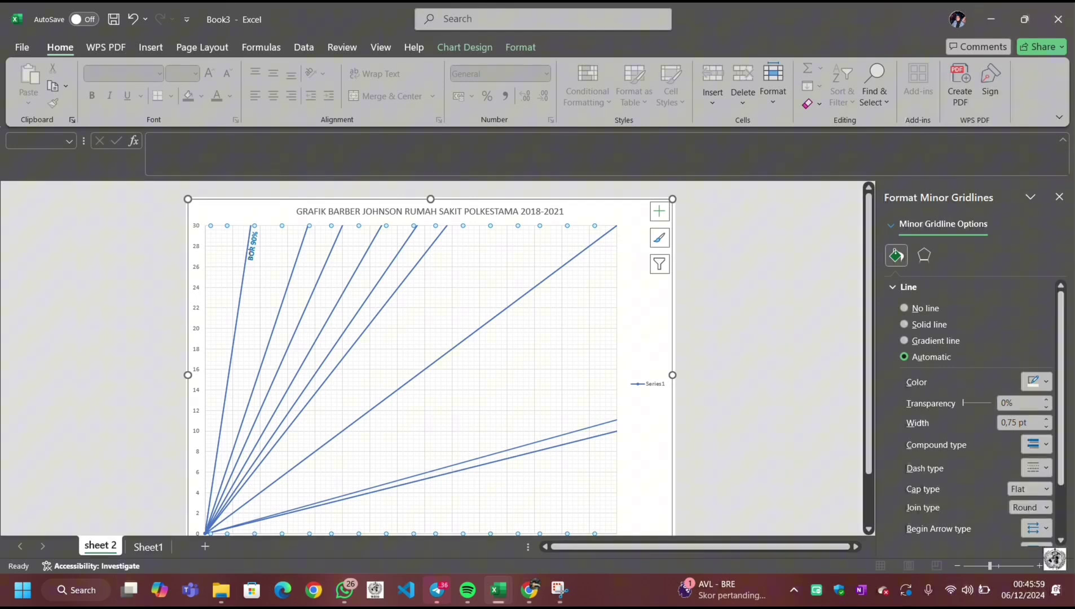
click(244, 237)
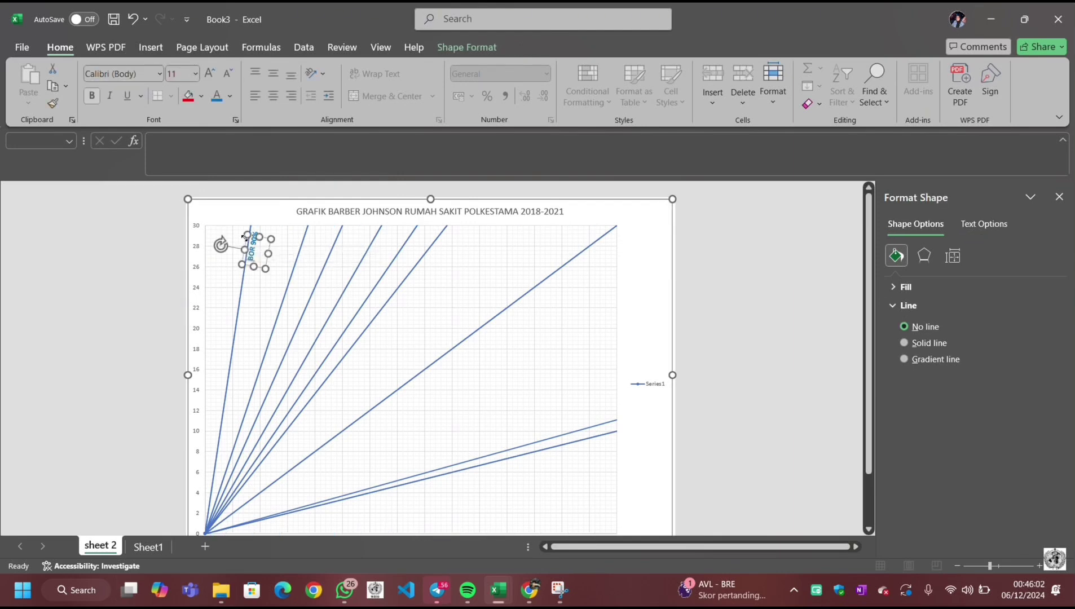
key(ctrl+c)
click(302, 280)
key(ctrl+v)
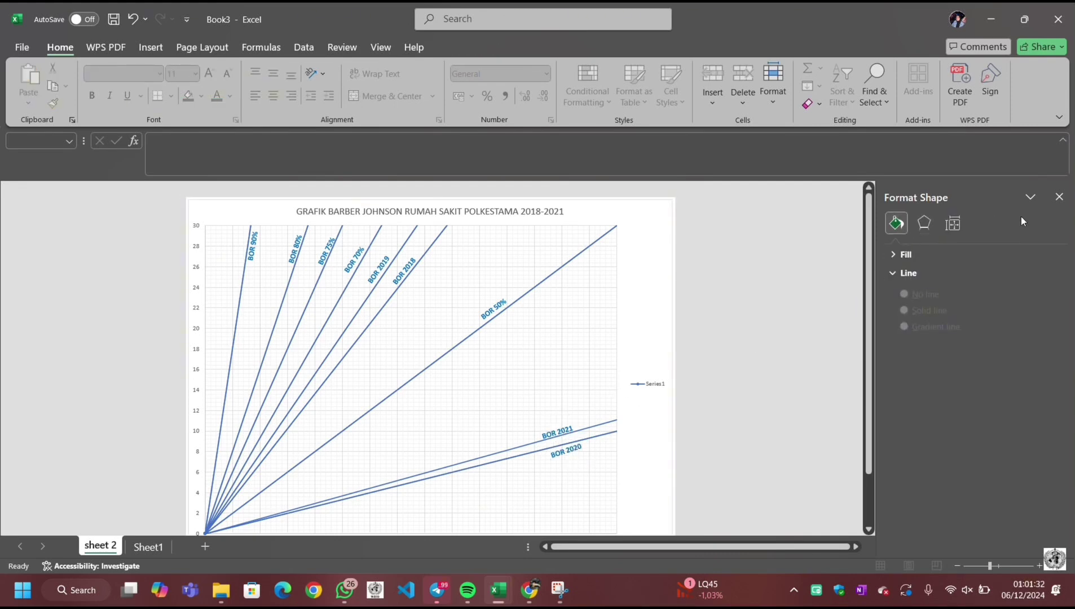
Step: Add a new data series named BTO 30 to the chart's data source
click(1059, 196)
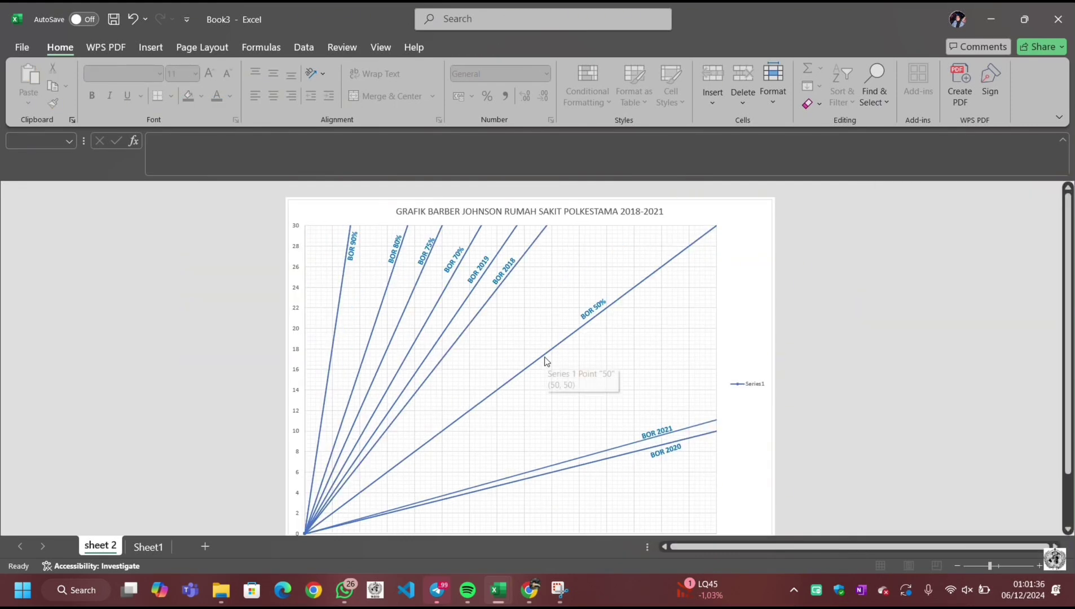
scroll(544, 359, down, 1)
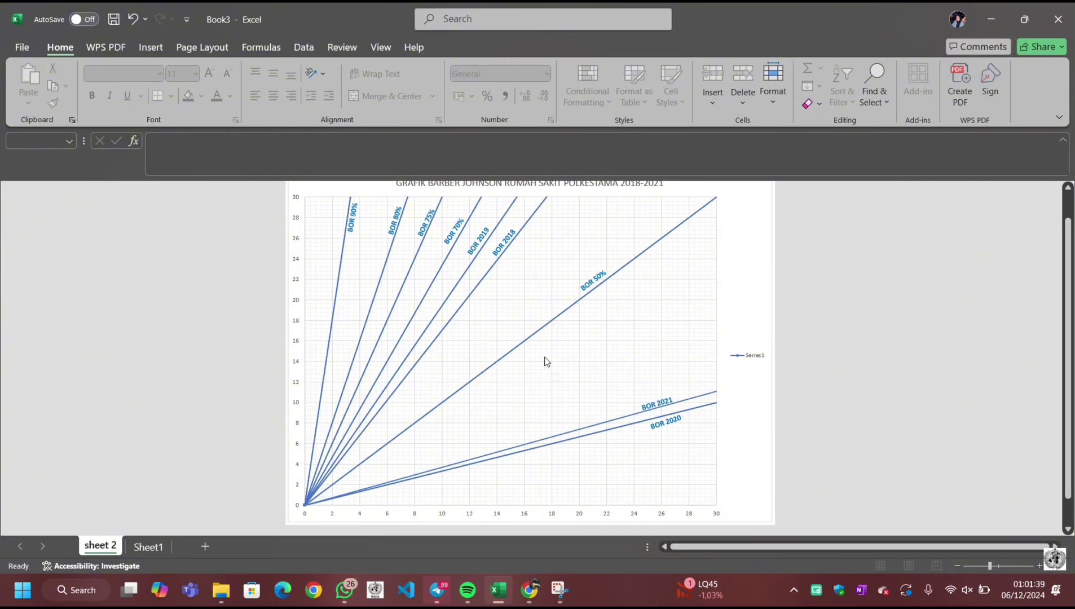
scroll(548, 361, up, 1)
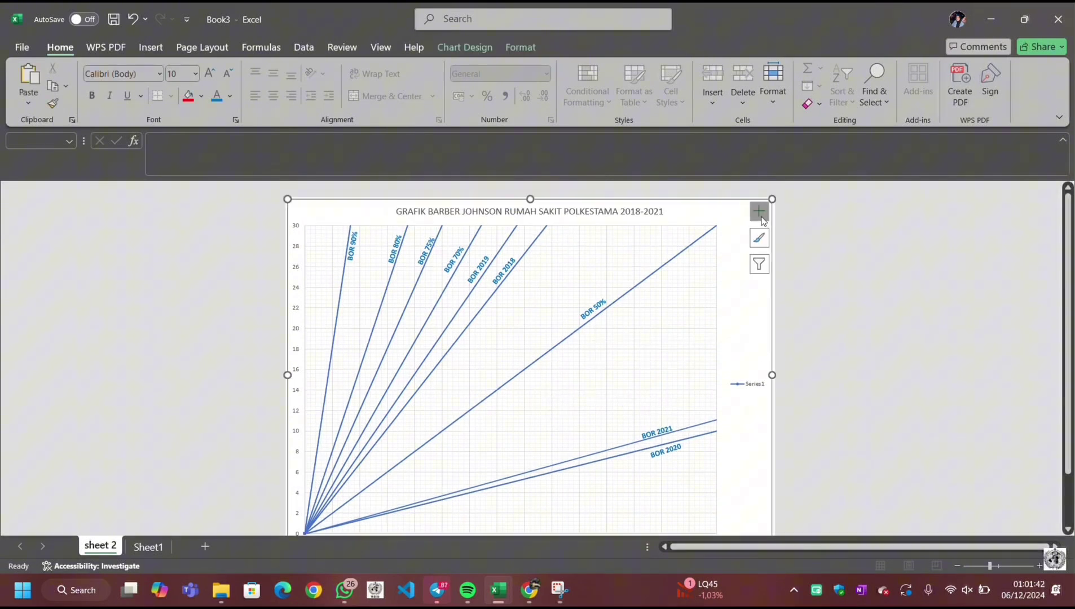
right_click(729, 217)
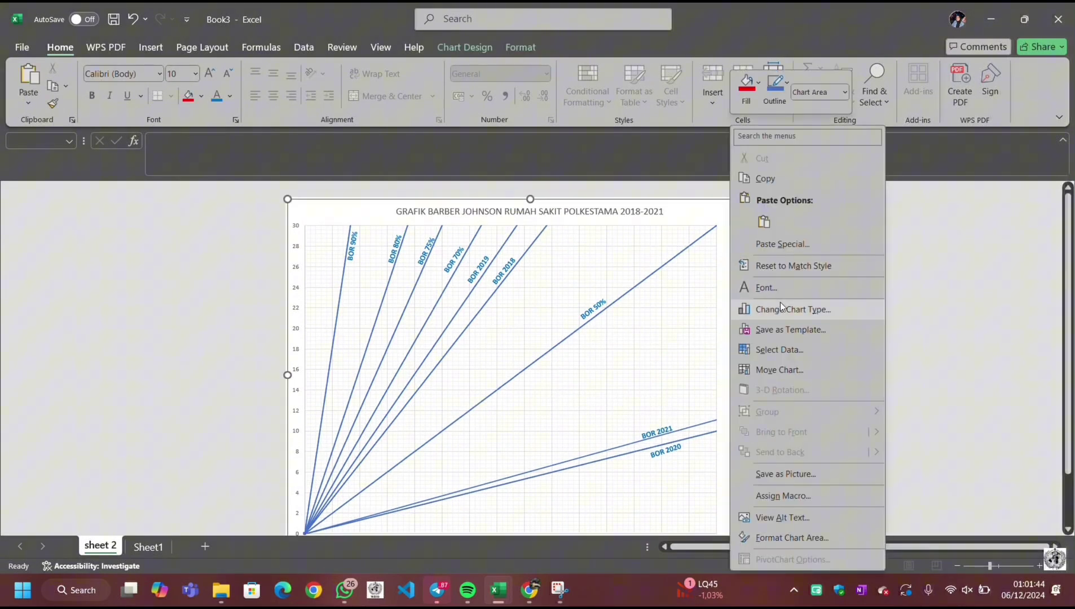
click(789, 349)
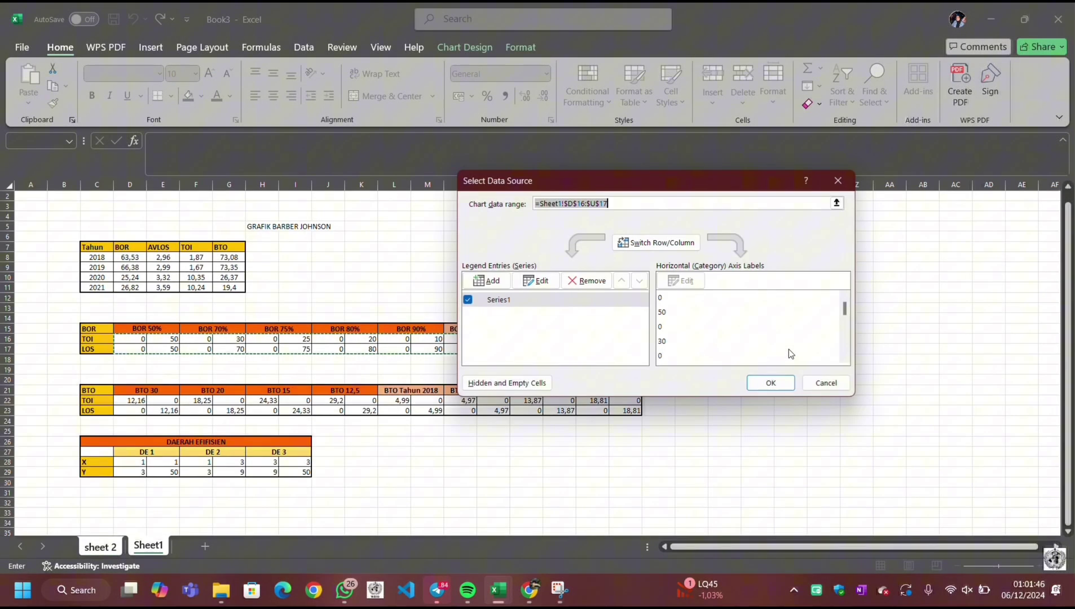
click(487, 280)
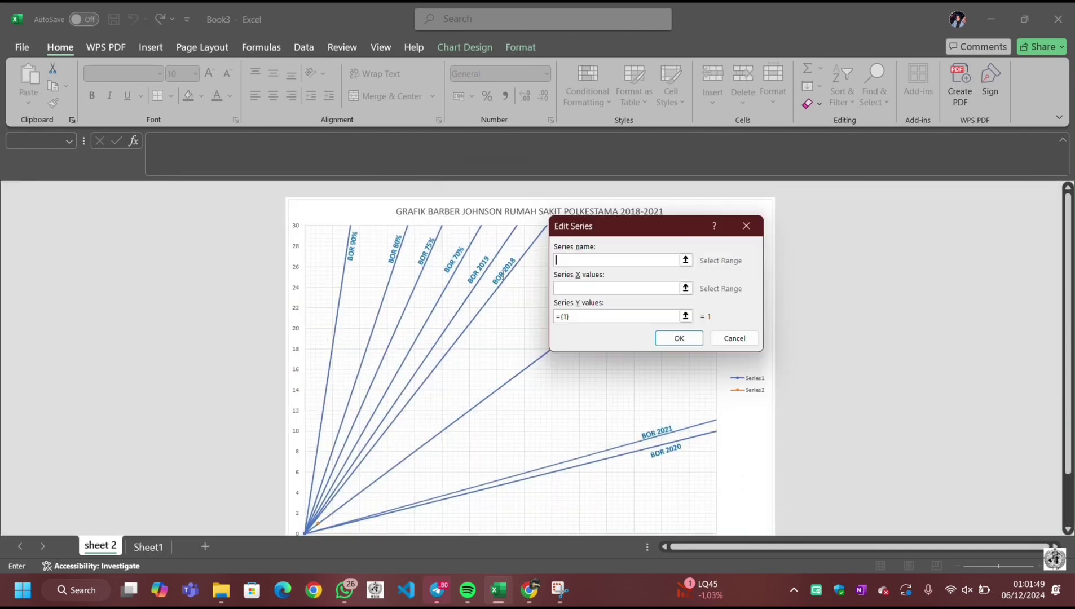
click(143, 546)
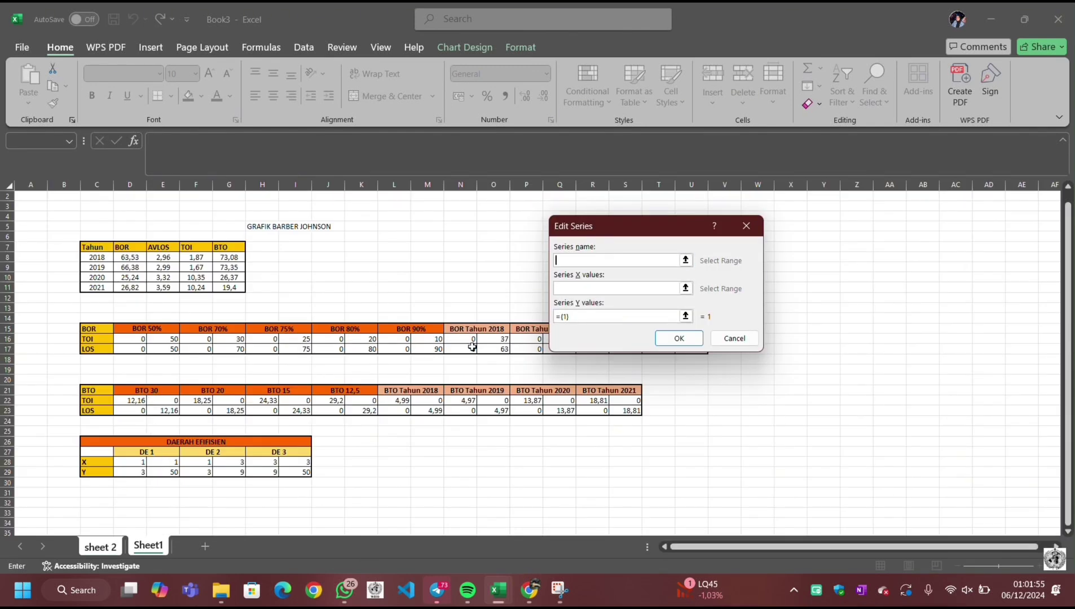
text(BTO 30)
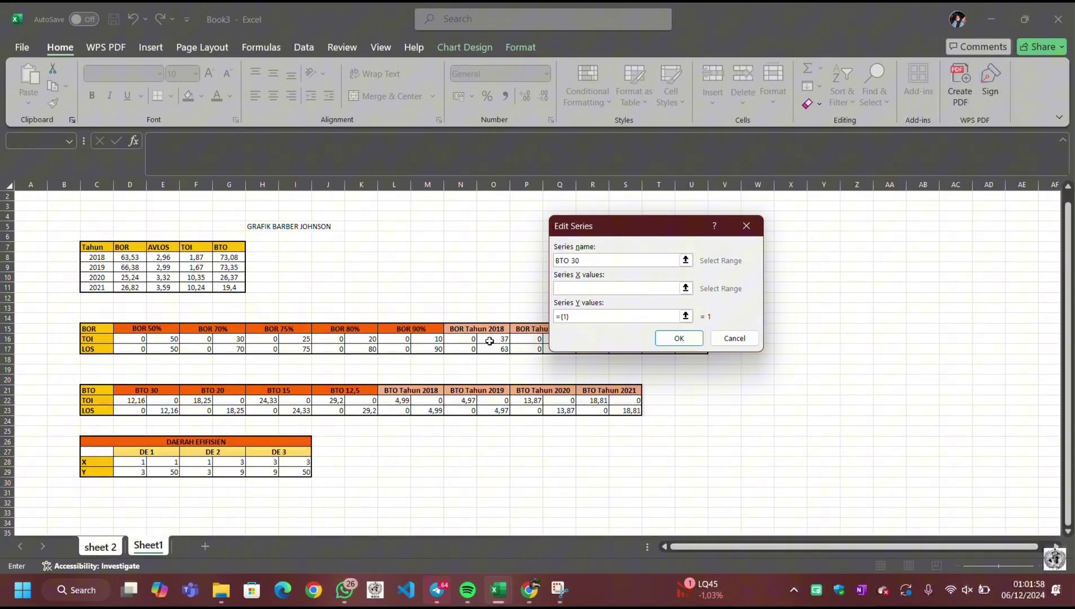
Step: Set the BTO 30 series' X values to Sheet1 D22:E22 and its Y values to Sheet1 D23:E23
click(685, 288)
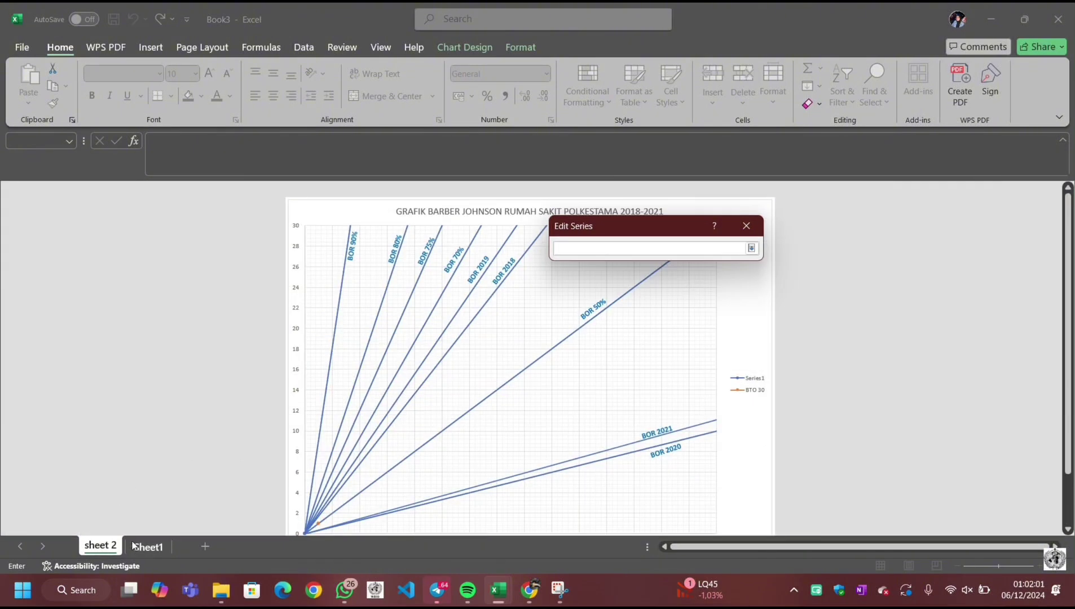
click(144, 547)
drag(133, 400, 153, 401)
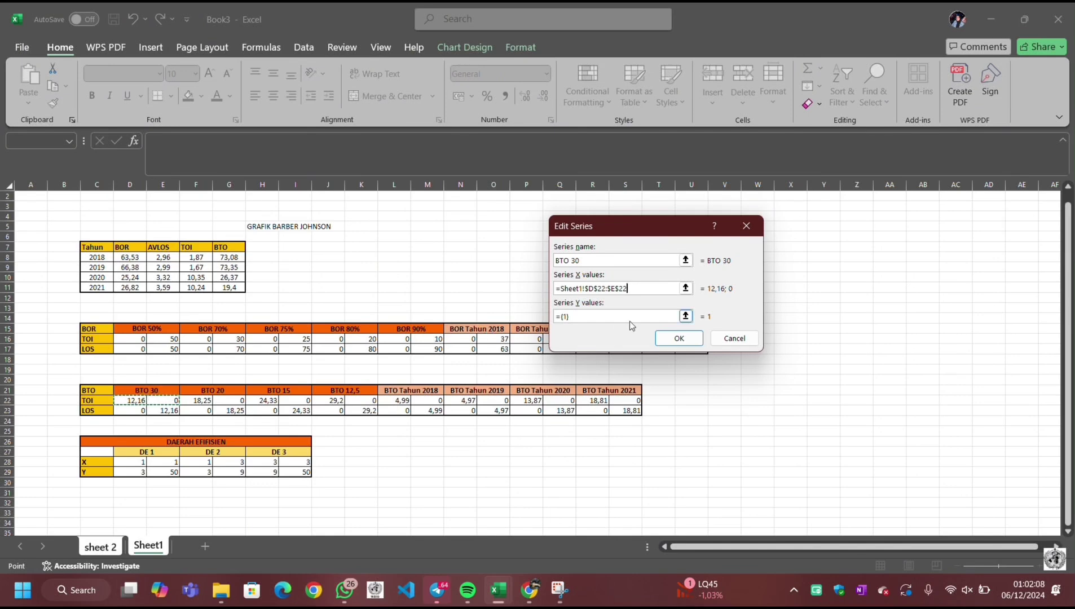
click(688, 312)
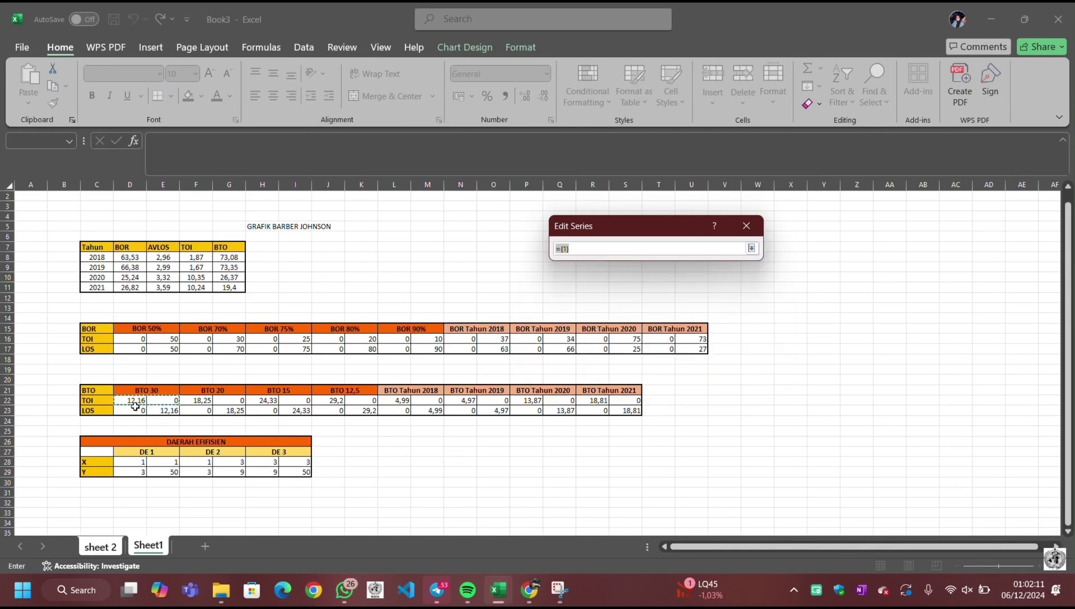
drag(135, 411, 155, 411)
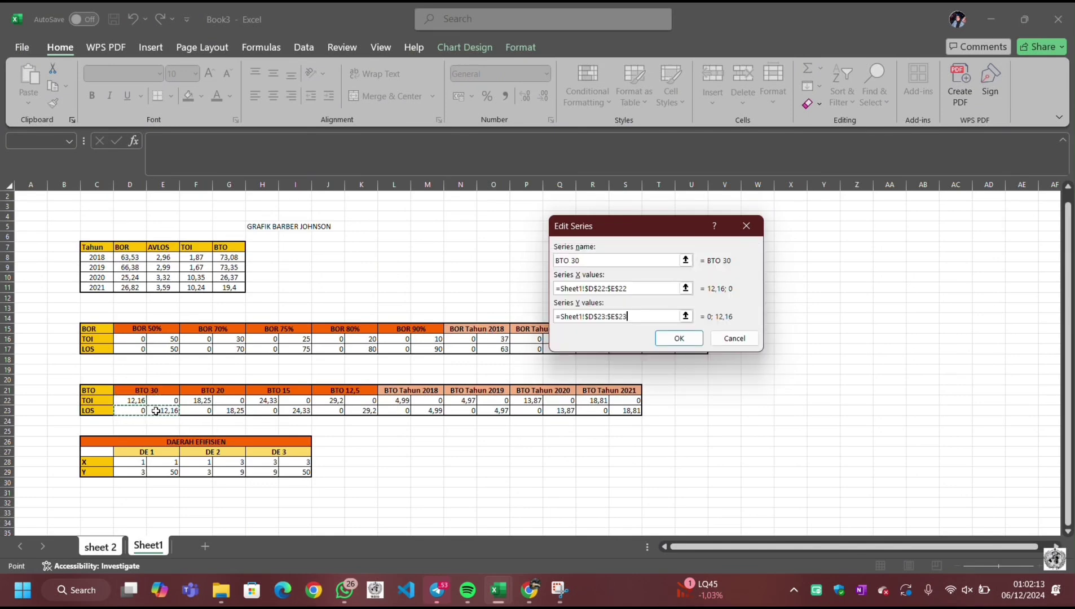
click(681, 338)
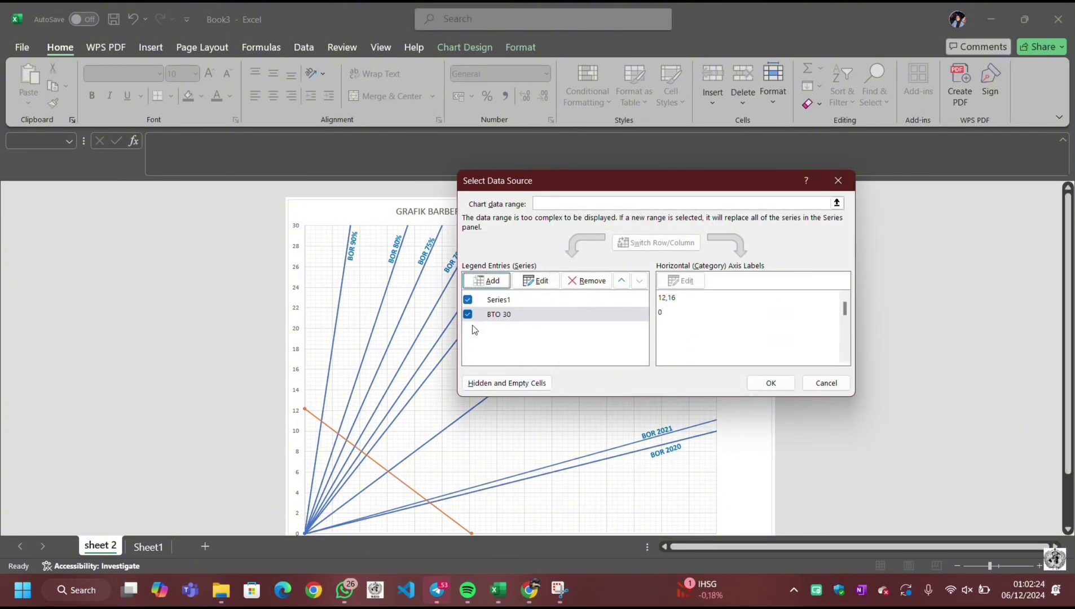
Step: Add a series named BTO 20 with X values from Sheet1 F22:G22 and Y values from Sheet1 F23:G23
click(507, 276)
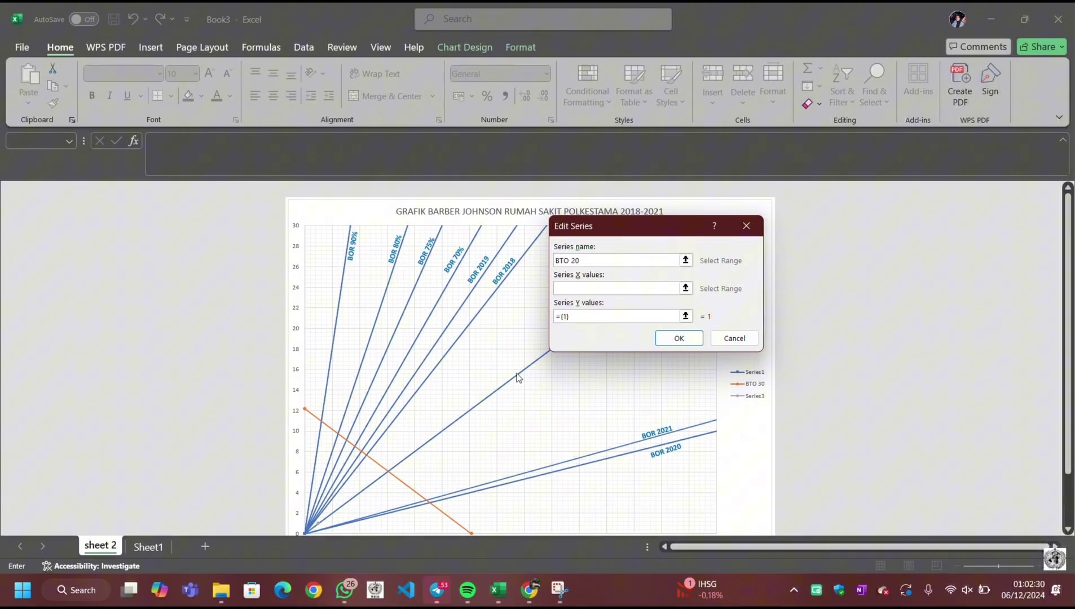
click(579, 290)
click(685, 288)
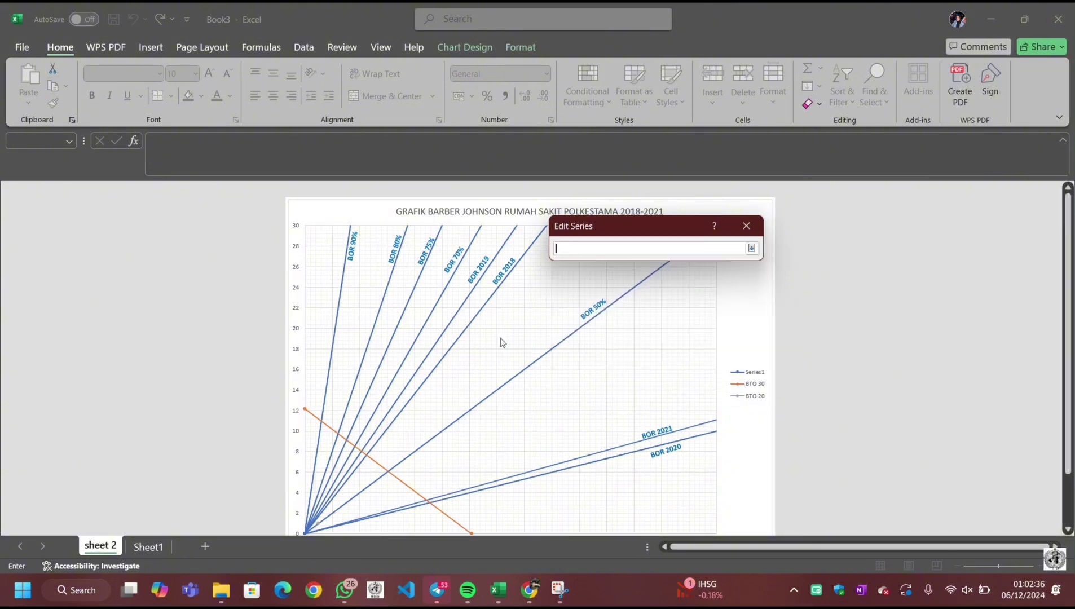
click(148, 547)
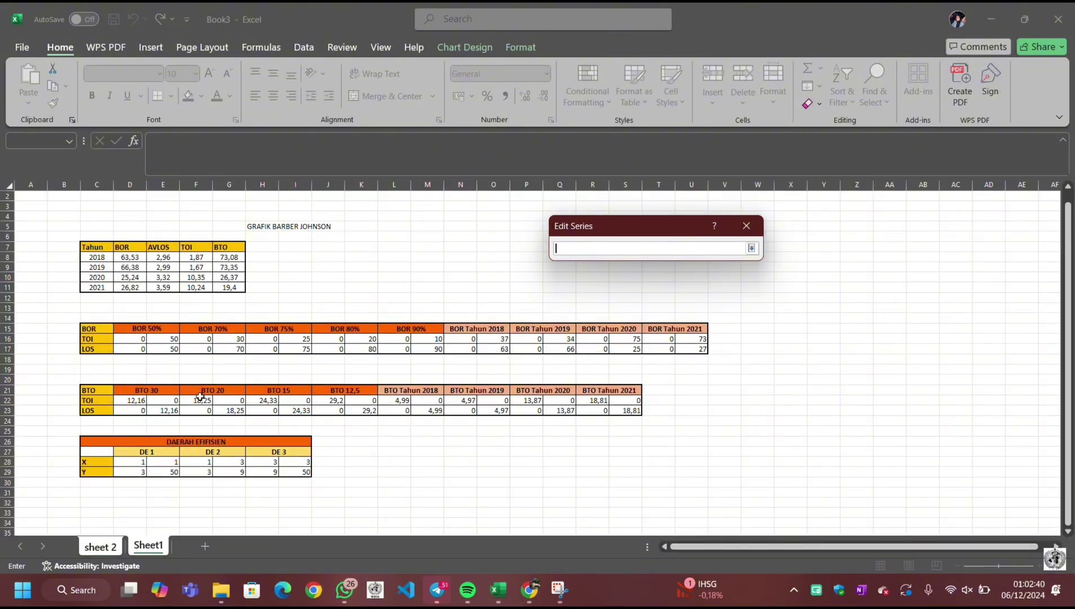
drag(200, 404, 220, 401)
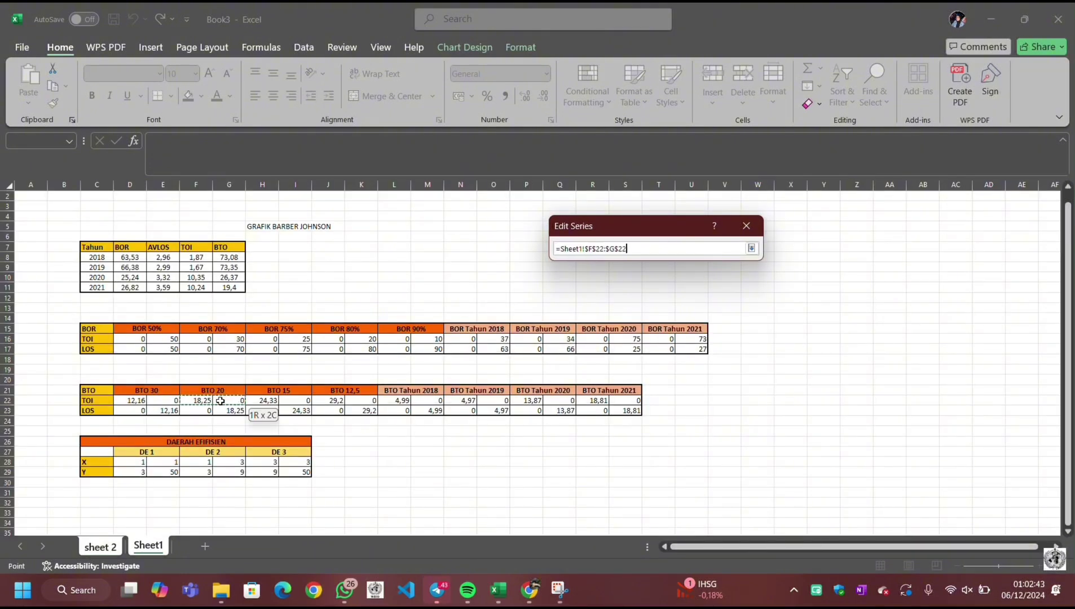
key(Return)
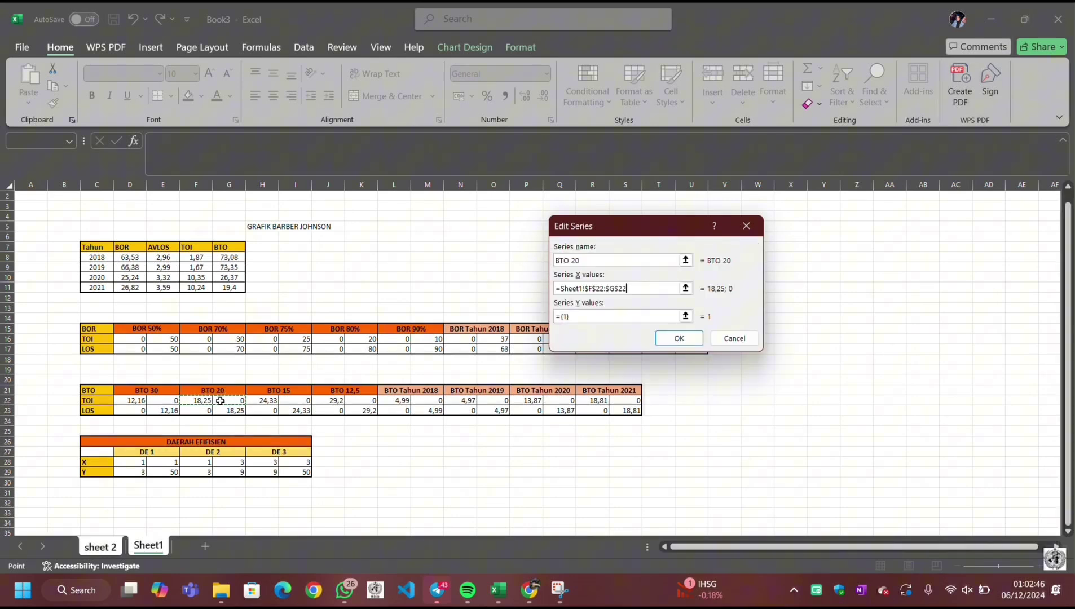
click(686, 316)
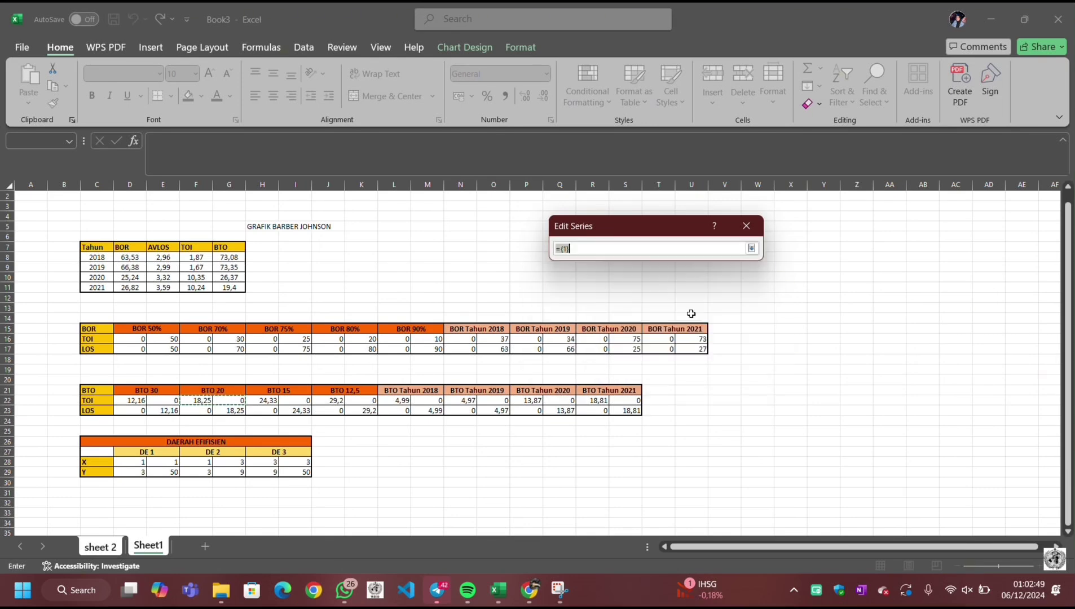
mouse_move(198, 410)
mouse_down()
mouse_move(217, 418)
mouse_move(214, 409)
mouse_up()
key(Return)
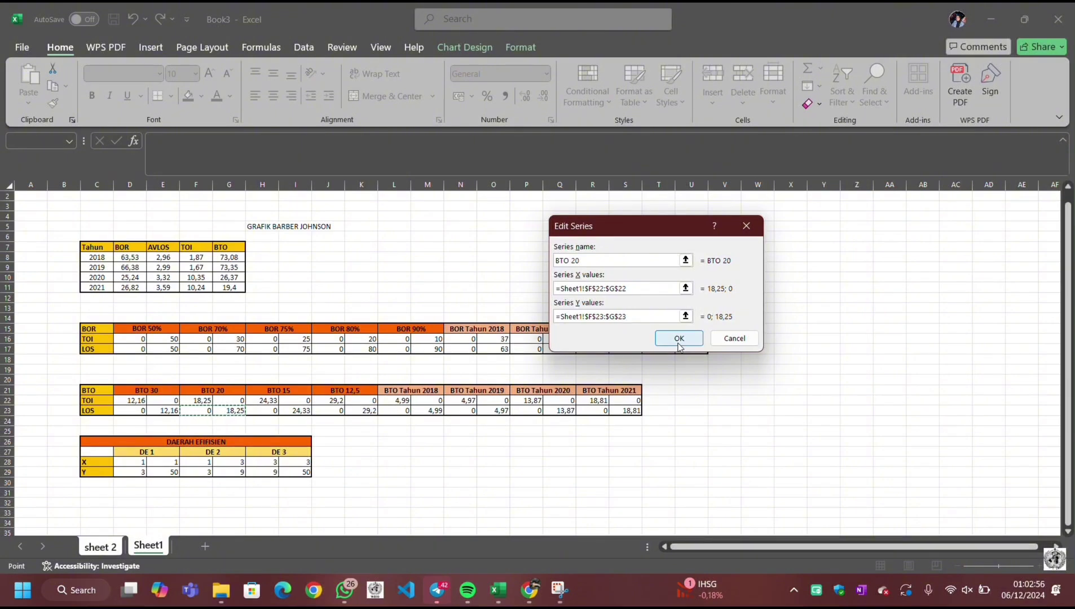
click(678, 339)
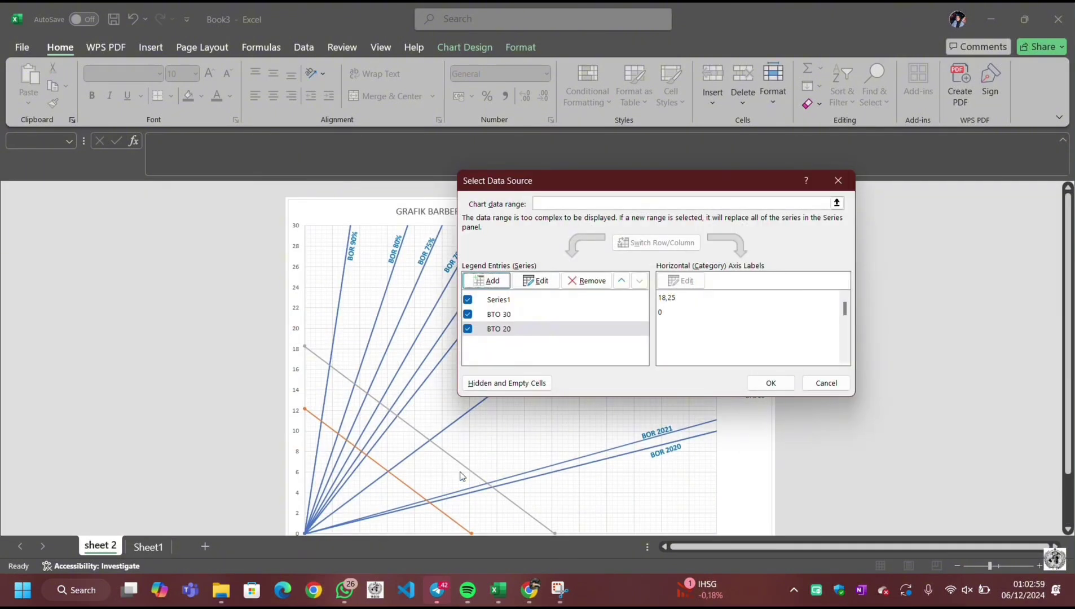
Step: Add a series named BTO 15 with X values from Sheet1 H22:I22 and Y values from Sheet1 H23:I23
click(486, 281)
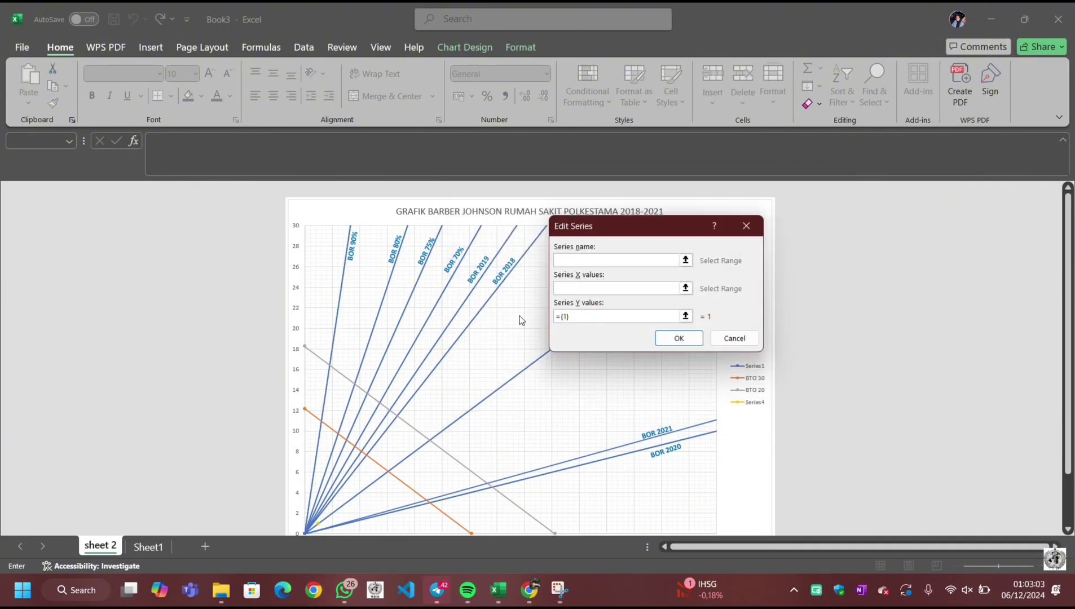
click(143, 547)
text(BTO 15)
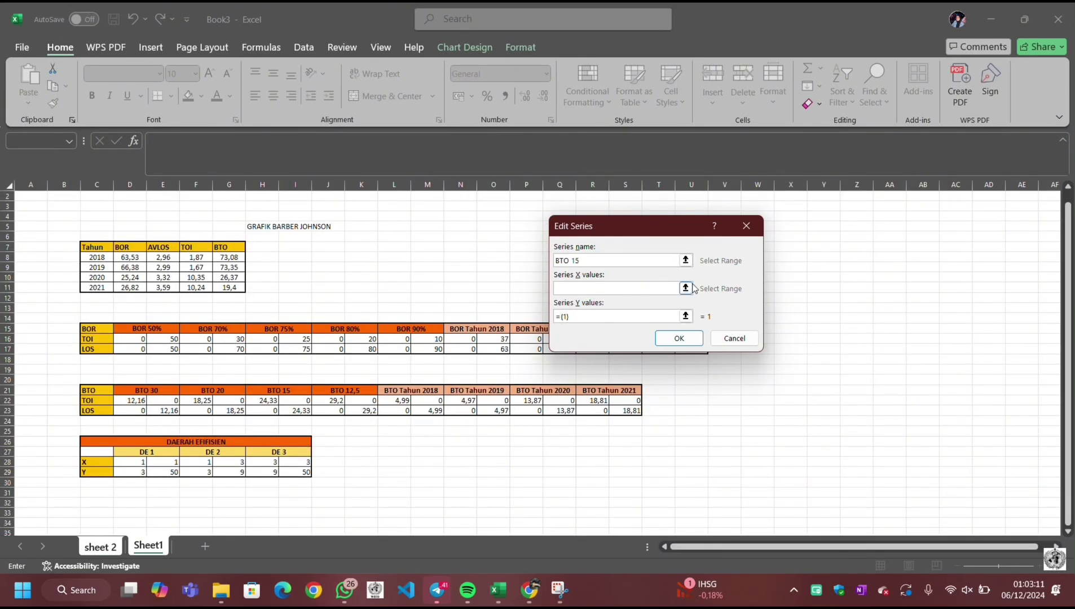
click(618, 288)
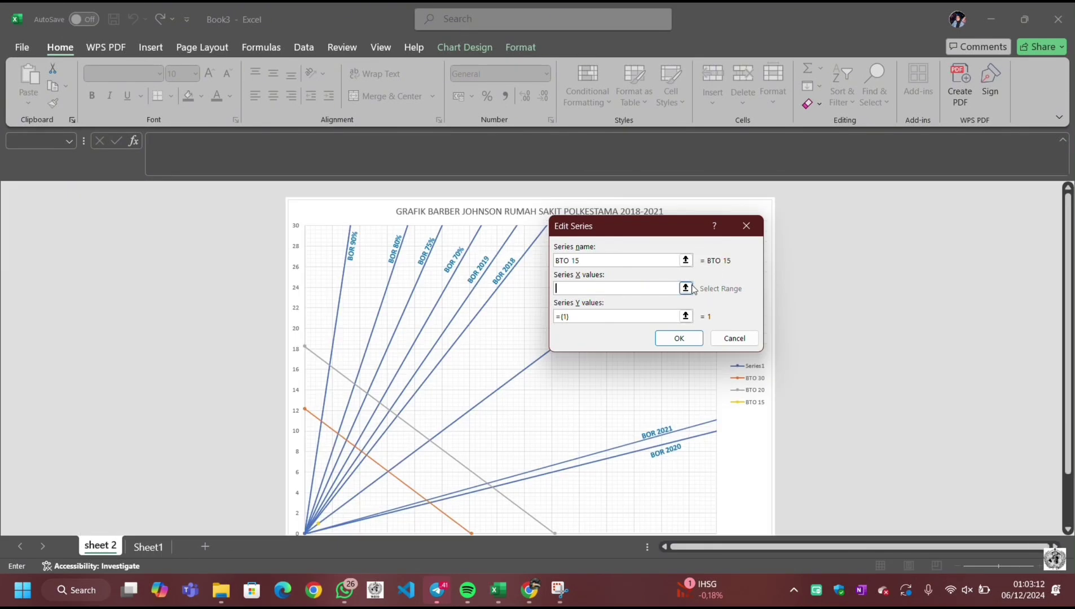
click(101, 546)
click(147, 547)
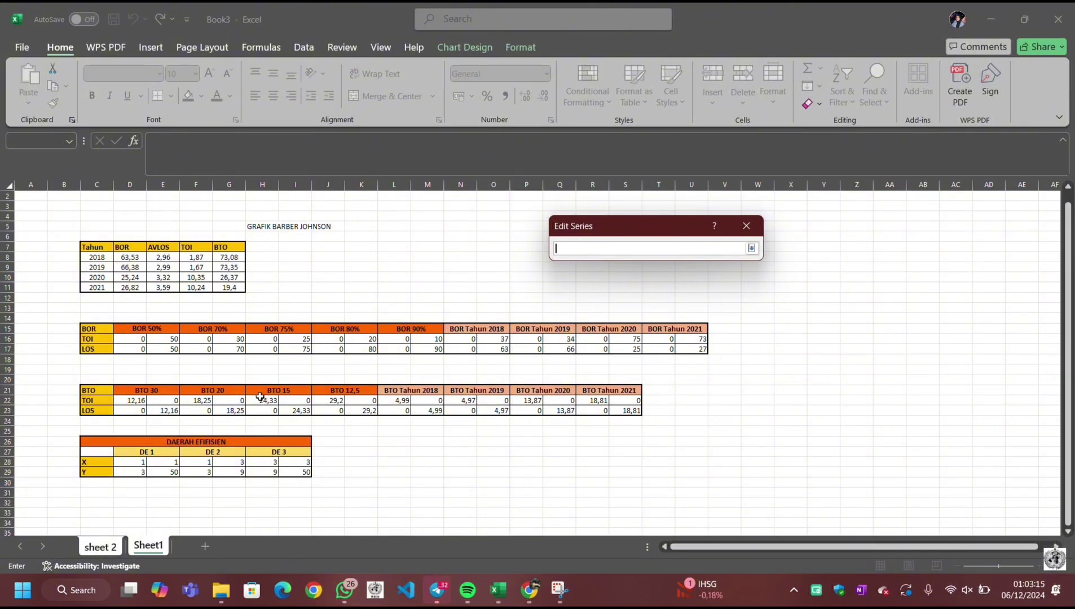
click(260, 400)
drag(260, 401, 304, 401)
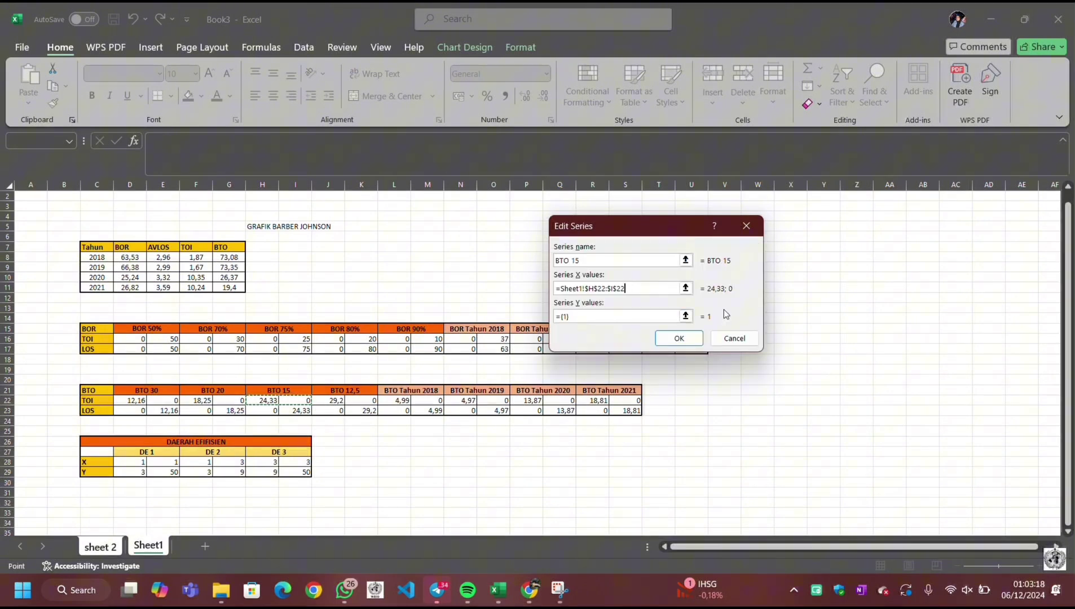
click(686, 316)
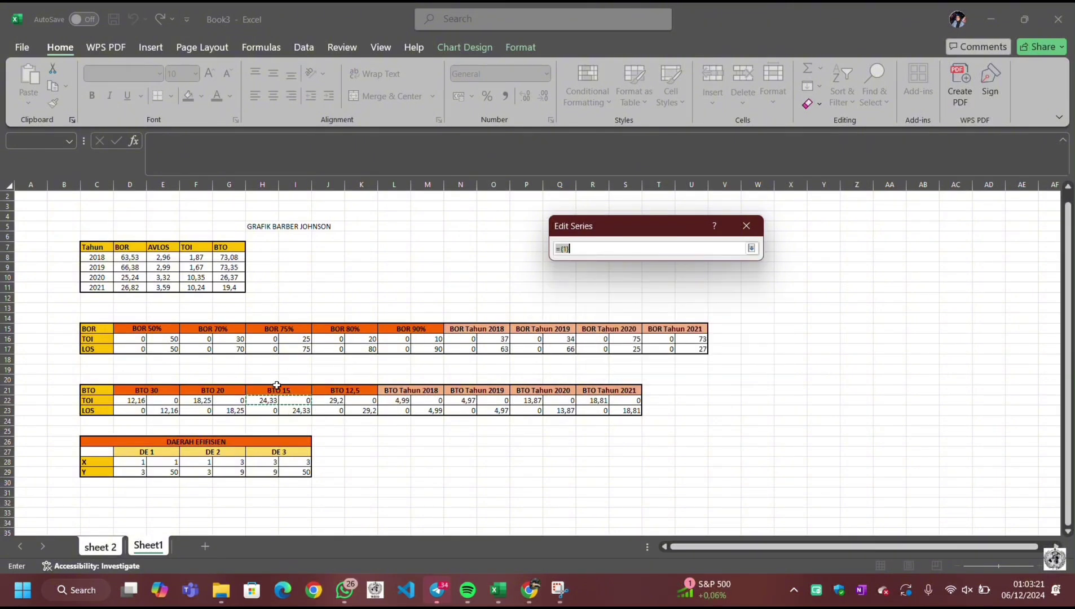
mouse_move(260, 411)
mouse_down()
mouse_move(302, 409)
mouse_move(279, 407)
mouse_up()
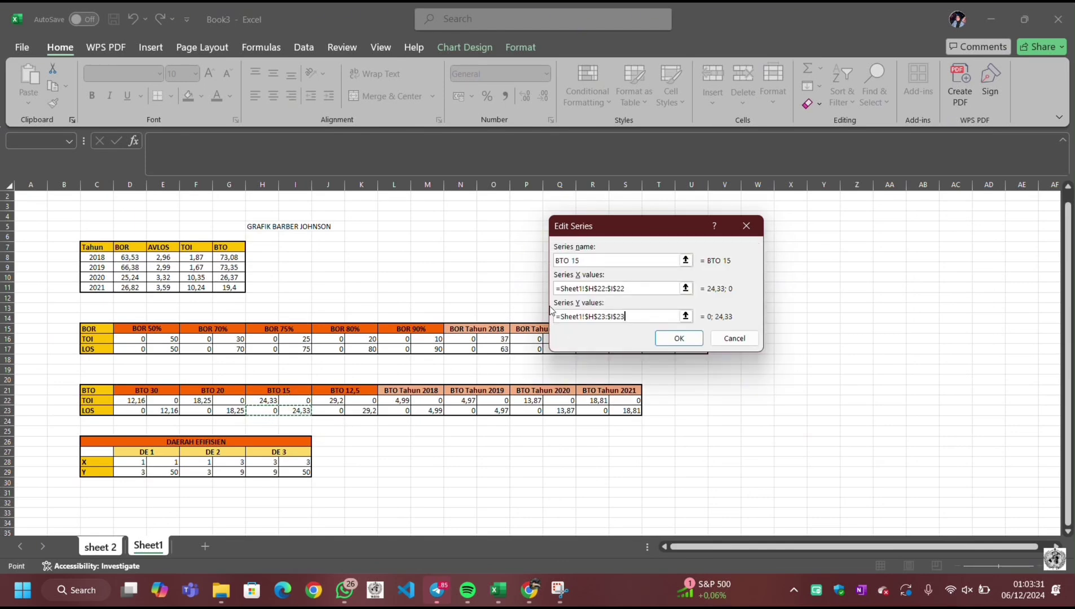
click(679, 338)
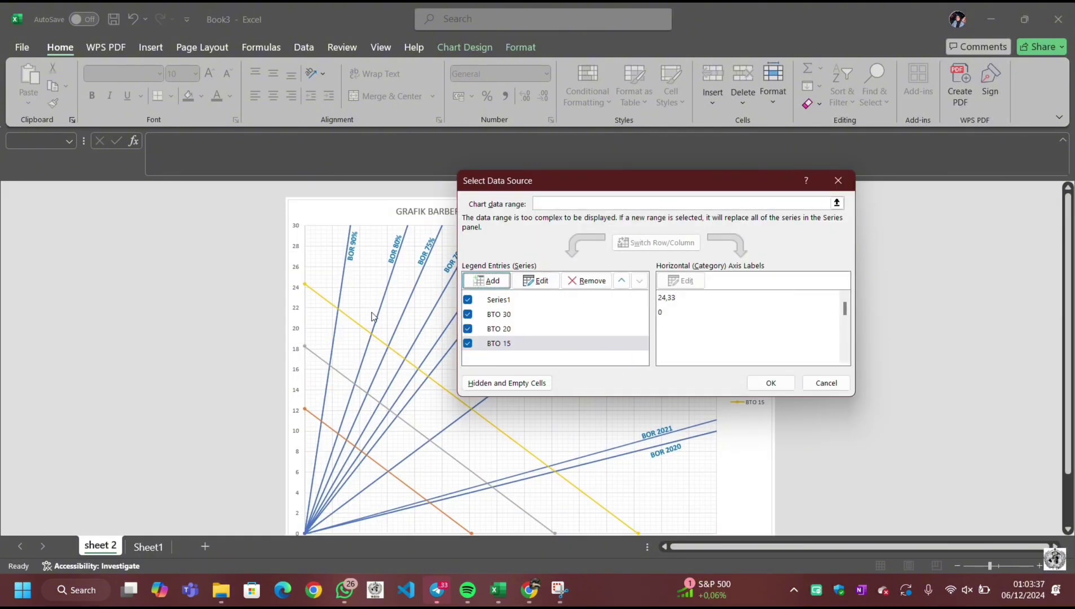
Step: Add a series named BTO 12,5 with X values from Sheet1 J22:K22 and Y values from Sheet1 J23:K23
click(489, 280)
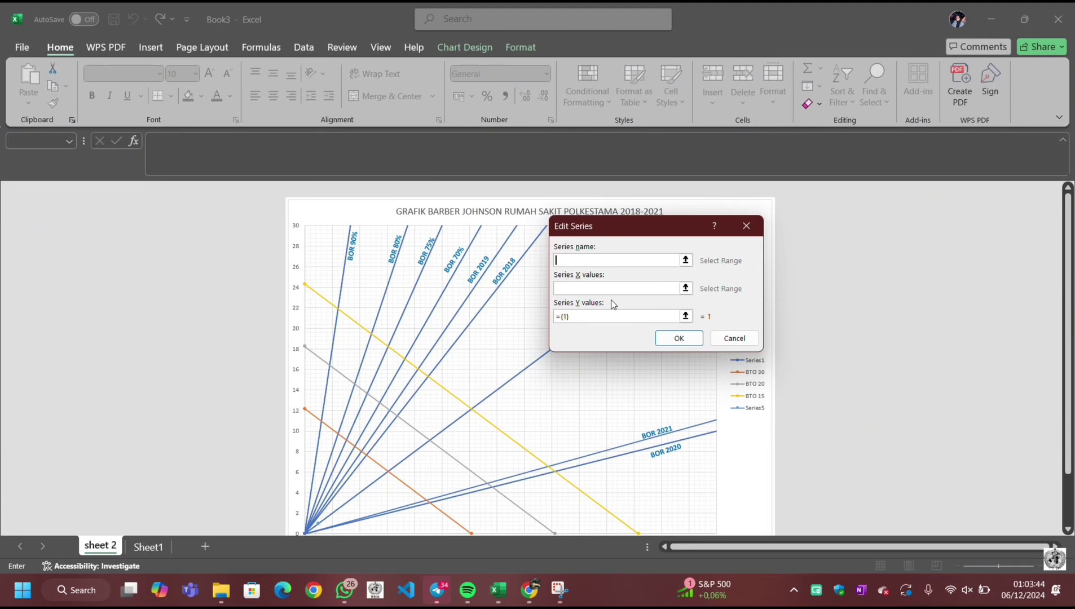
click(144, 548)
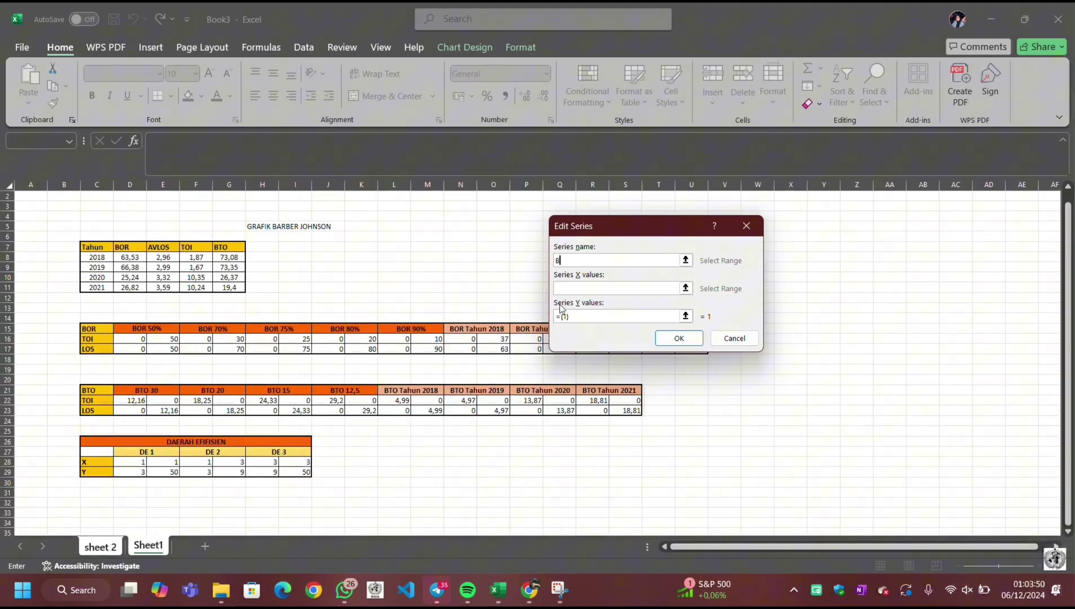
text(BTO 12,)
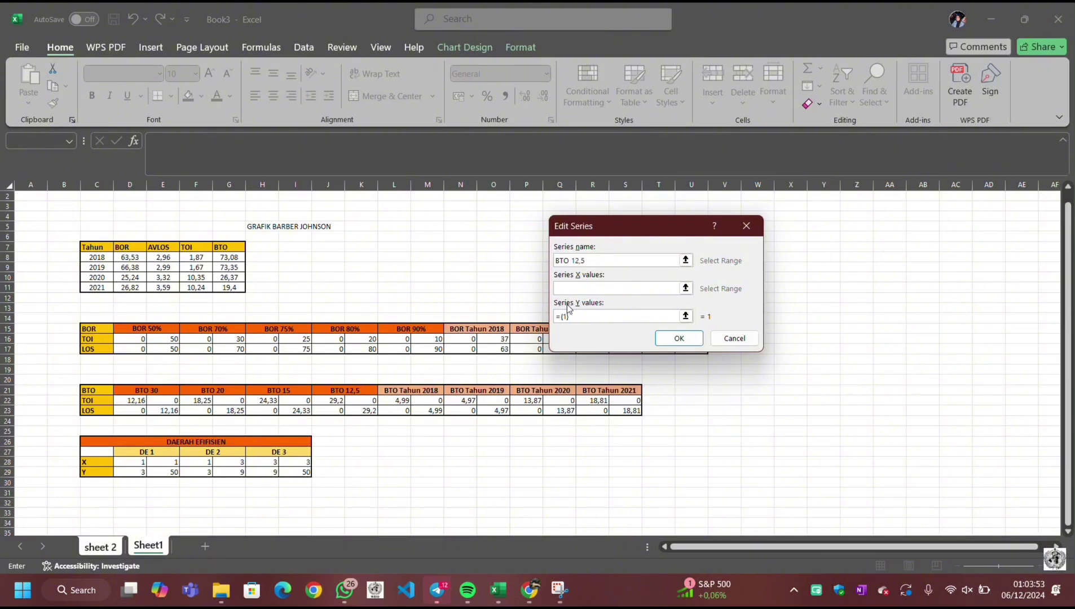
text(5)
click(686, 288)
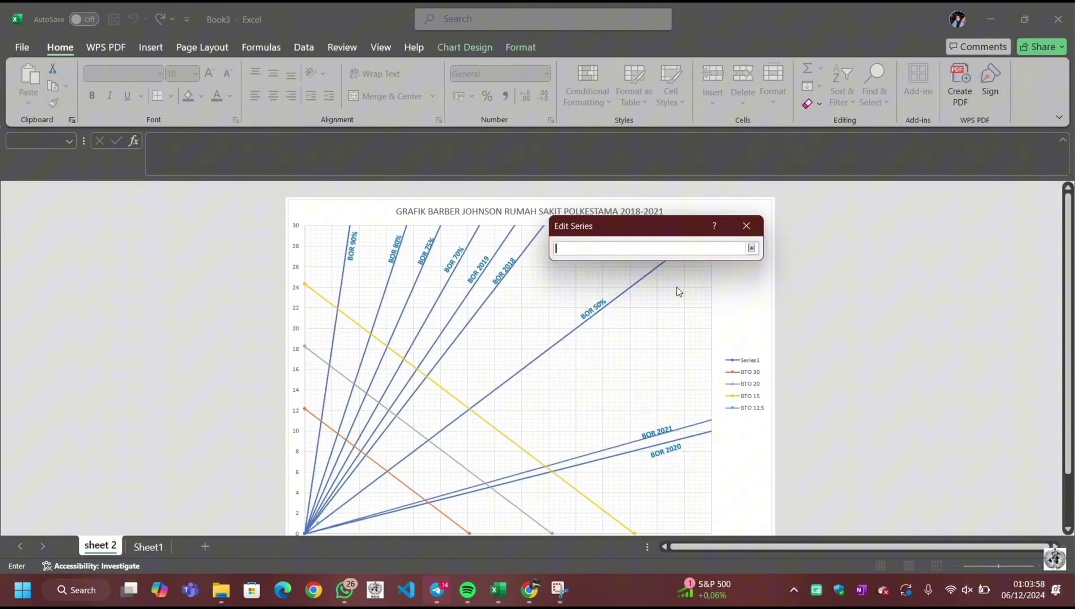
click(150, 545)
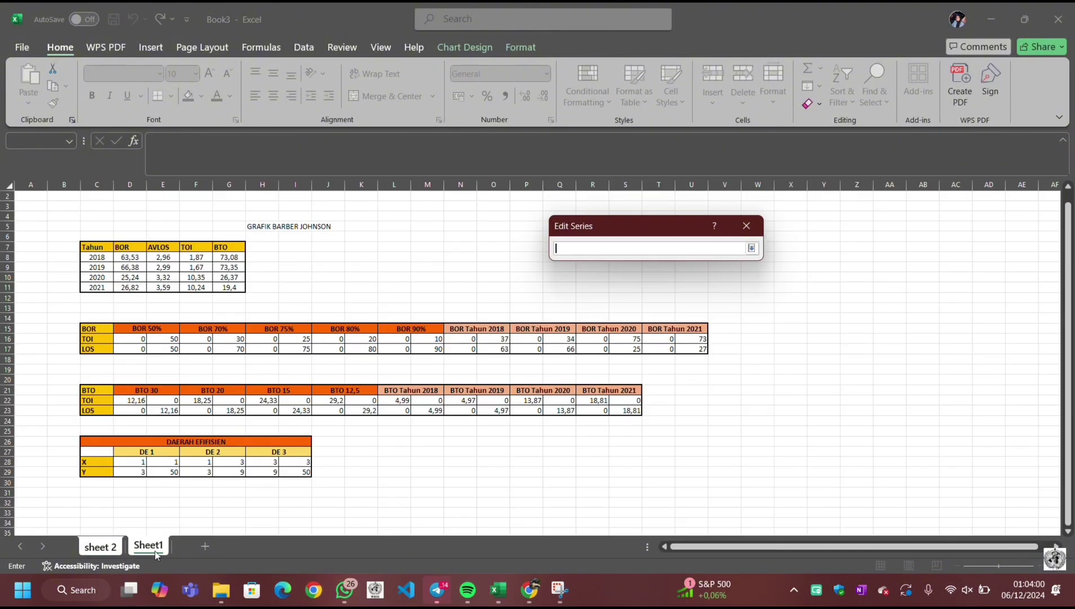
click(336, 403)
mouse_move(337, 403)
mouse_down()
mouse_move(364, 399)
mouse_move(346, 415)
mouse_up()
click(685, 316)
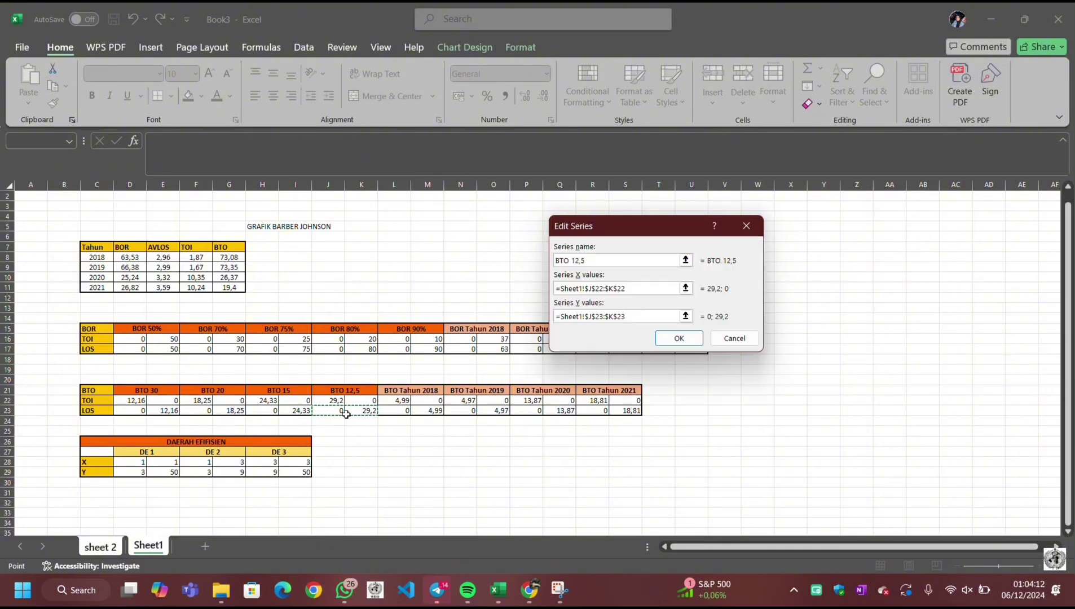
key(Return)
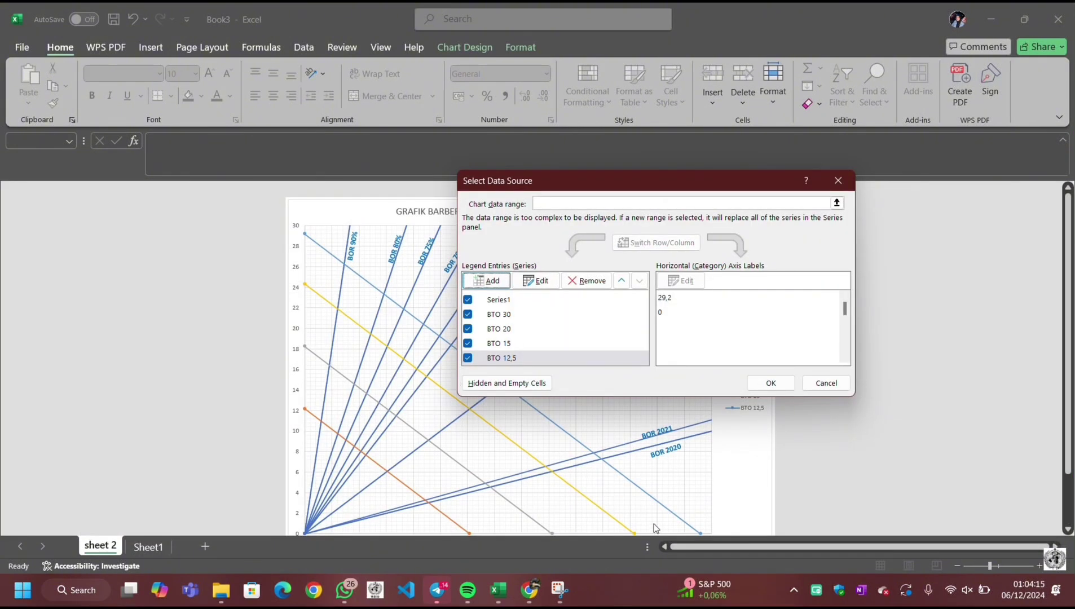
Step: Add a series named BTO 2018 with X values from Sheet1 L22:M22 and Y values from Sheet1 L23:M23
click(493, 285)
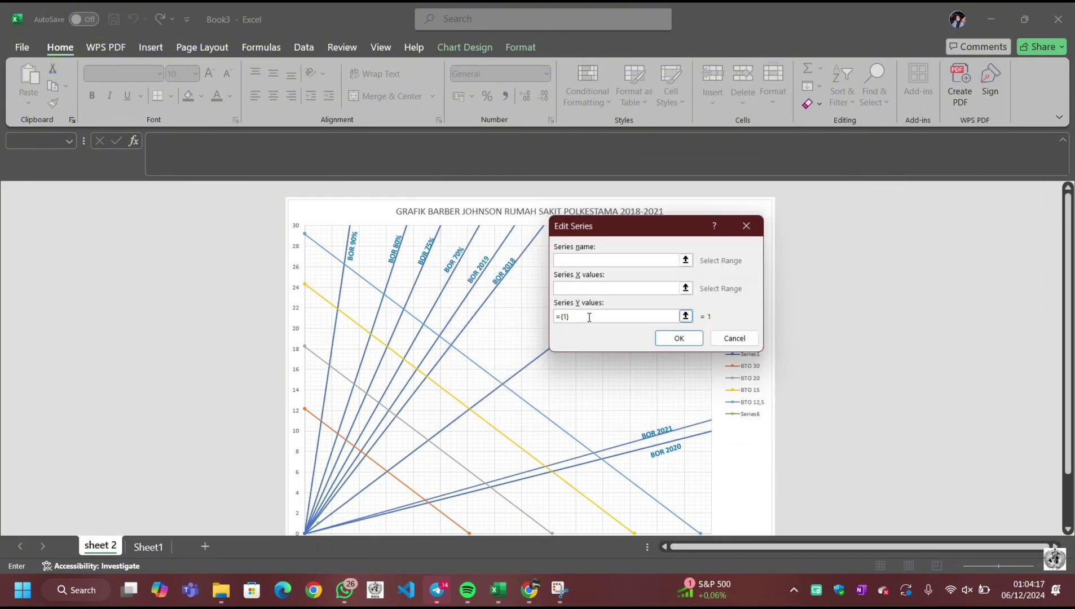
click(141, 548)
text(BT)
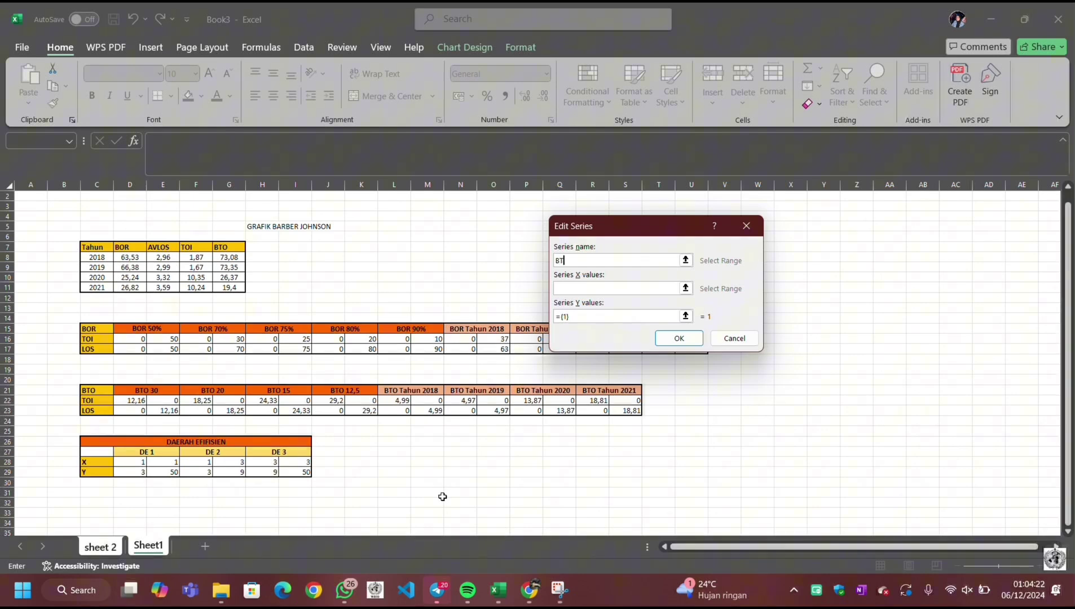
text(O 1)
text(018)
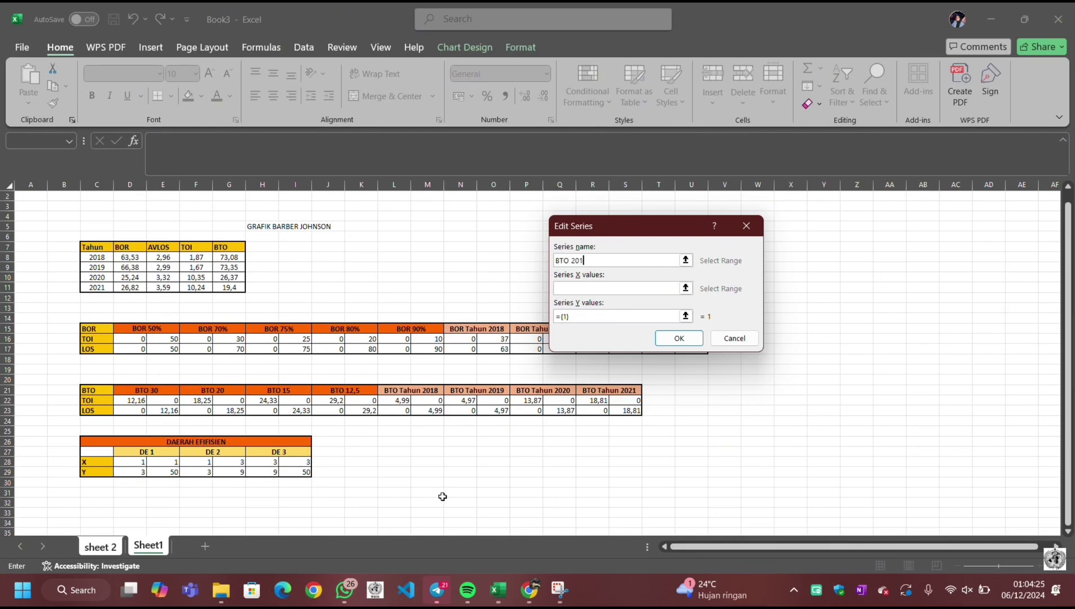
click(686, 288)
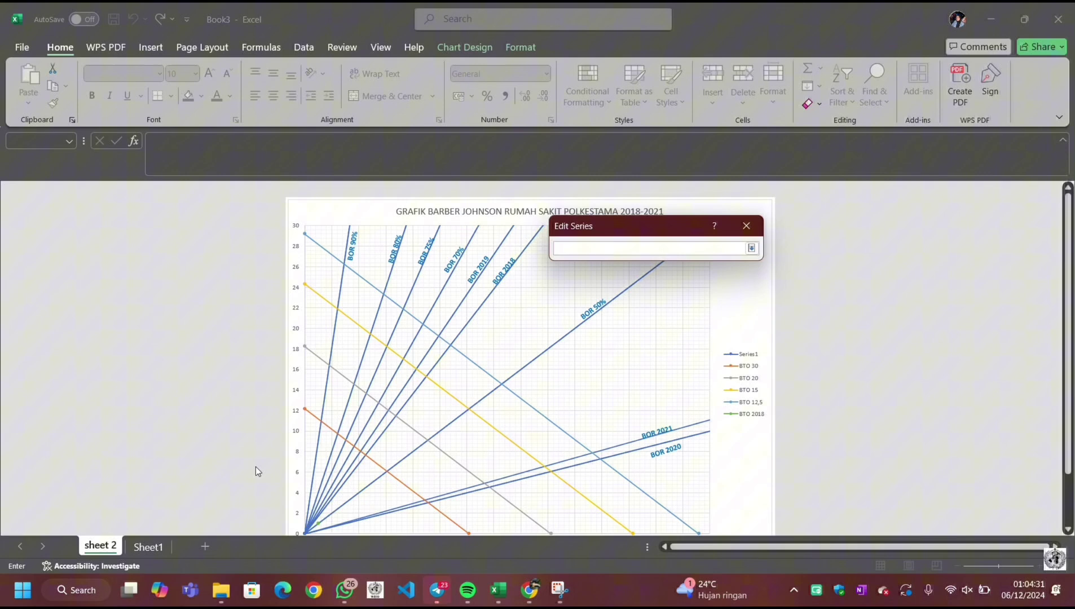
click(136, 550)
drag(398, 401, 432, 410)
click(685, 316)
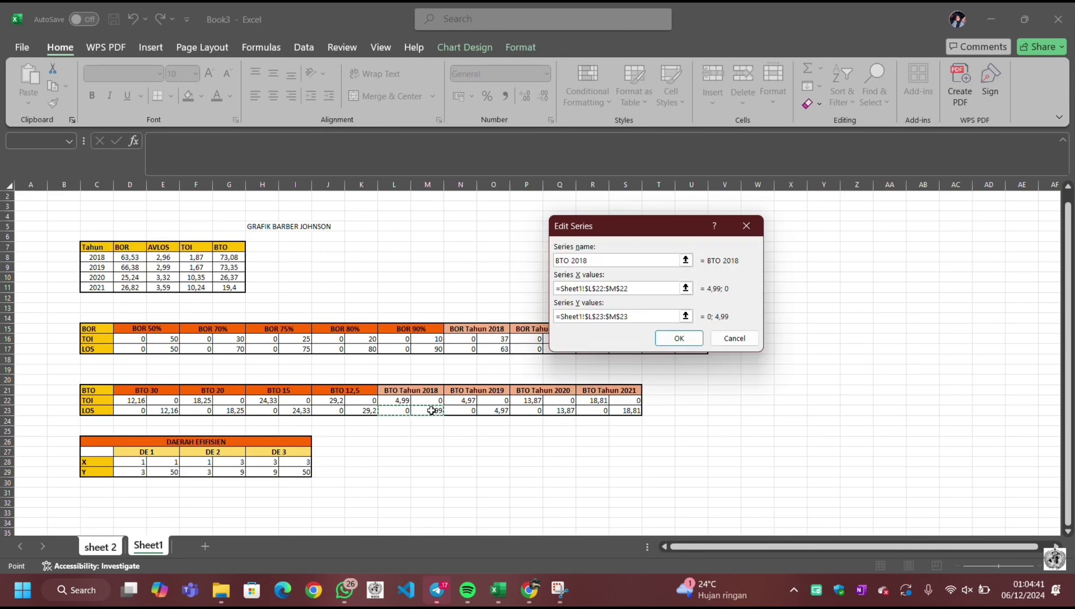
key(Return)
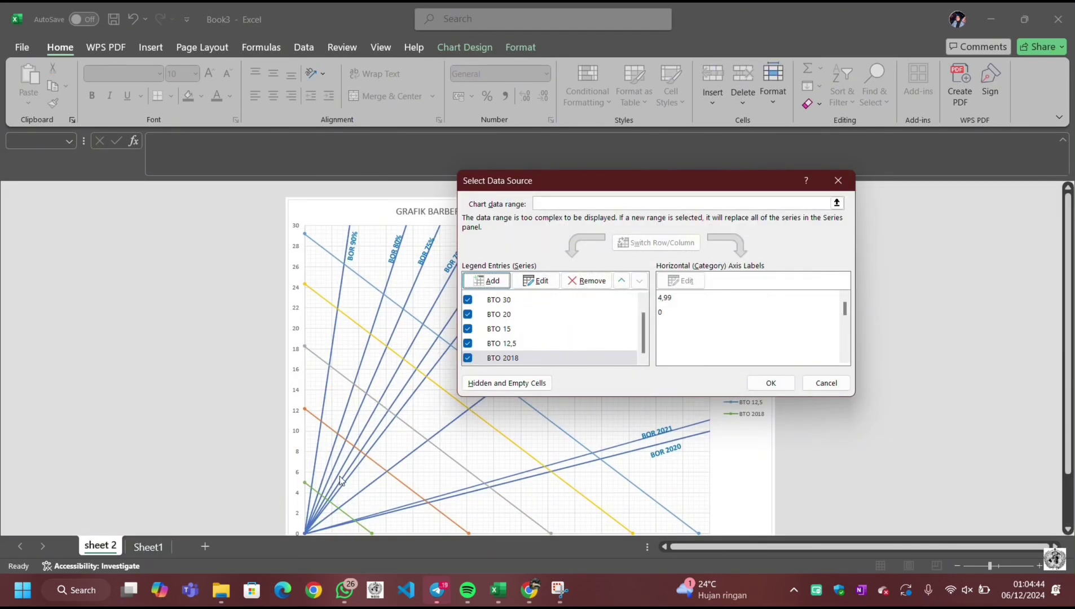
Step: Add a series named BTO 2019 with X values from Sheet1 N22:O22 and Y values from Sheet1 N23:O23
click(487, 281)
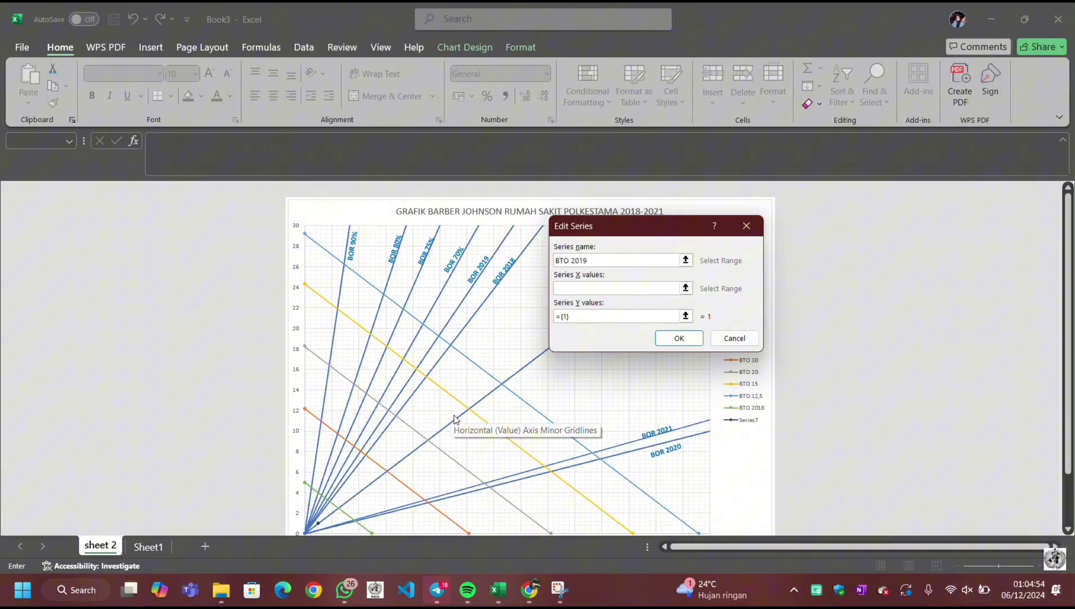
click(685, 288)
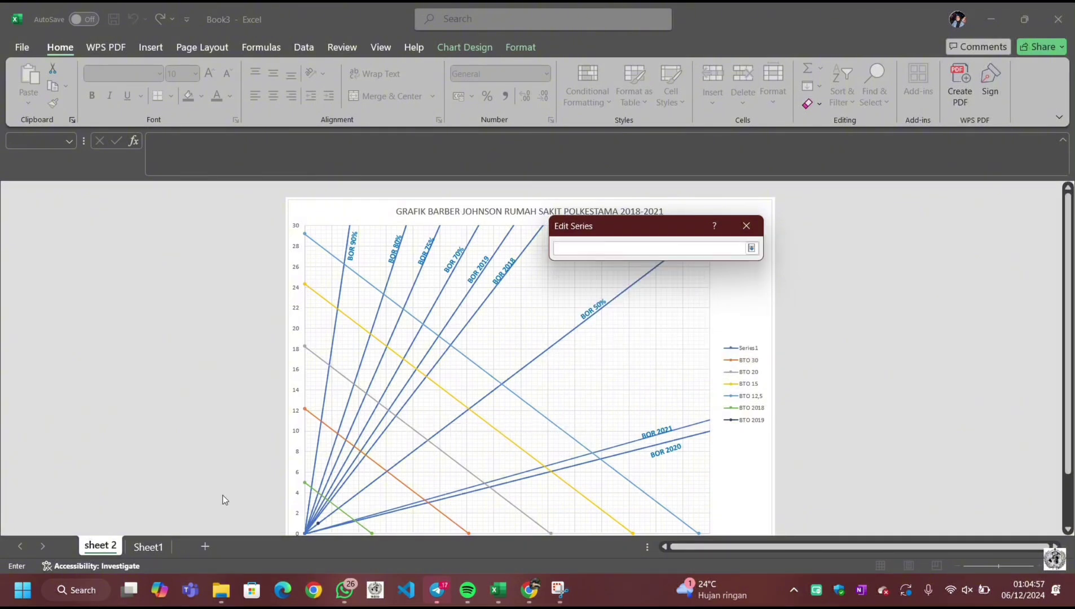
click(156, 546)
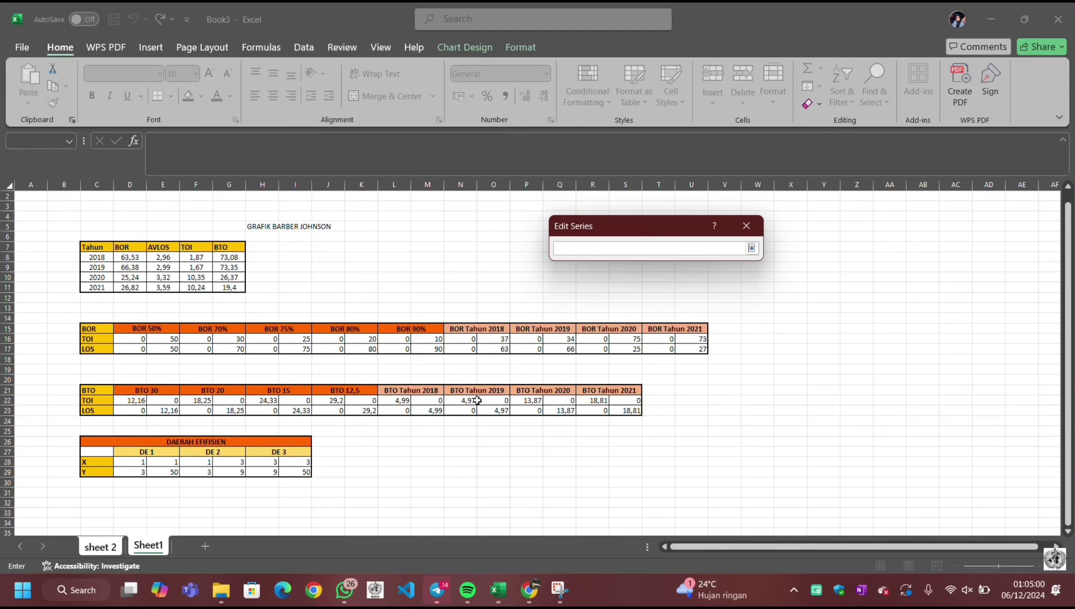
drag(478, 401, 505, 402)
click(751, 248)
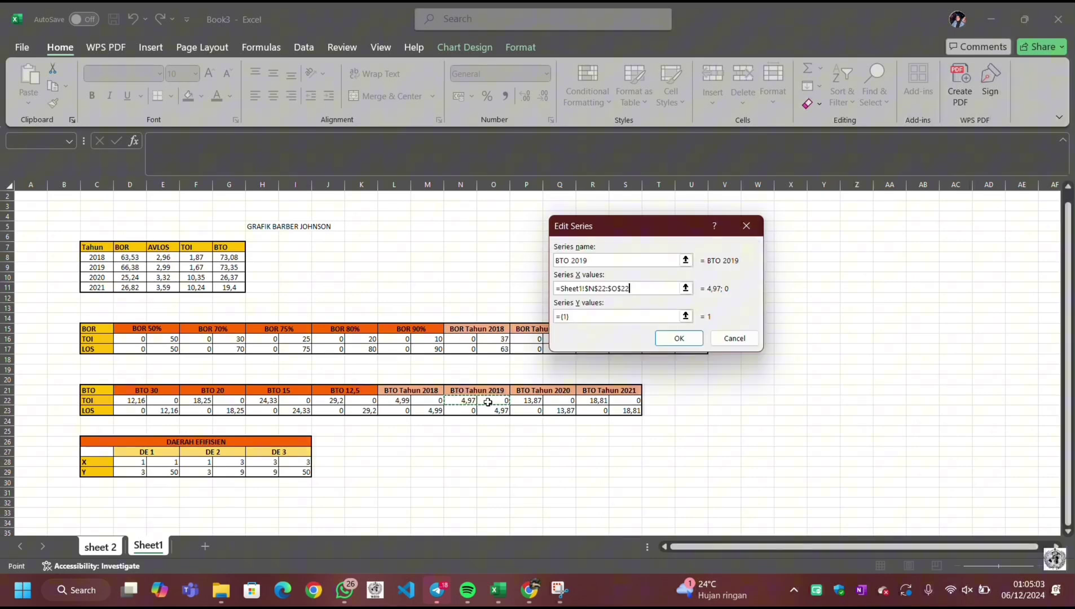
click(686, 316)
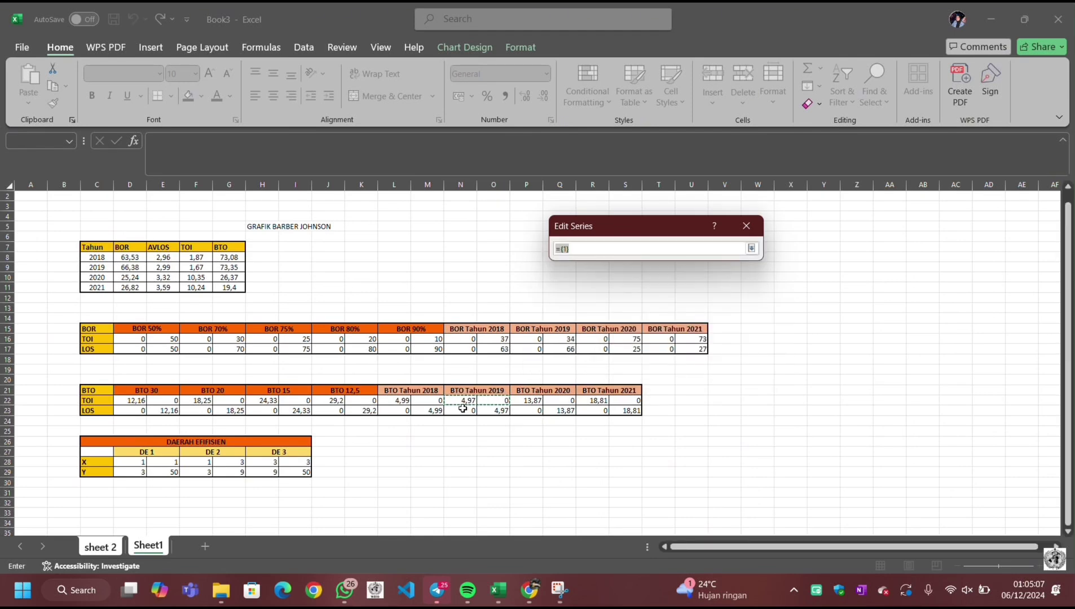
drag(463, 408, 494, 408)
key(Return)
key(Return)
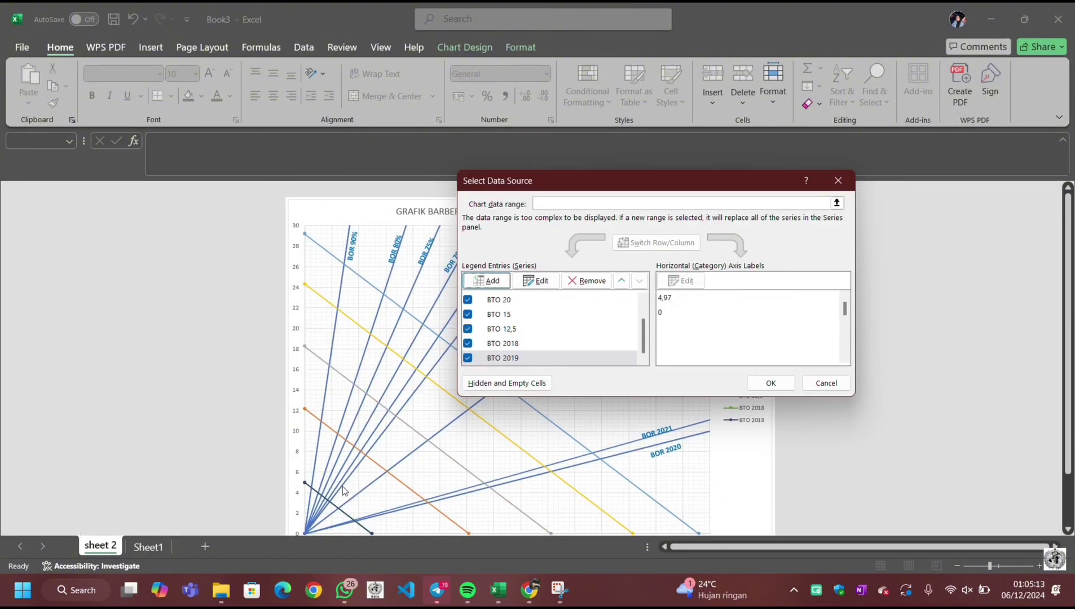
Step: Add a series named BTO 2020 with X values from Sheet1 P22:Q22 and Y values from Sheet1 P23:Q23
click(491, 281)
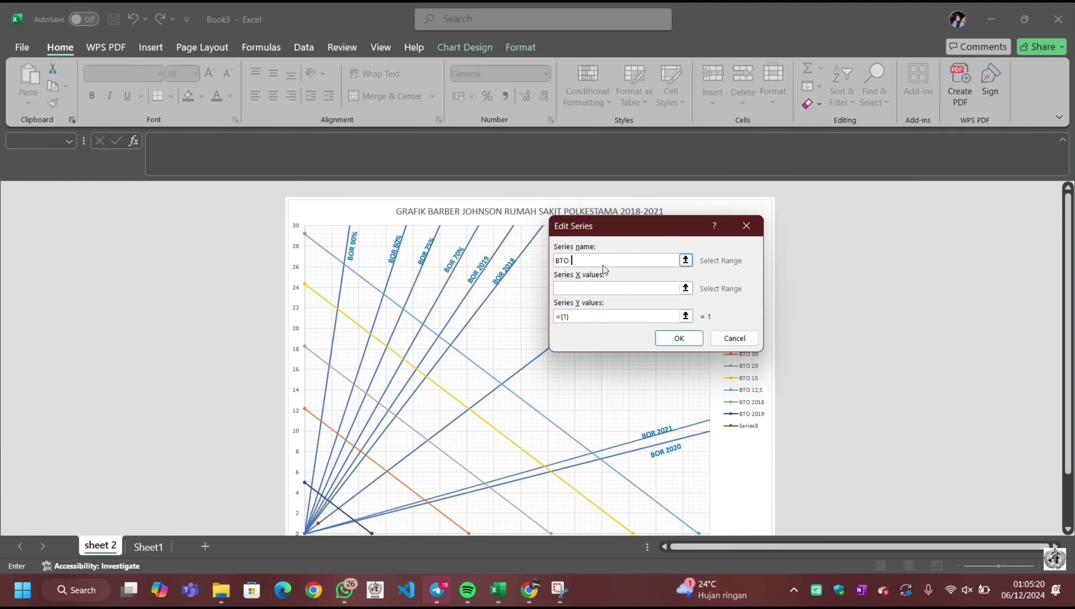
click(618, 288)
click(511, 340)
click(142, 554)
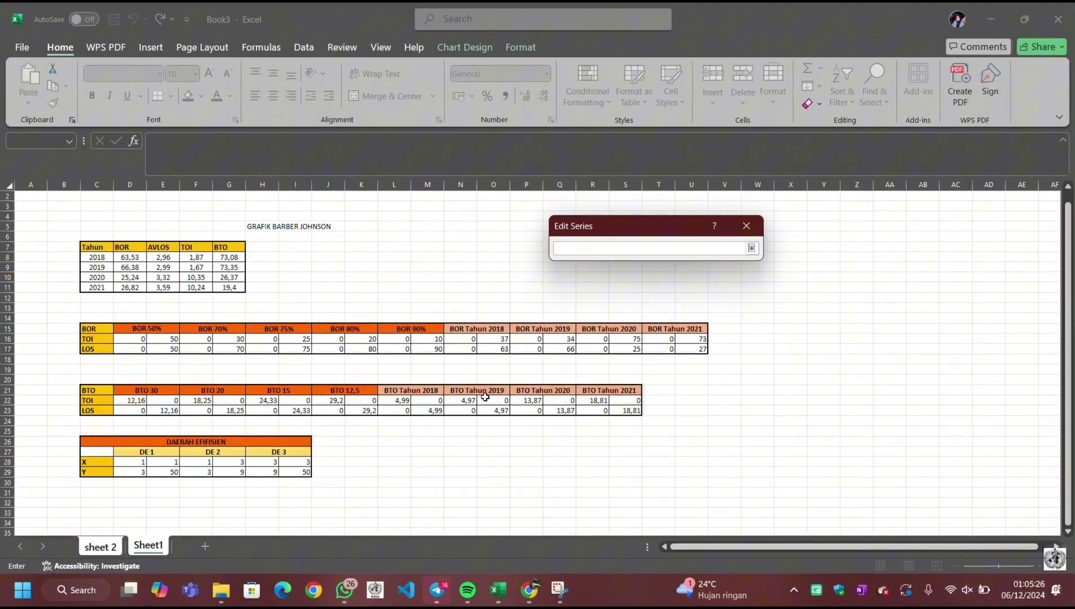
drag(522, 400, 554, 405)
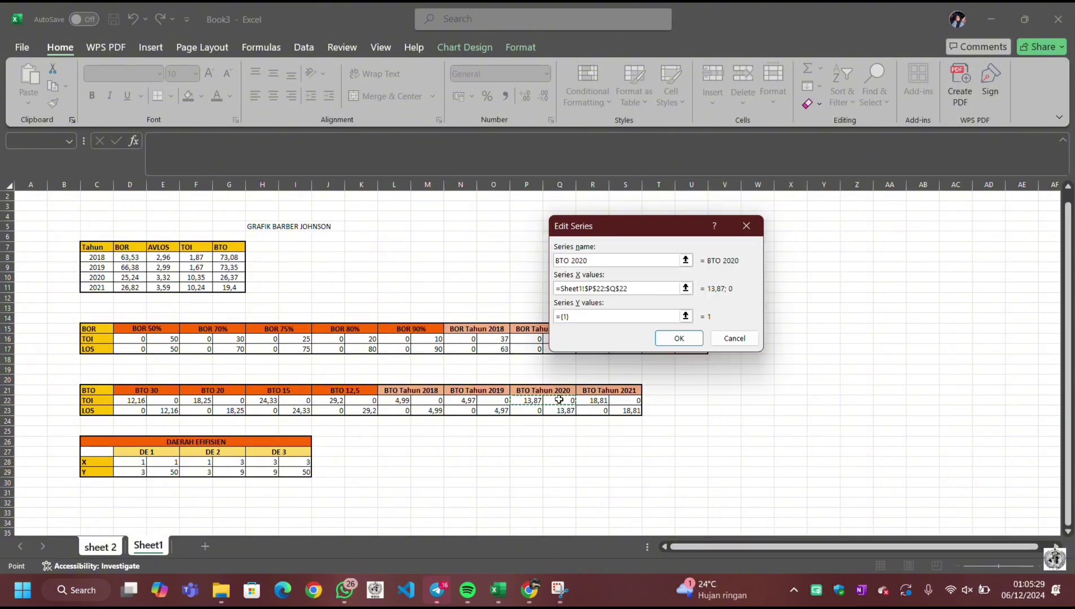
click(687, 313)
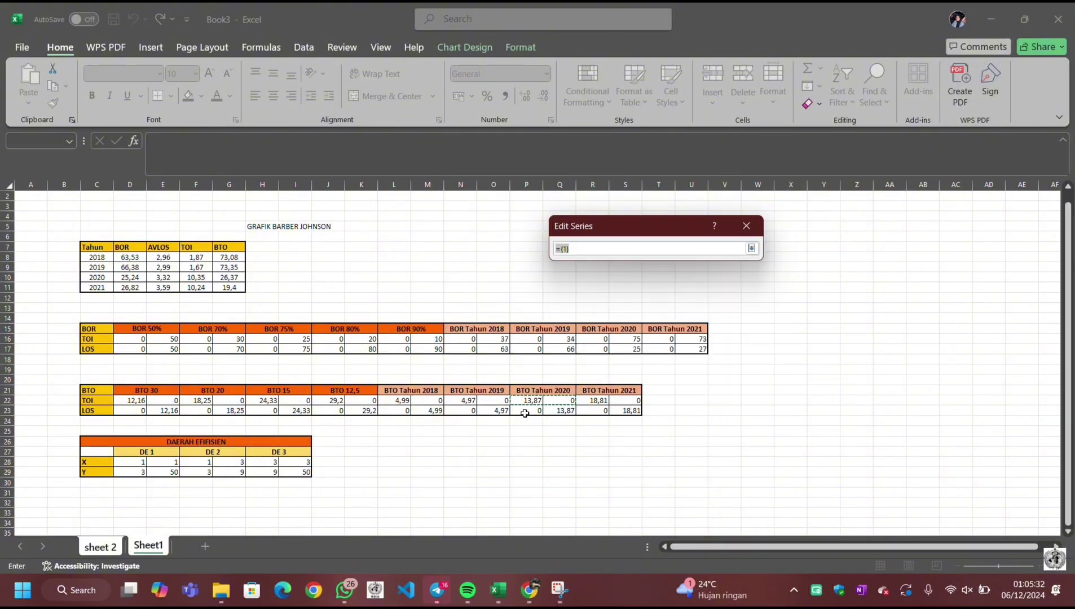
drag(523, 411, 554, 415)
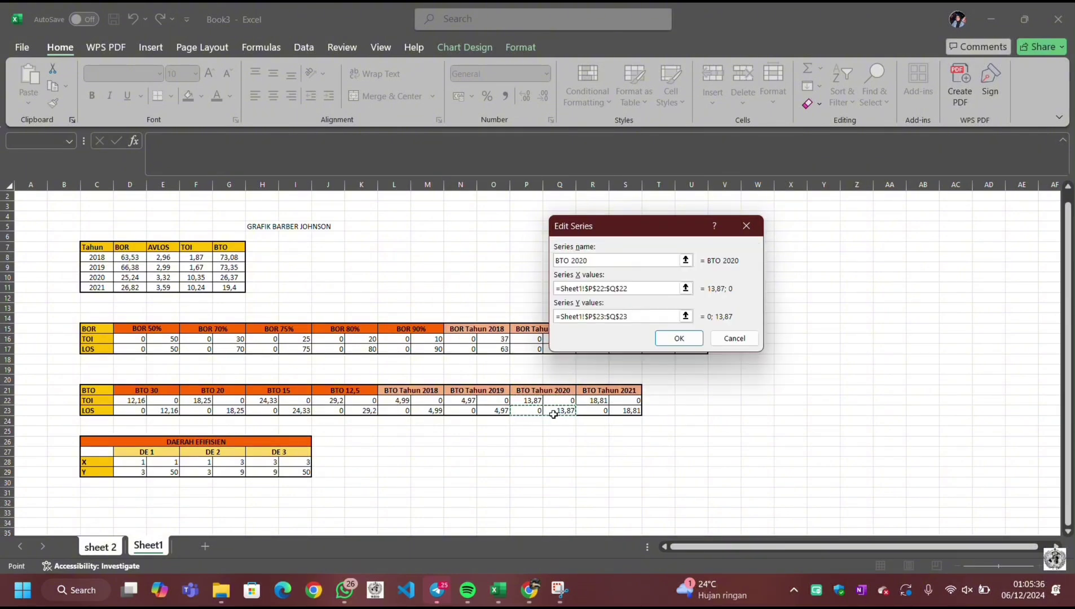
key(Return)
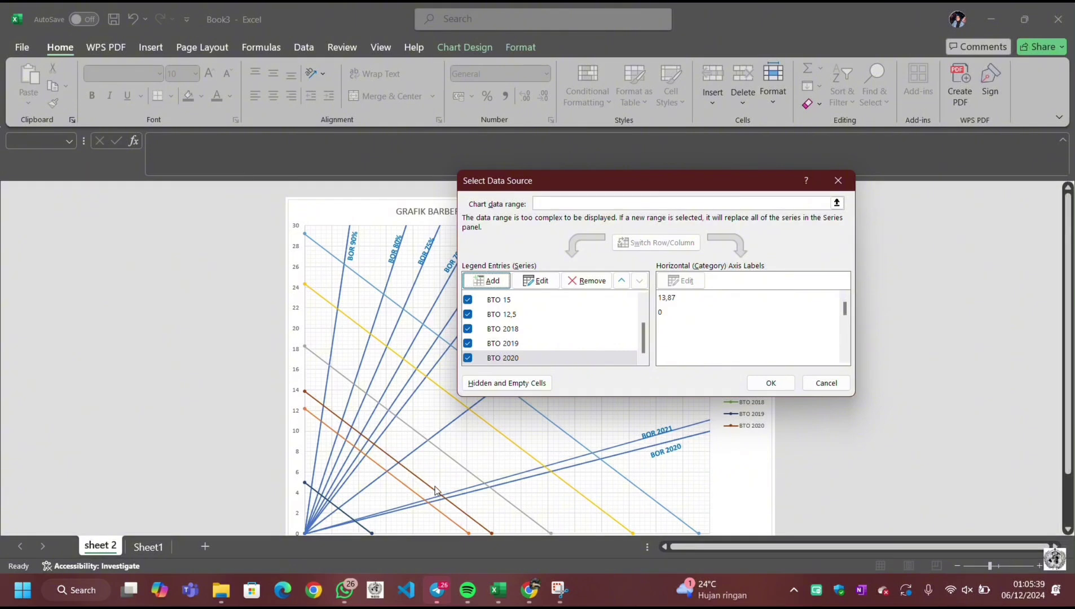
Step: Add a series named BTO 2021 with X values from Sheet1 R22:S22 and Y values from R23:S23, and apply the data source changes
click(486, 282)
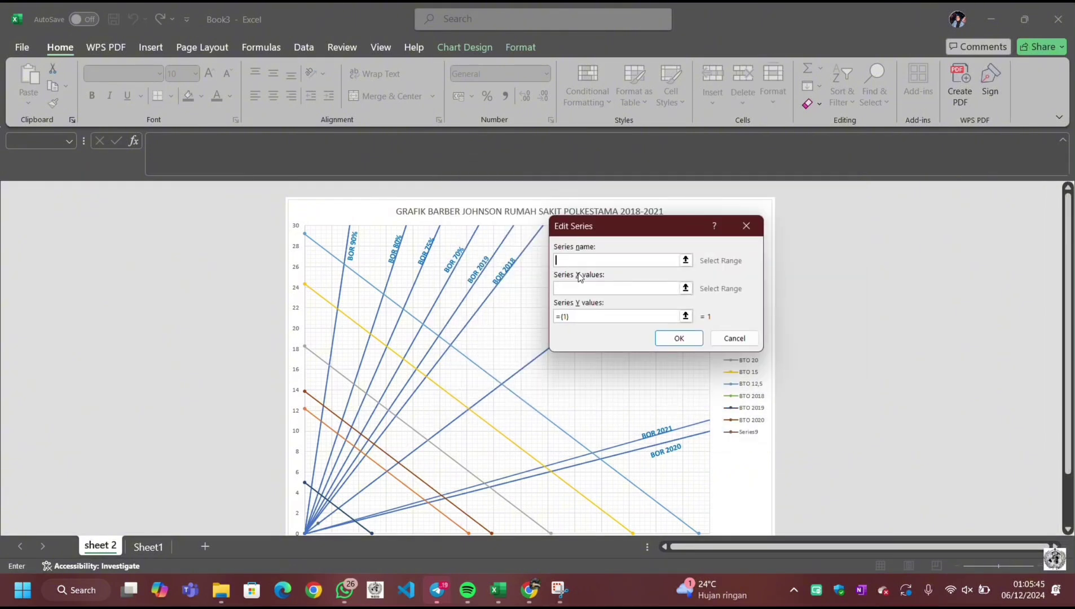
text(BTO 2021)
click(685, 288)
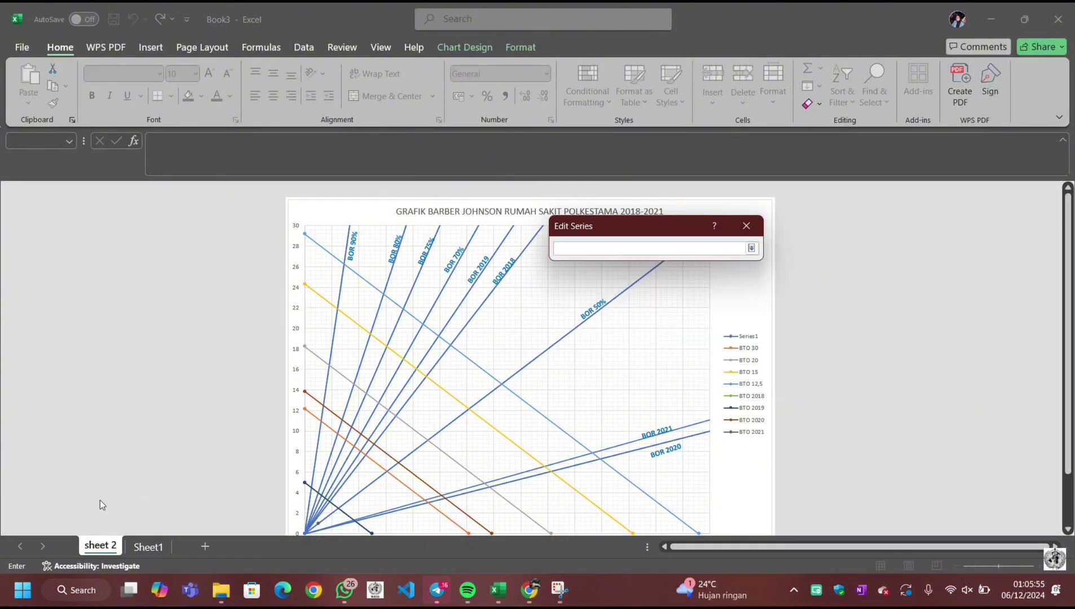
click(148, 547)
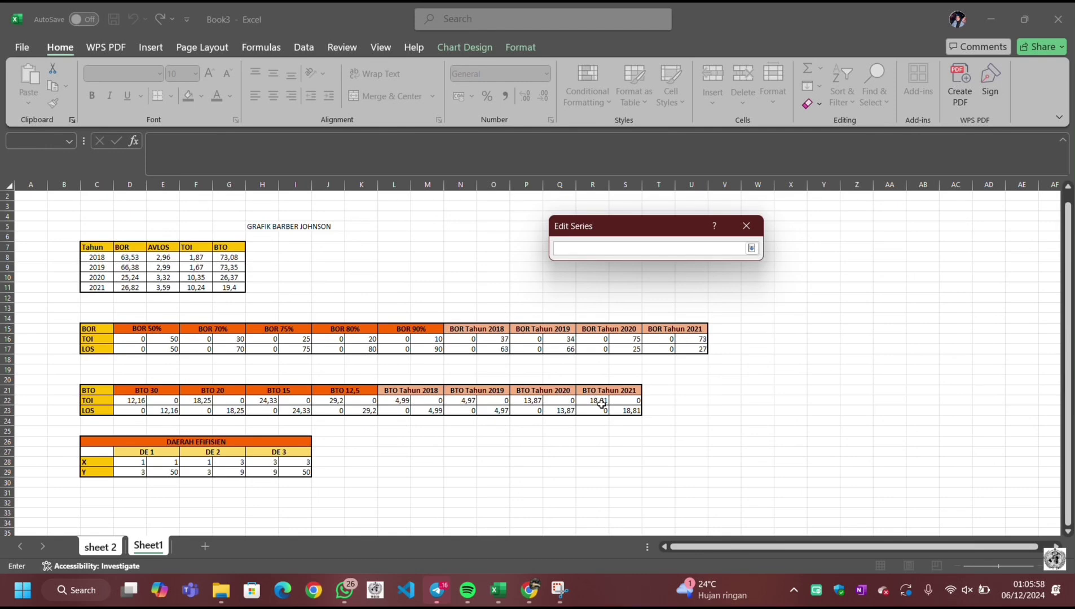
drag(602, 404, 628, 414)
click(689, 314)
key(Return)
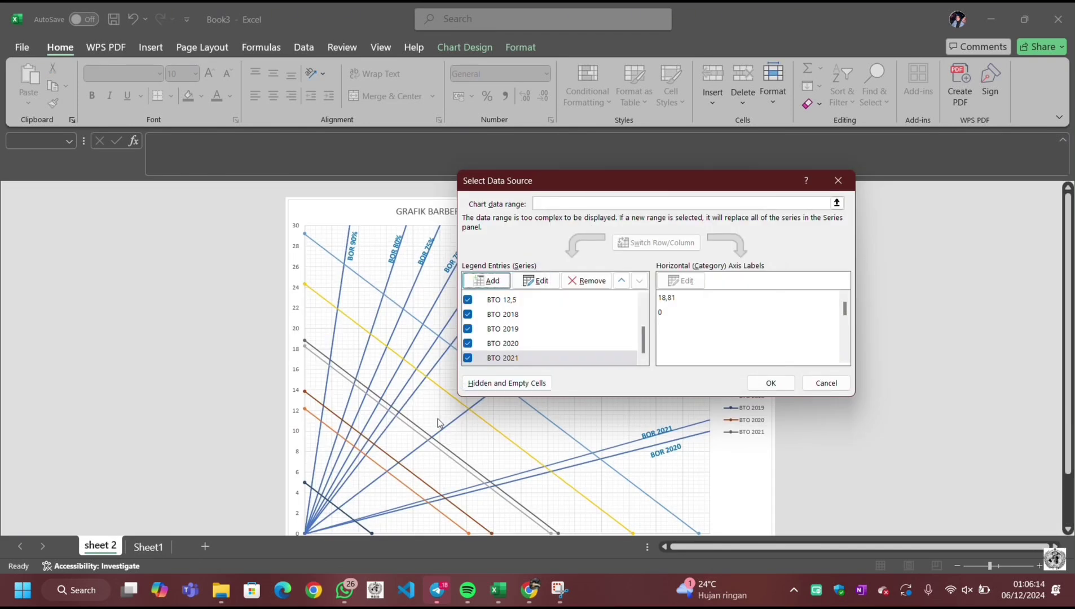
click(771, 383)
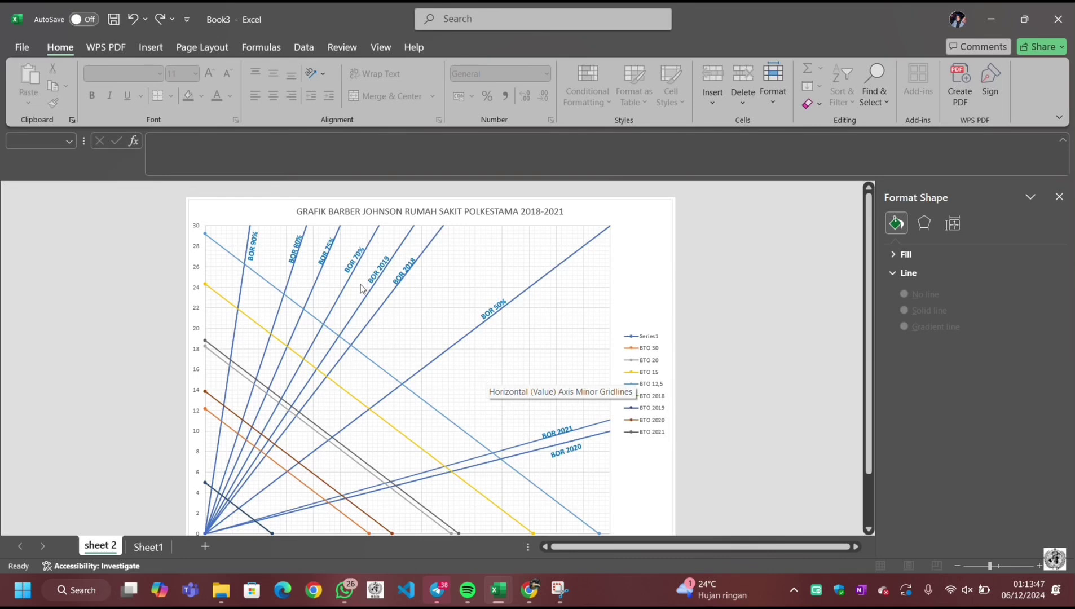
Step: Start a new chart series named DAERAH EFISIEN and take its X values from Sheet1 D28:I28
click(645, 246)
right_click(644, 246)
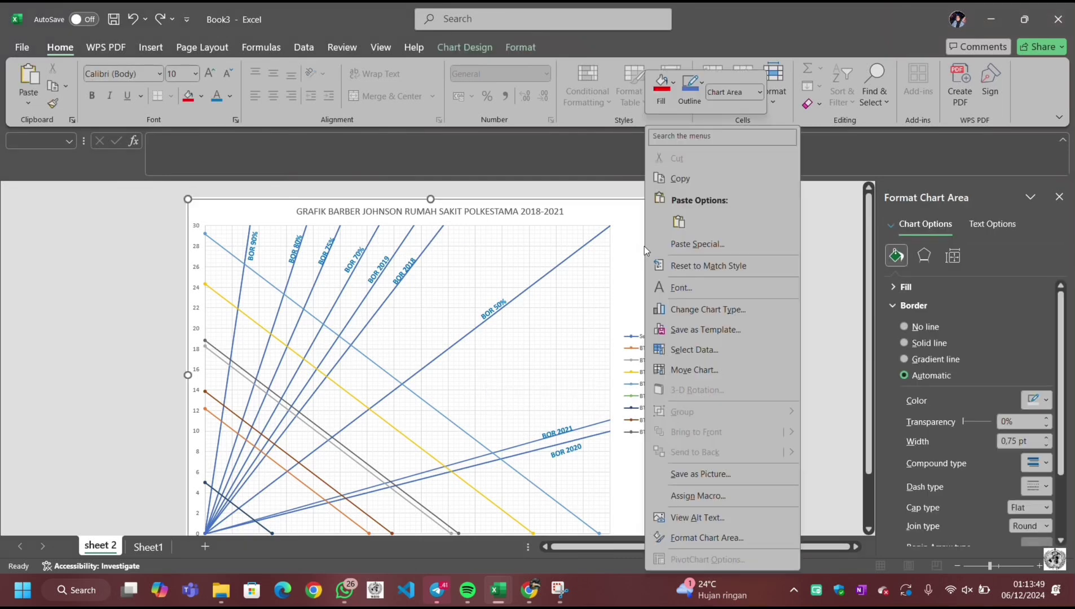
click(704, 355)
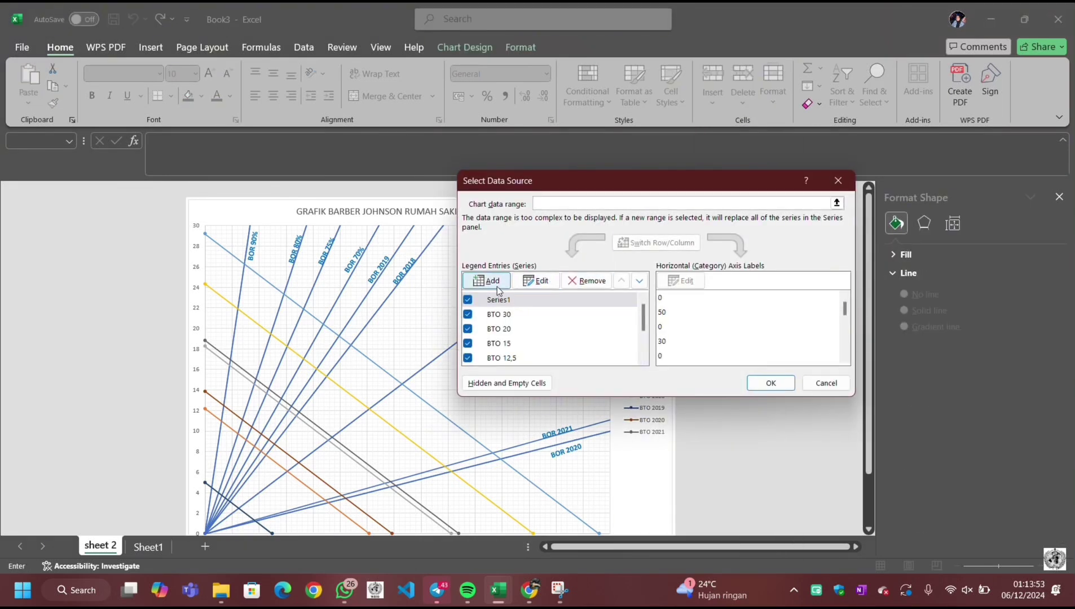
click(493, 281)
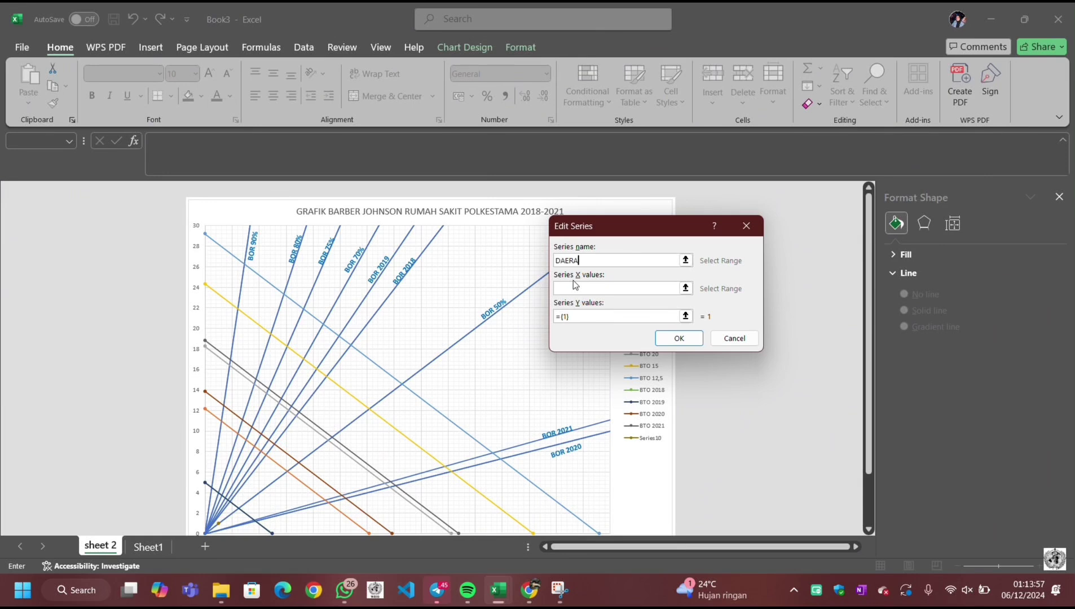
text(DAERAH EFISIEN)
click(686, 289)
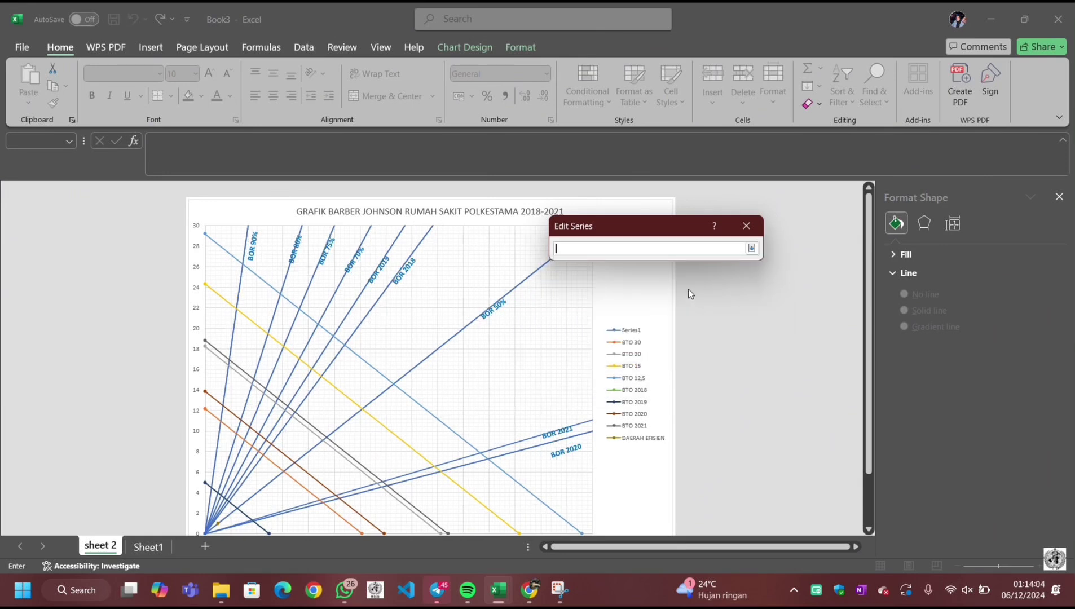
click(148, 547)
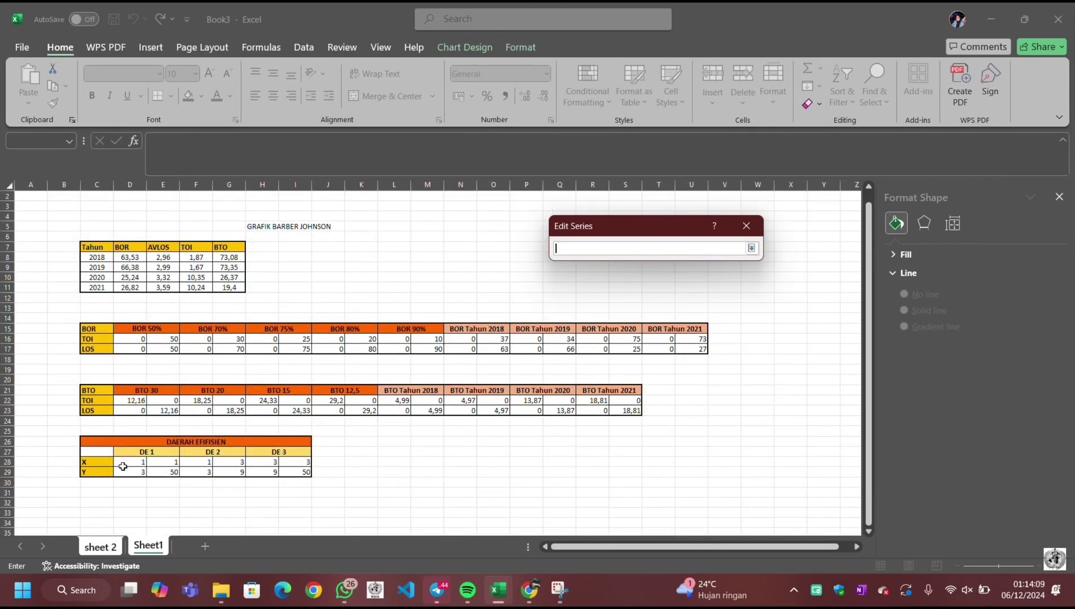
drag(123, 467, 303, 462)
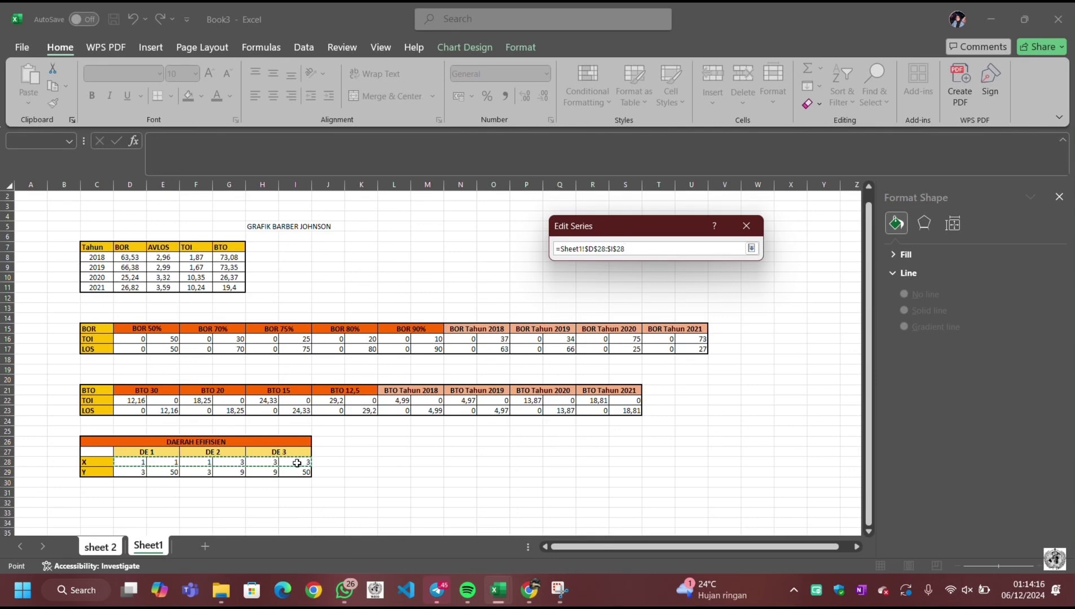
key(Return)
Step: Set the DAERAH EFISIEN series' Y values to Sheet1 D29:I29 and apply the data source changes
click(685, 317)
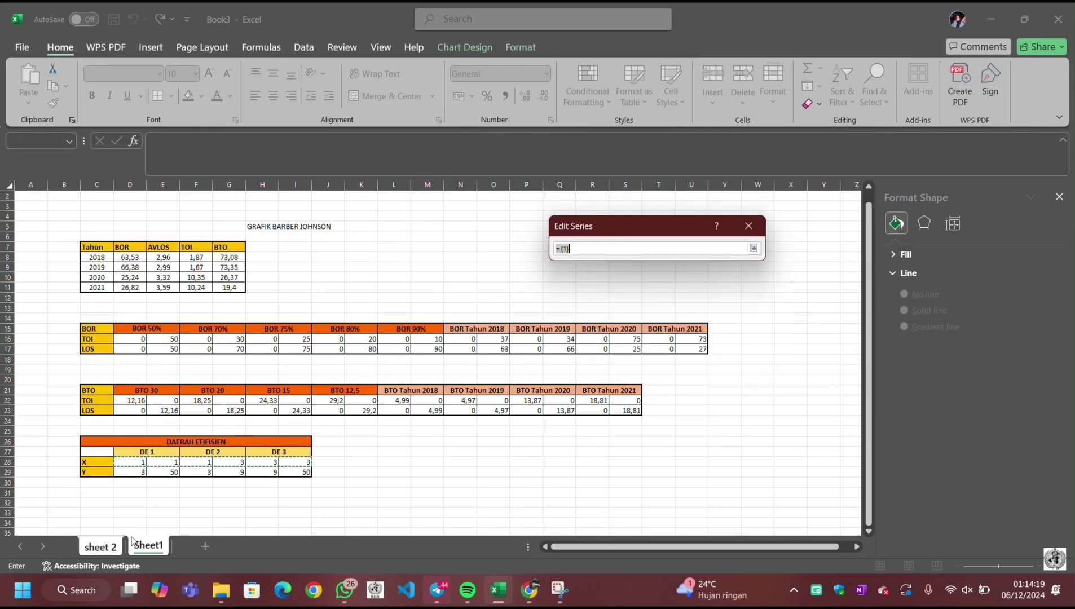
click(123, 473)
drag(247, 472, 285, 470)
click(680, 340)
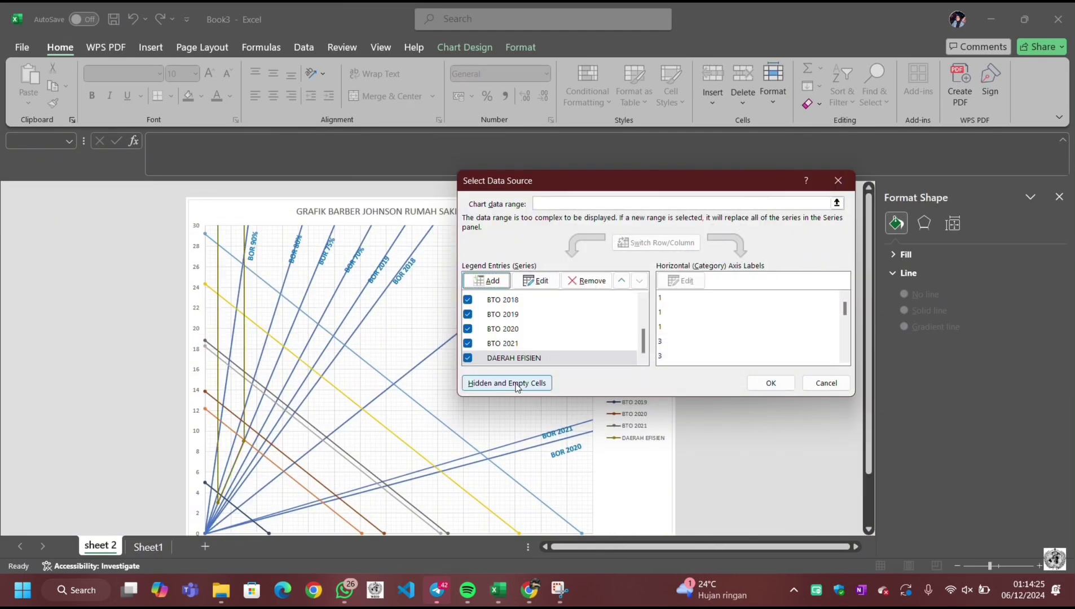
click(771, 383)
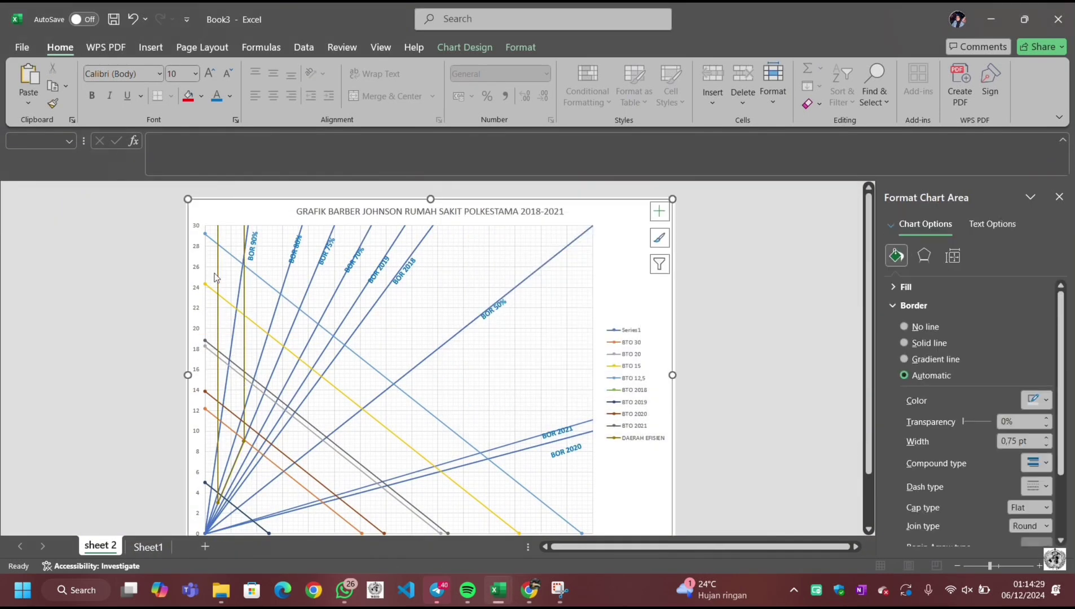
Step: Recolor the DAERAH EFISIEN series line solid black
click(239, 334)
click(245, 332)
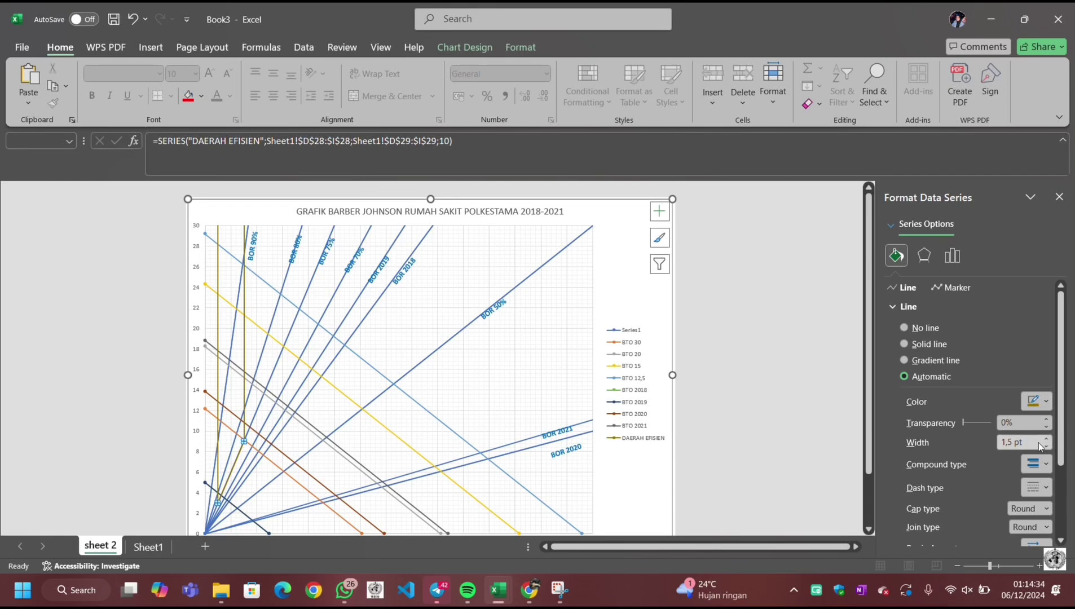
click(1041, 402)
click(978, 271)
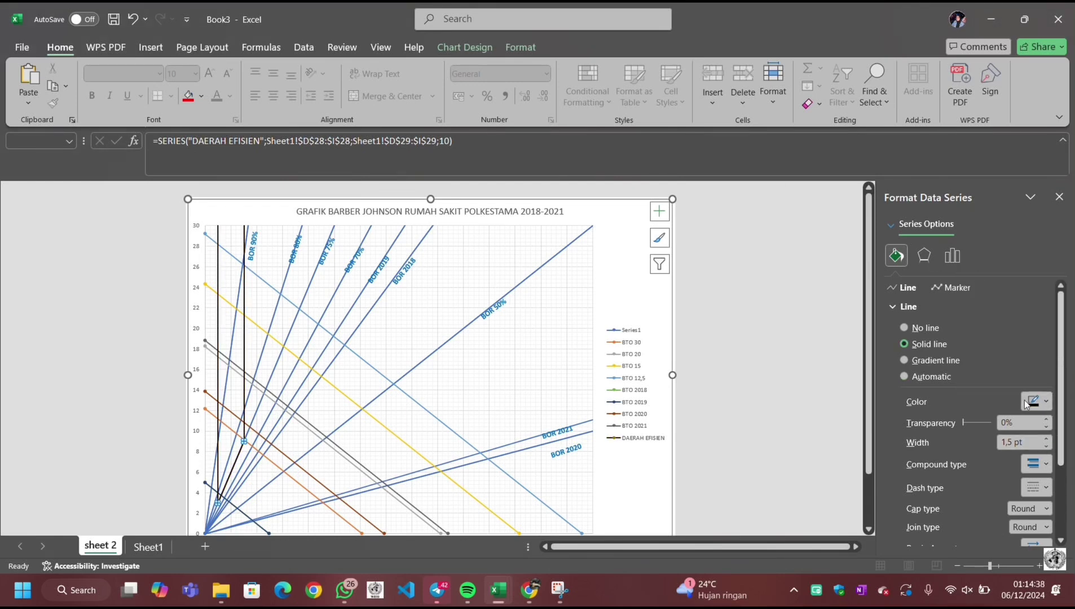
scroll(1047, 496, down, 1)
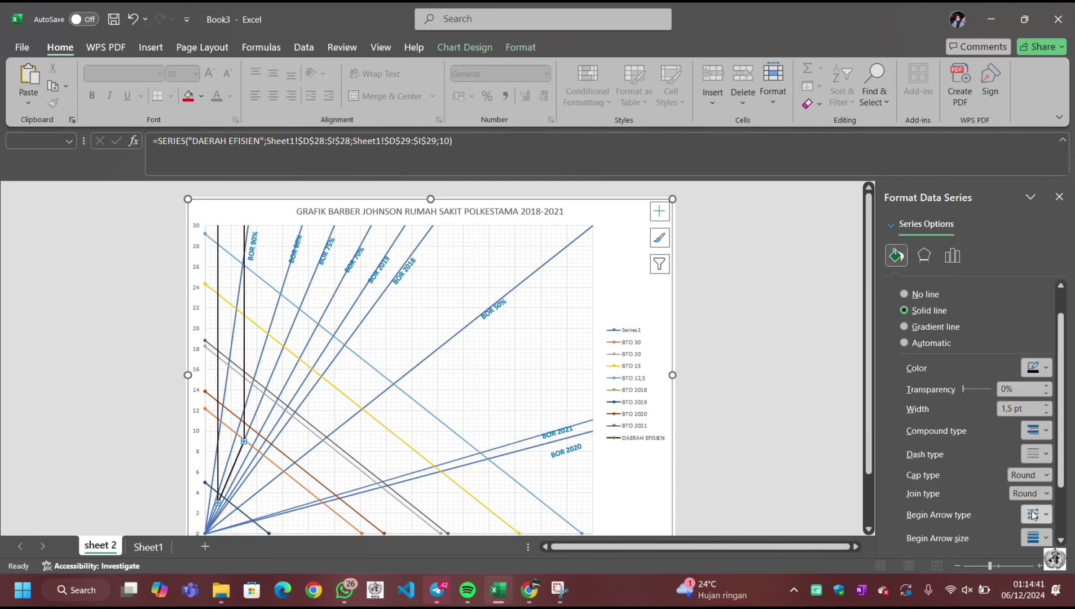
click(1031, 514)
click(1032, 515)
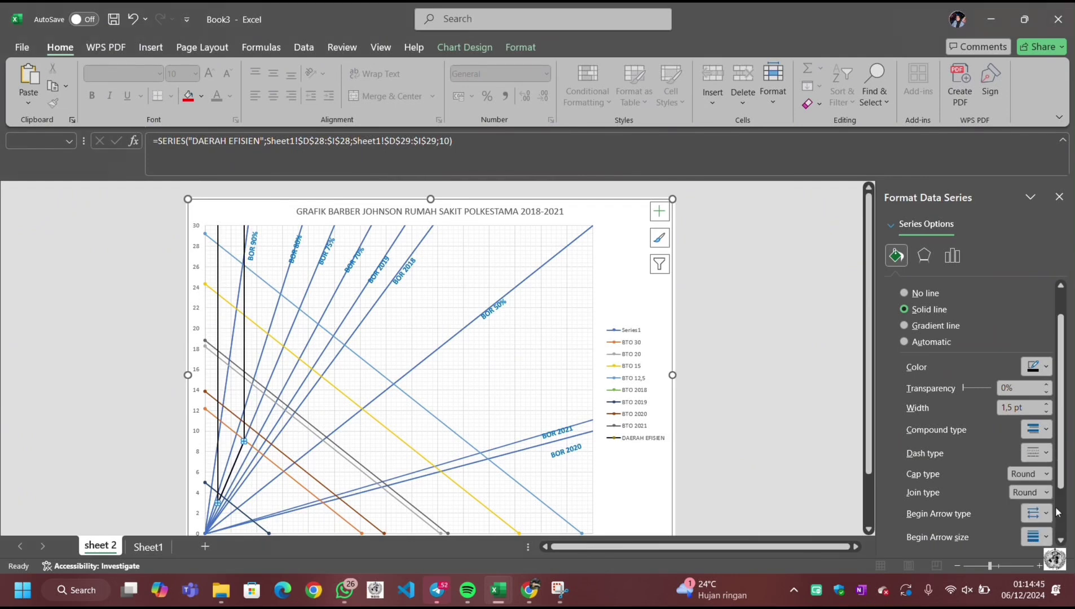
click(533, 396)
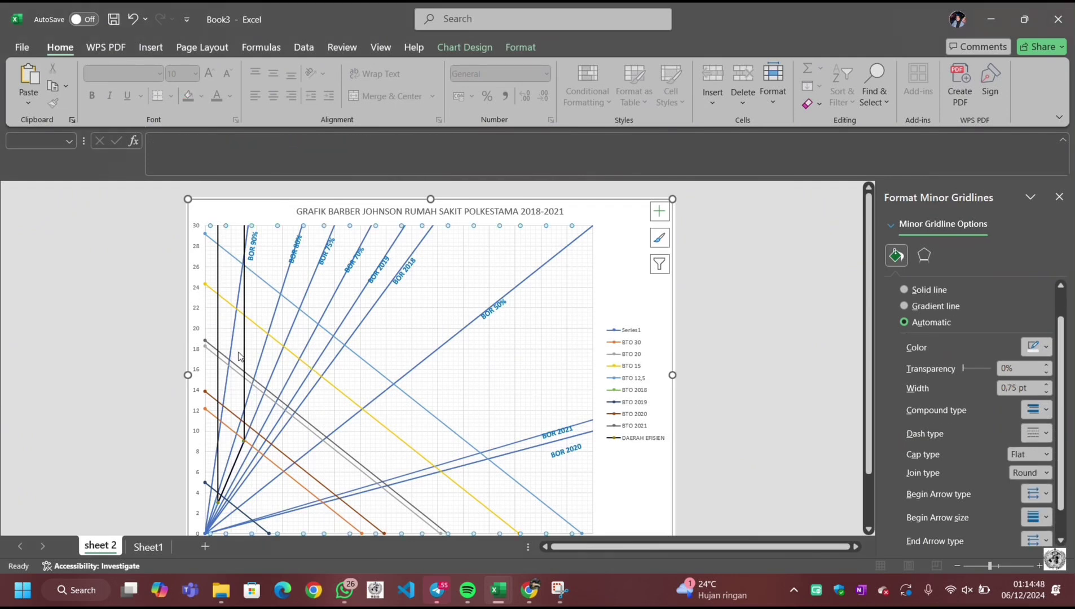
Step: Draw a small text box in the upper part of the chart's efficient area, between the two vertical black lines
click(151, 47)
click(215, 68)
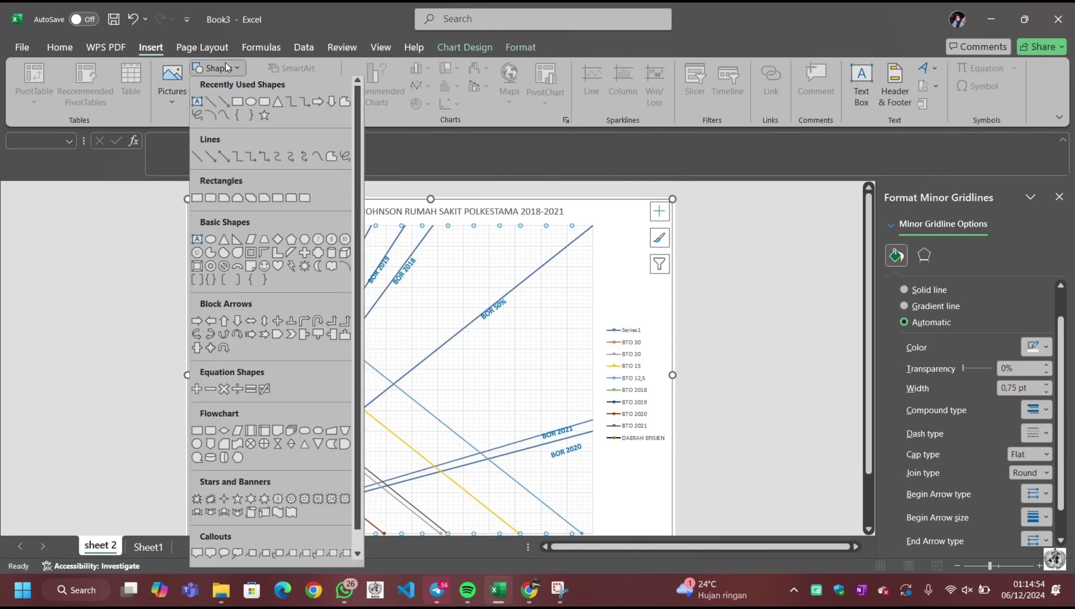
click(197, 106)
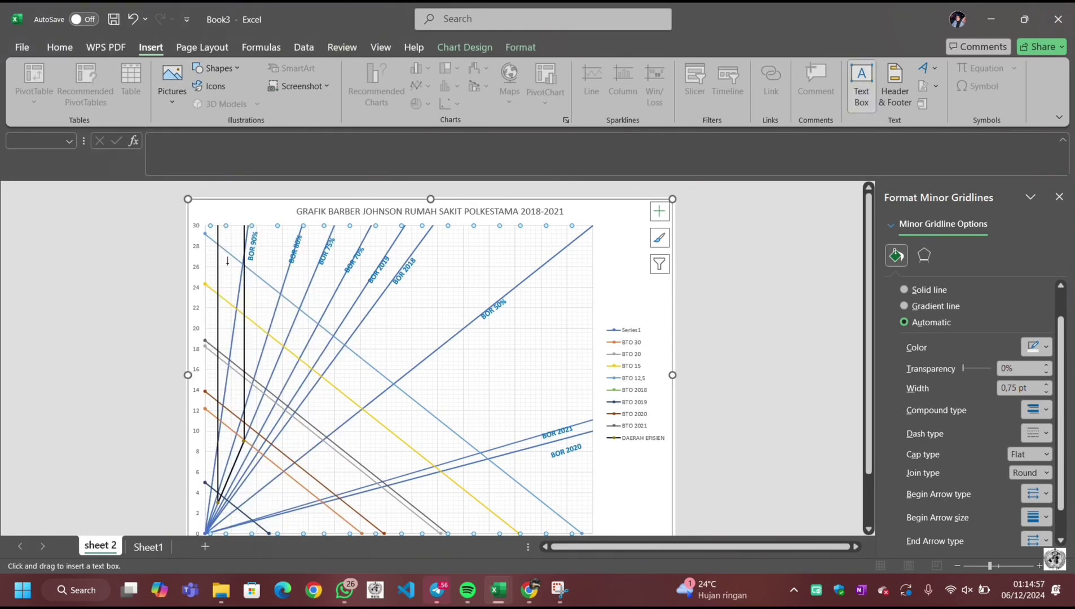
mouse_move(229, 263)
mouse_down()
mouse_move(281, 314)
mouse_move(250, 285)
mouse_up()
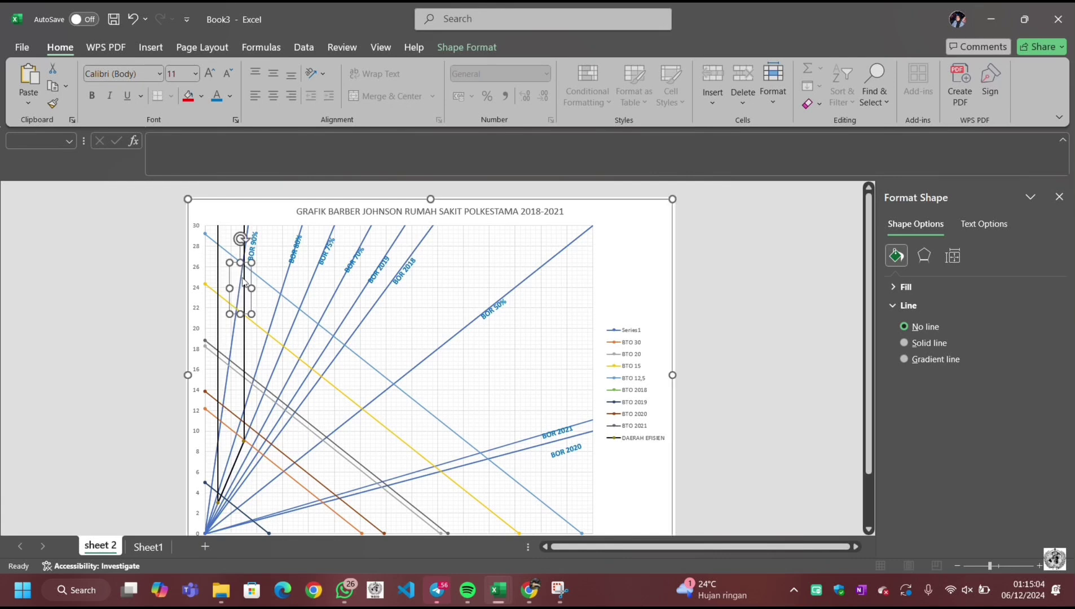
click(244, 282)
click(242, 281)
click(242, 298)
click(242, 298)
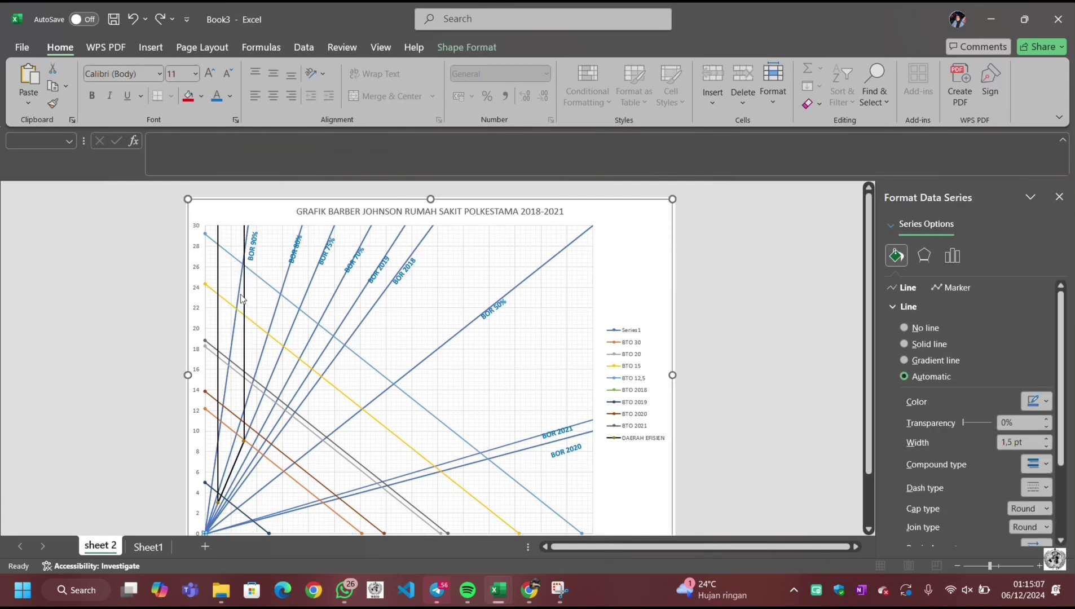
Step: Narrow the text box and enter the label DAERAH EFISIEN in it, reading vertically one letter per line
drag(282, 287, 248, 289)
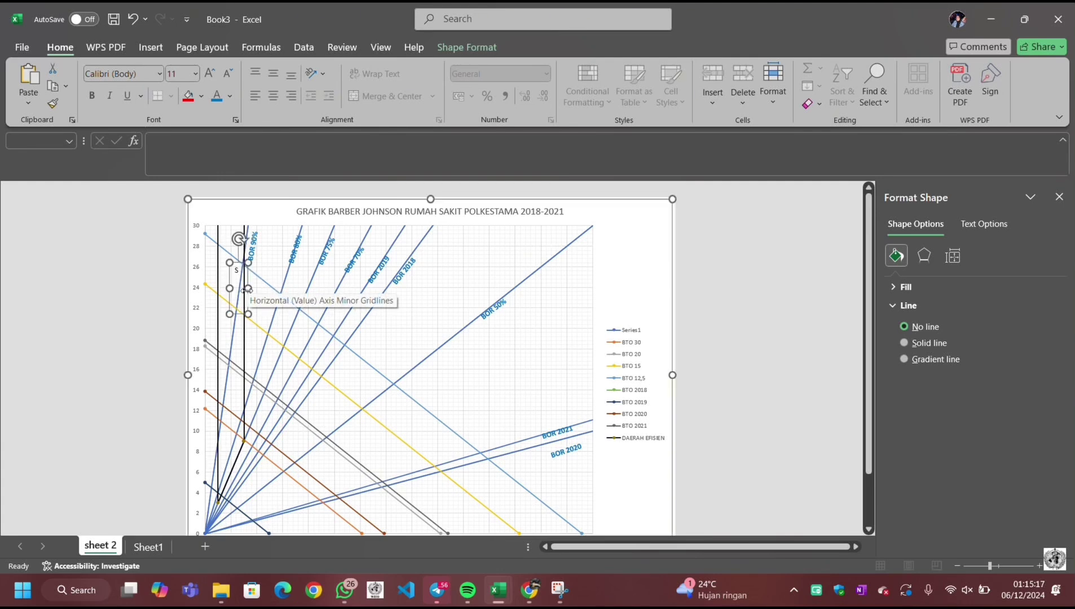
click(246, 289)
key(ctrl+z)
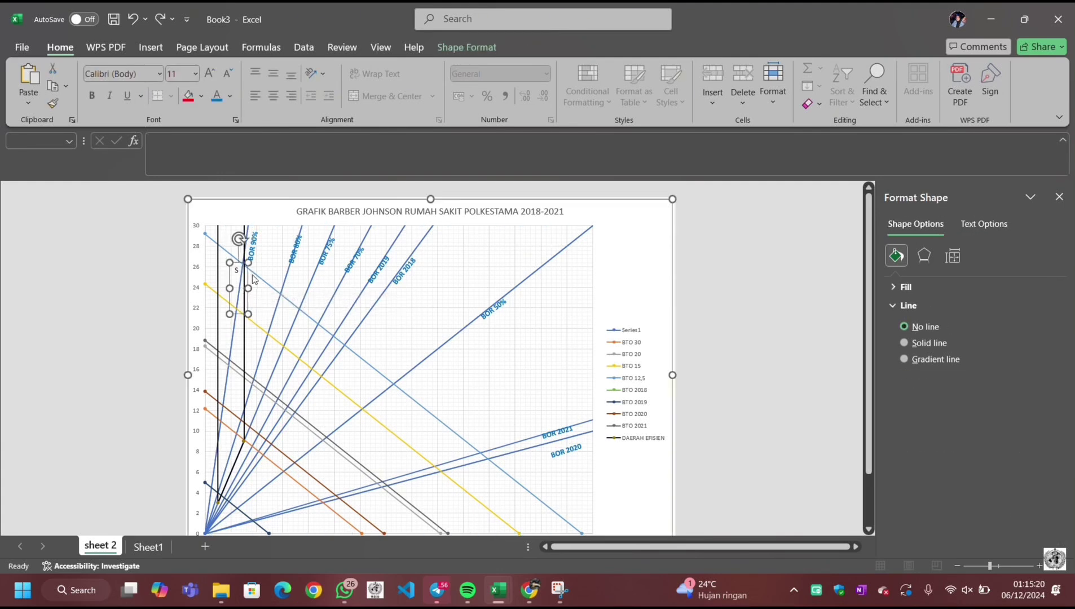
click(244, 274)
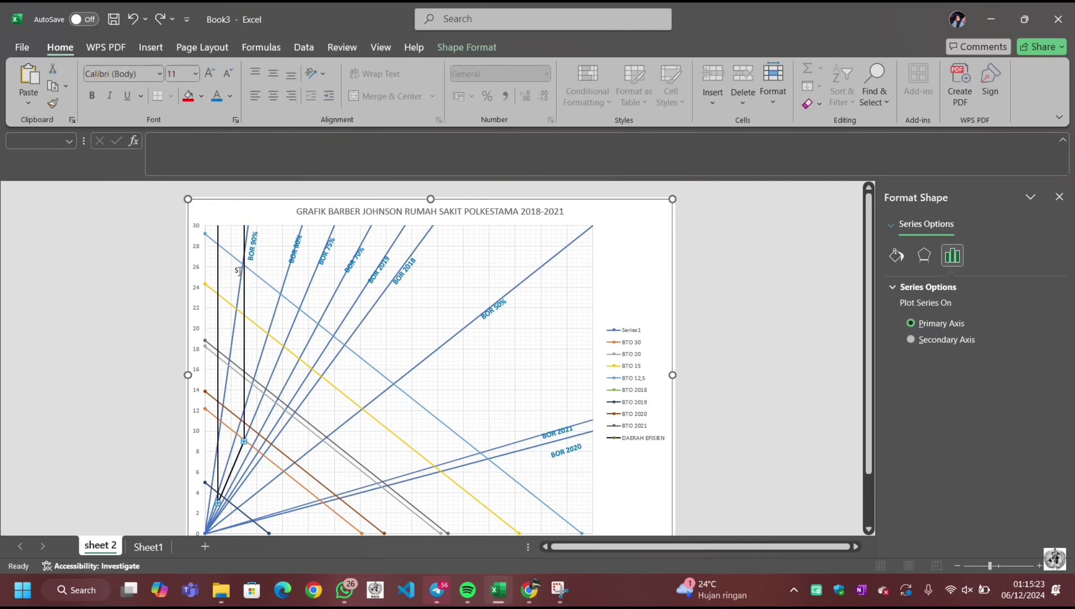
click(240, 272)
key(Caps_Lock)
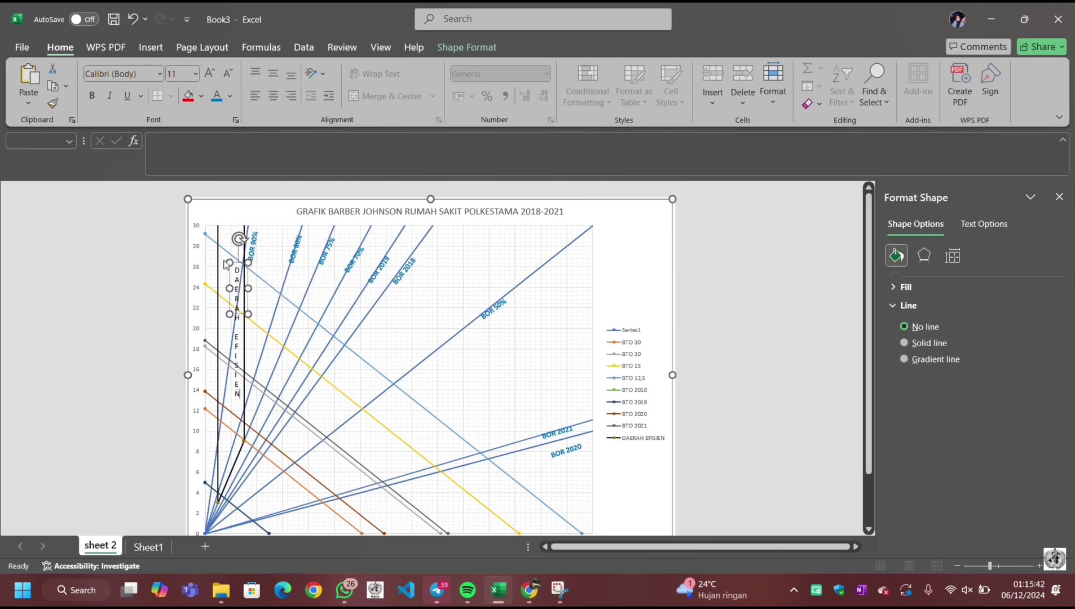
Step: Move the DAERAH EFISIEN text box between the vertical black lines and lengthen it down to about 10 on the vertical axis
drag(239, 265, 233, 257)
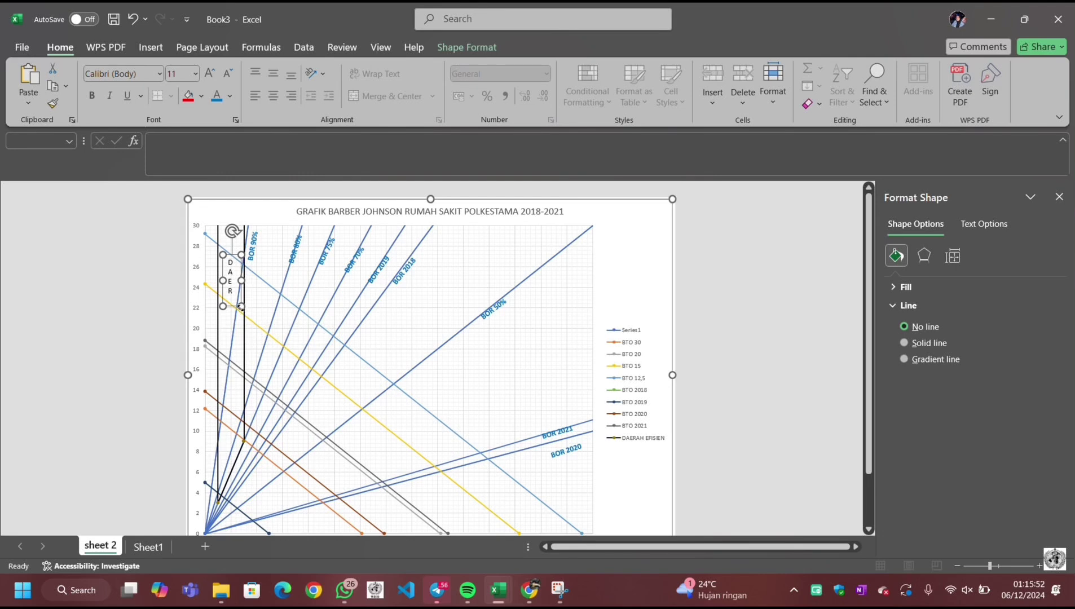
drag(241, 306, 244, 432)
click(244, 430)
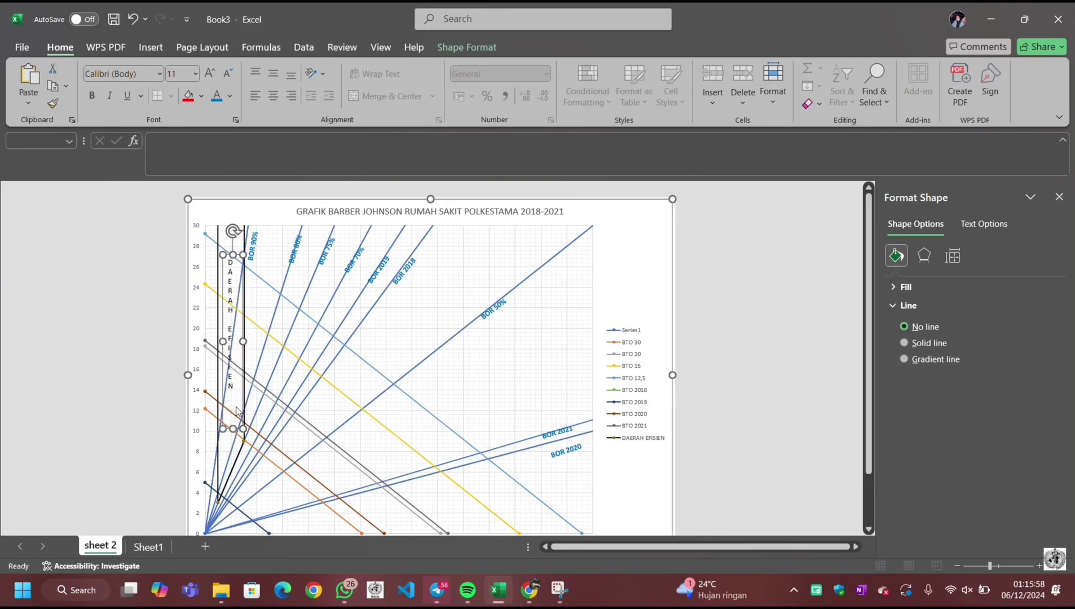
Step: Fill the DAERAH EFISIEN text box with red and extend its lower edge to about 9 on the vertical axis
click(231, 375)
click(231, 375)
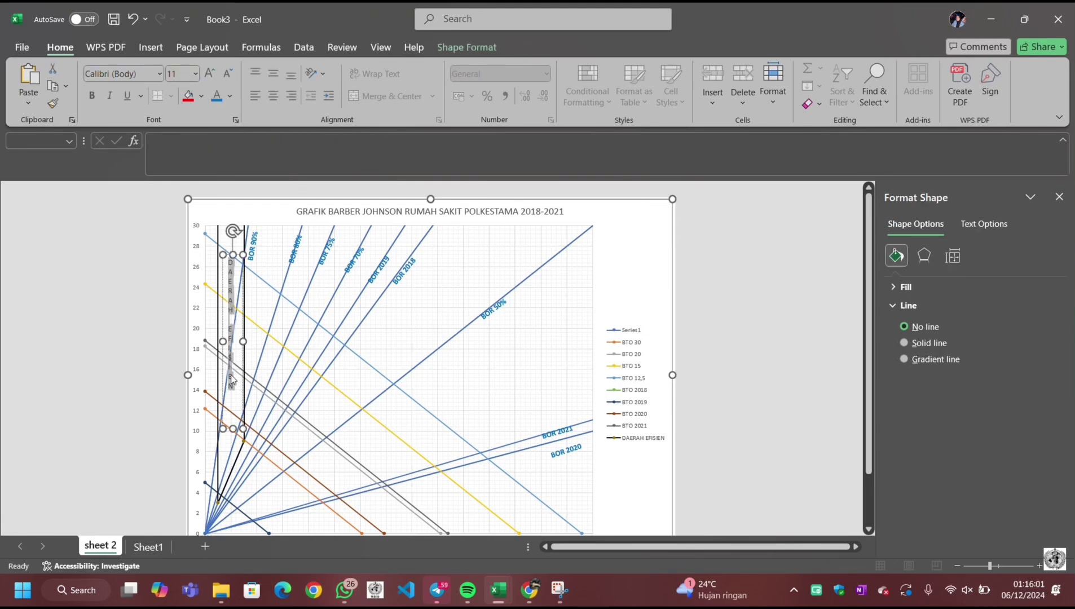
click(202, 97)
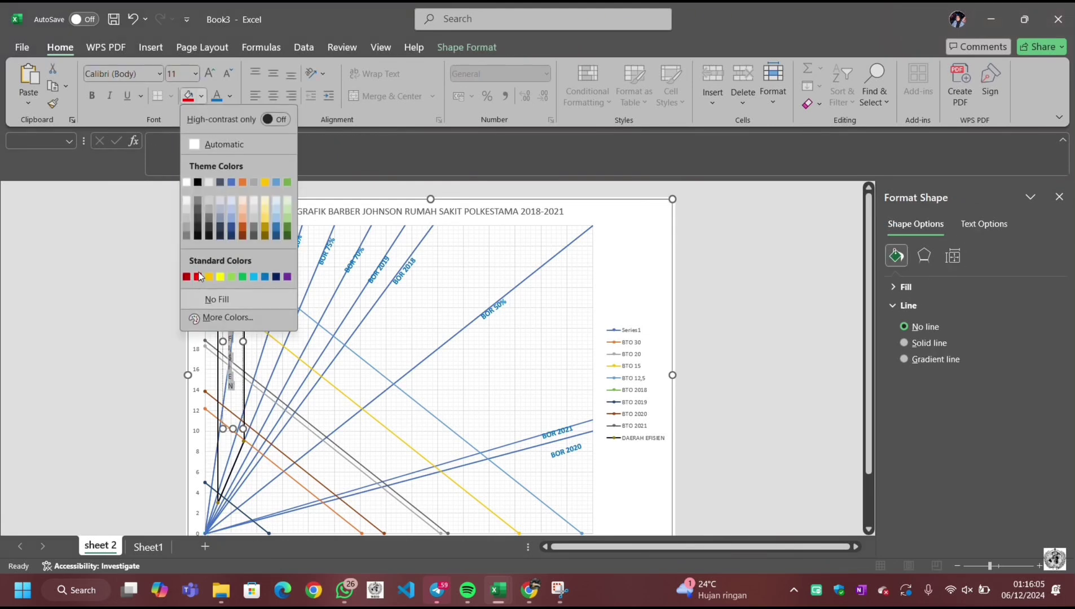
click(198, 277)
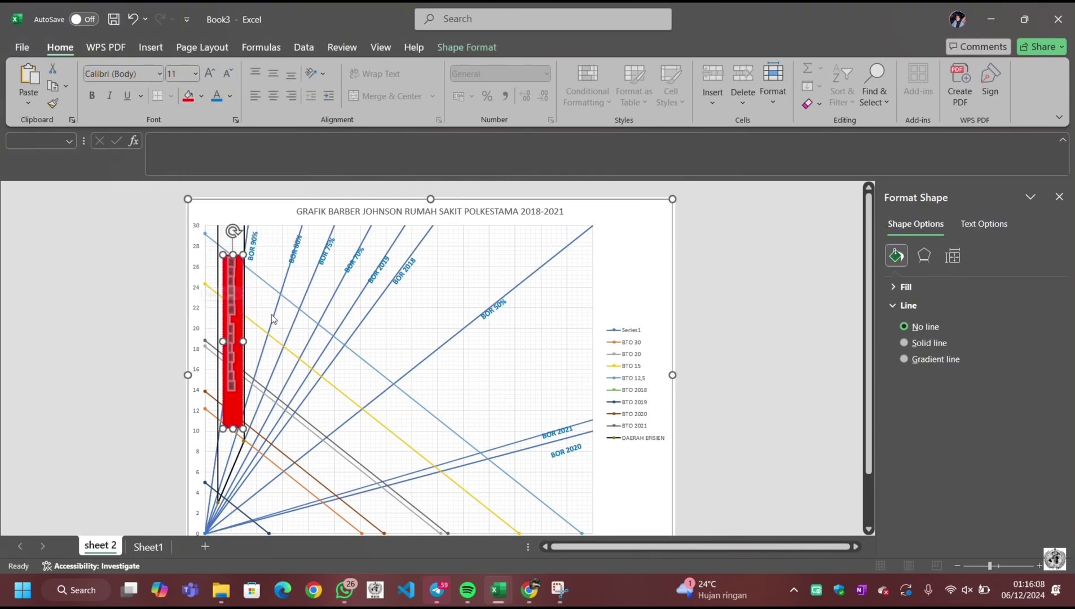
click(302, 334)
click(311, 341)
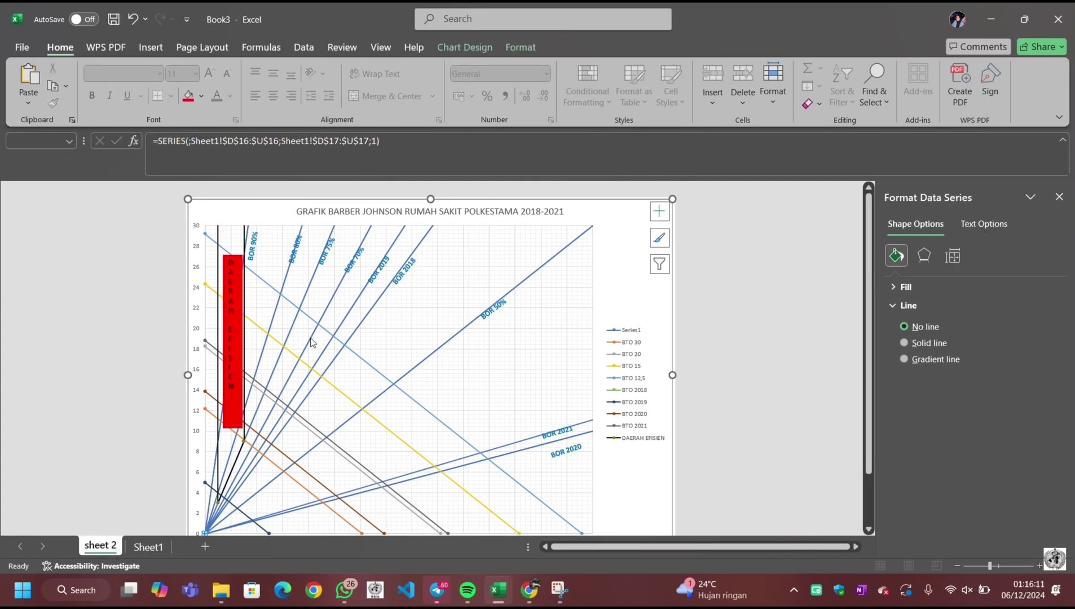
click(234, 423)
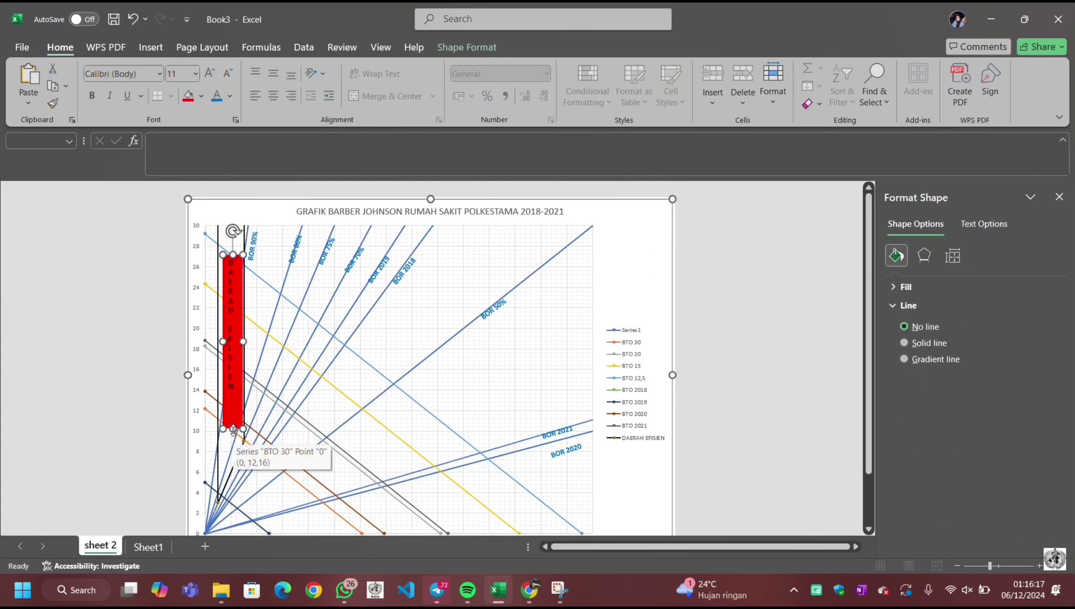
drag(233, 429, 233, 440)
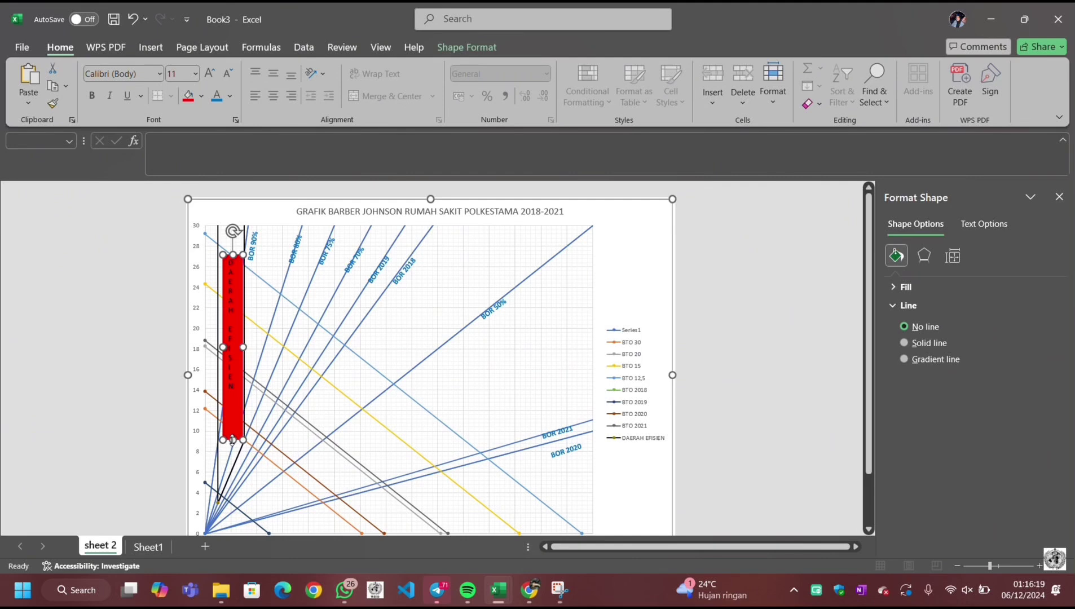
Step: Add a new data series named 2018 to the Barber Johnson chart's data source
click(314, 352)
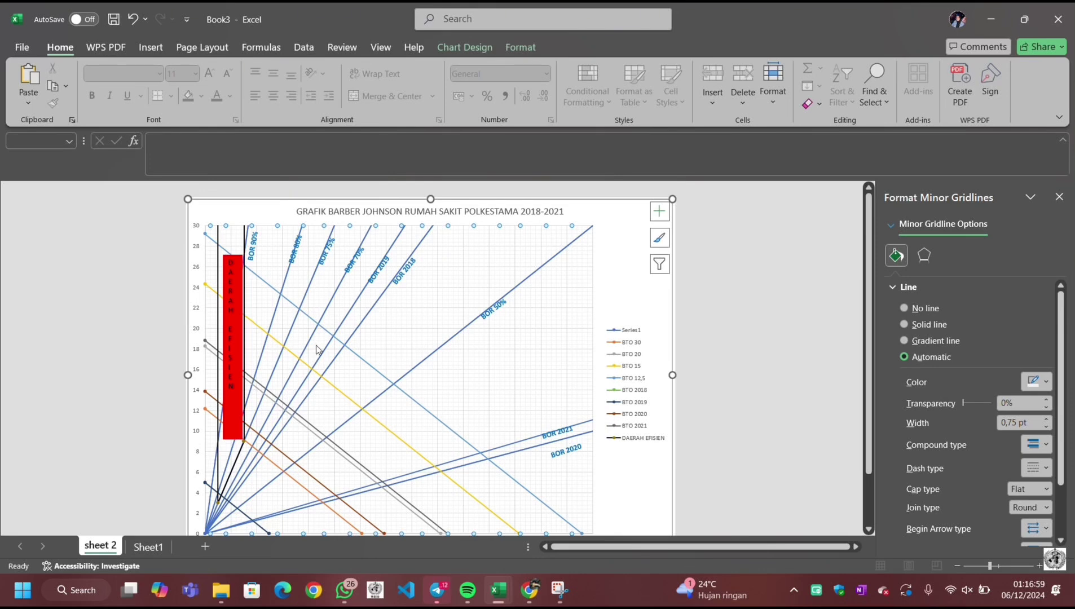
scroll(317, 350, down, 1)
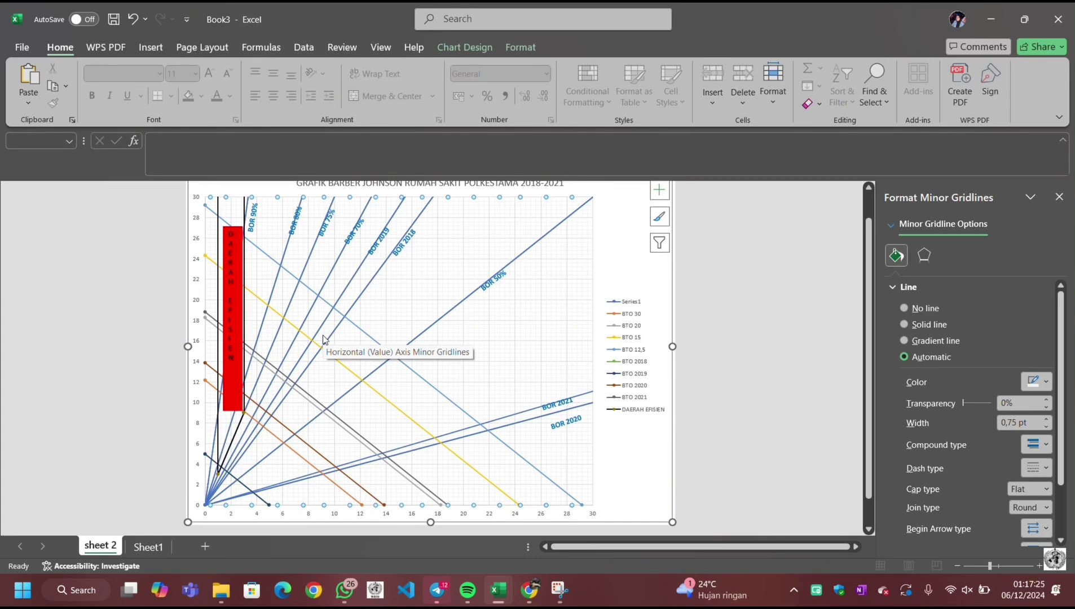
right_click(637, 232)
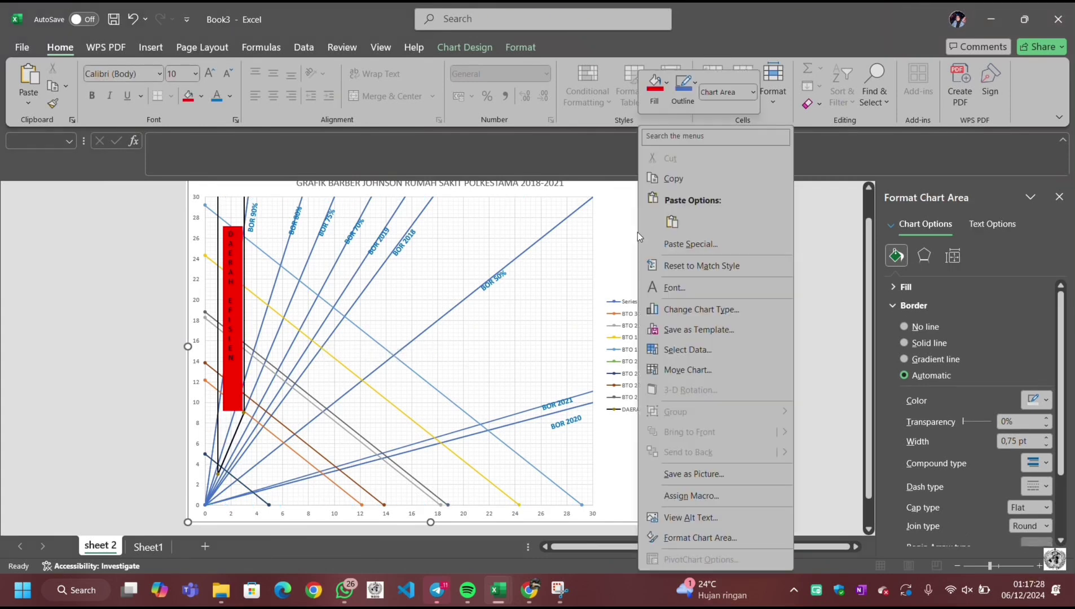
click(688, 351)
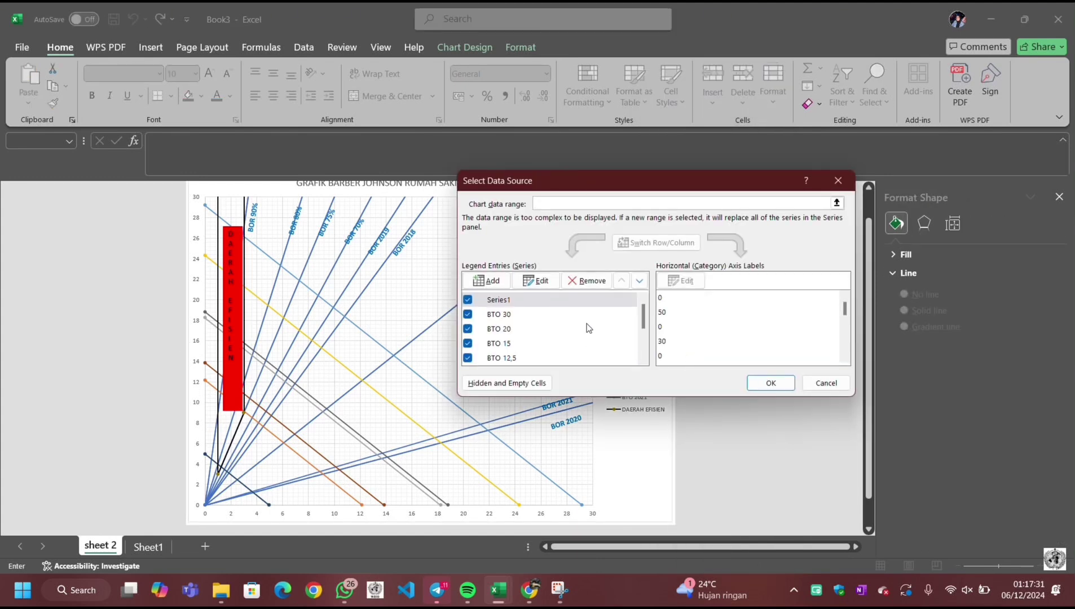
click(502, 280)
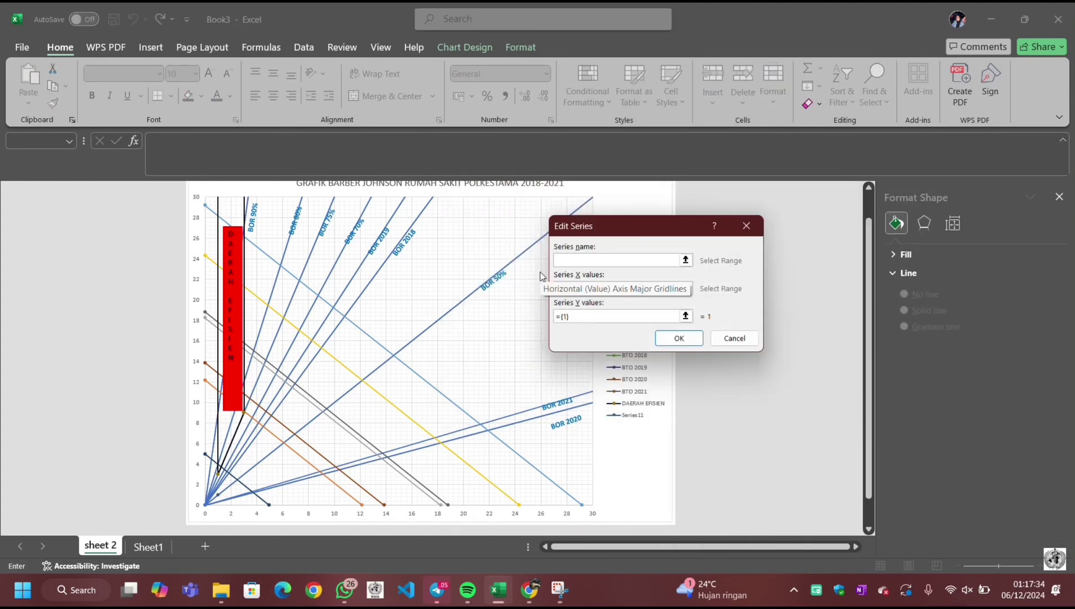
text(2018)
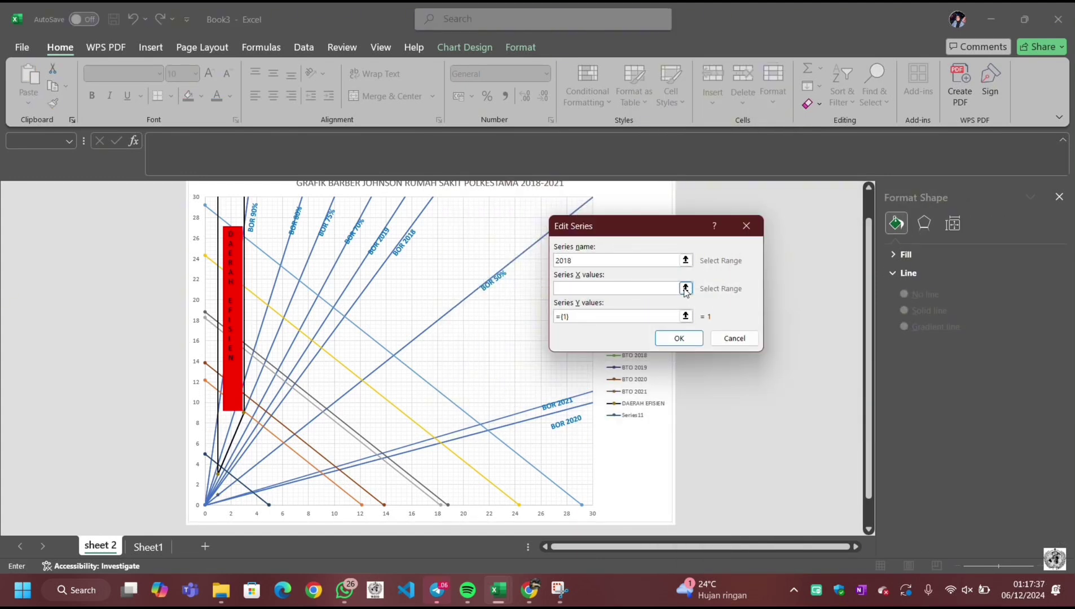
Step: Use the 2018 TOI in Sheet1 cell F8 as the series' X value and the AVLOS in E8 as its Y value
click(686, 289)
click(150, 547)
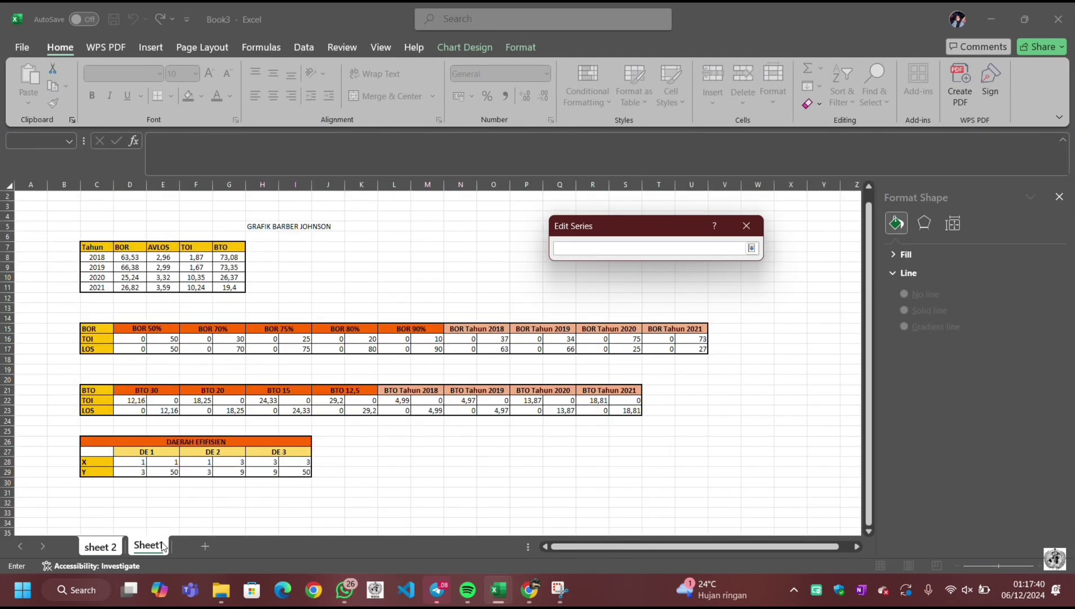
click(192, 259)
key(Return)
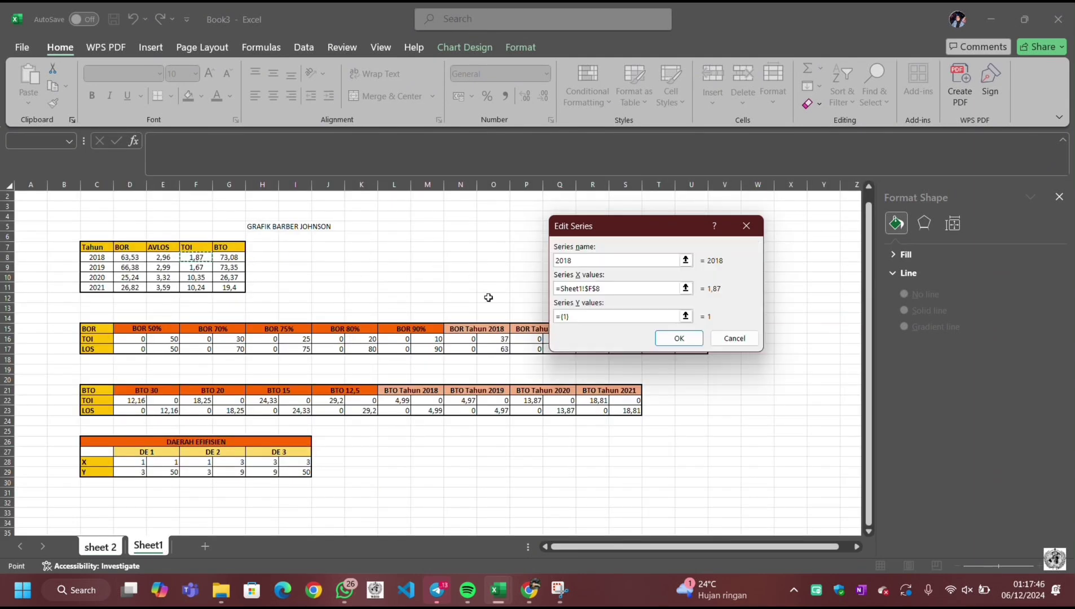
click(686, 316)
click(165, 258)
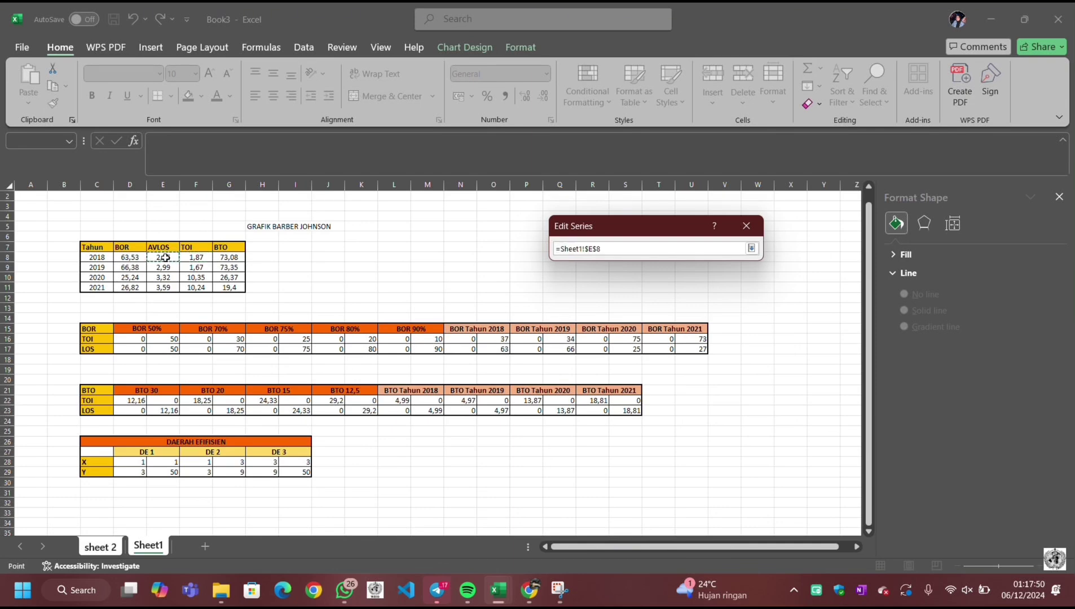
key(Return)
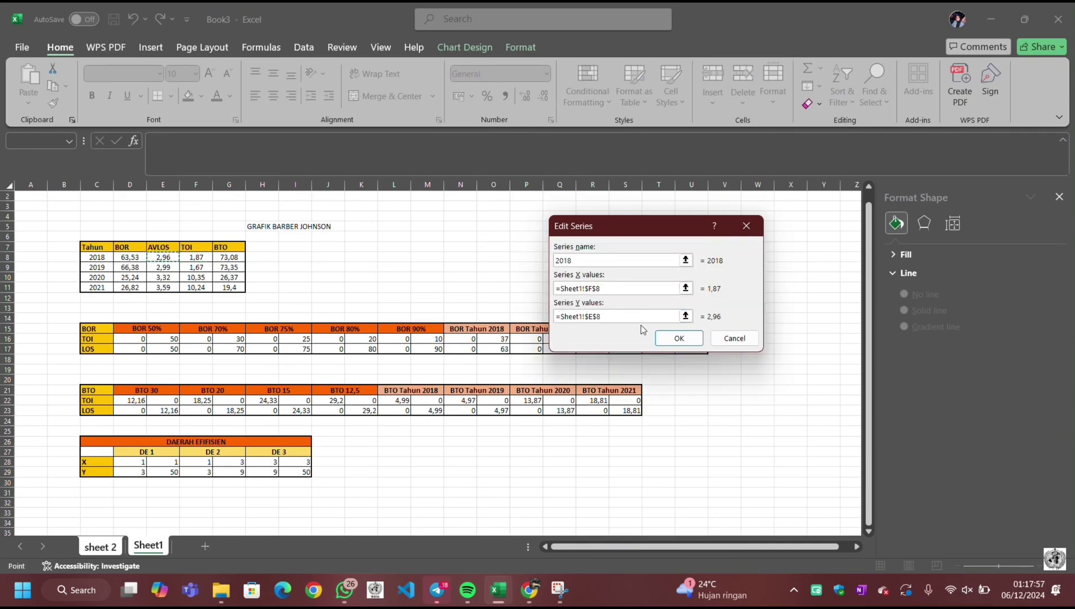
click(666, 341)
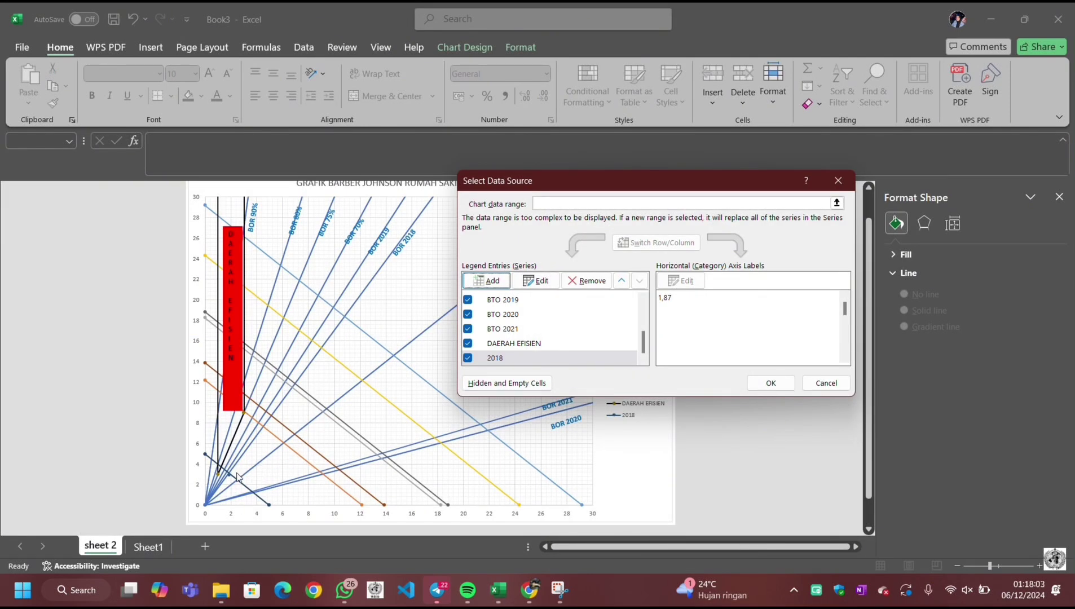
Step: Add a chart series named 2019 with the TOI in Sheet1 cell F9 as X and the AVLOS in E9 as Y
click(487, 279)
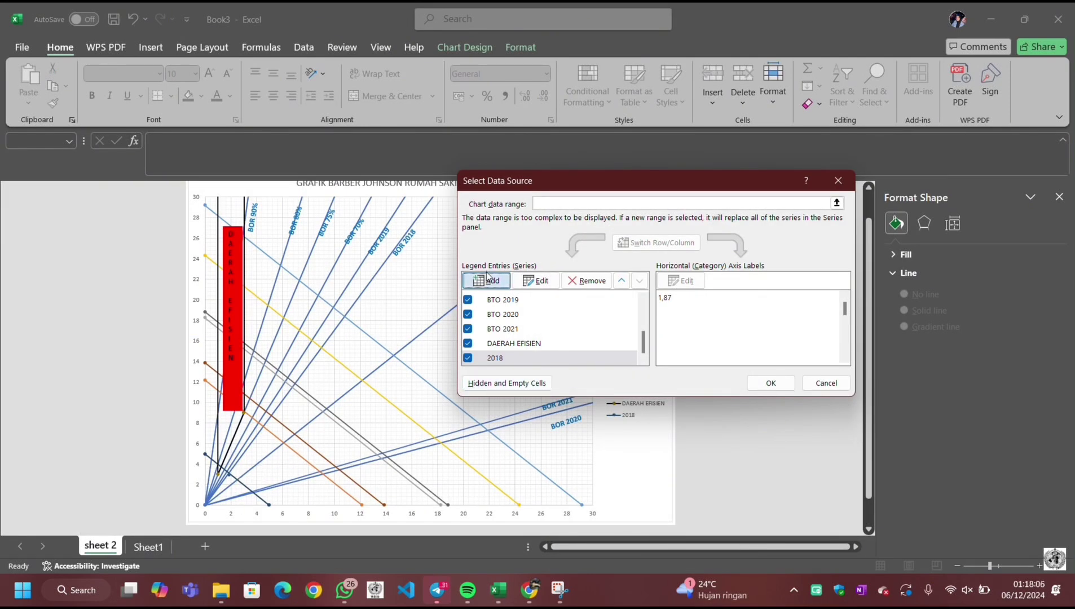
text(2019)
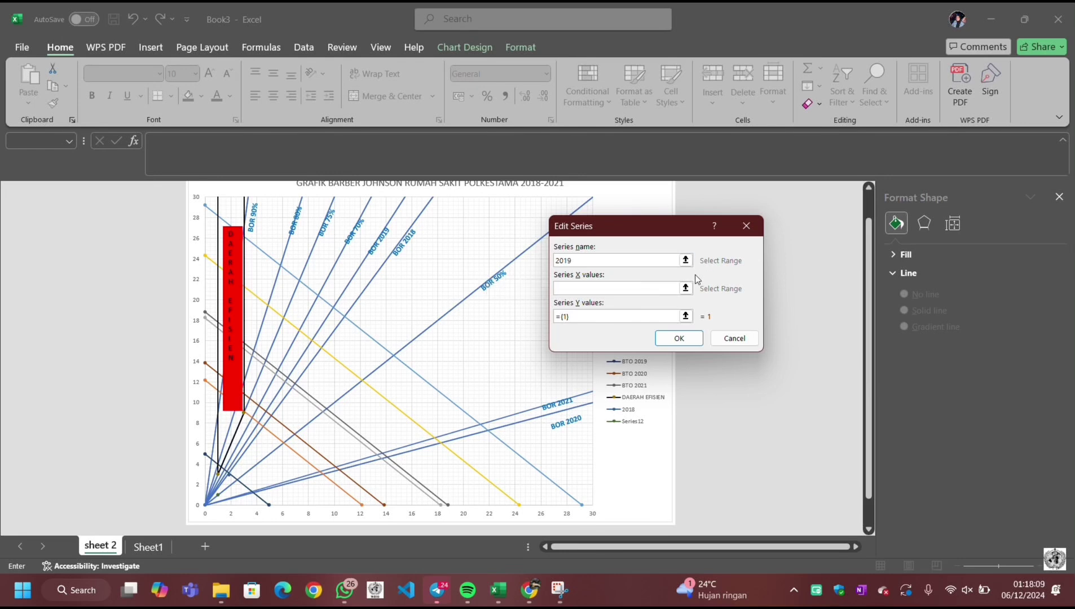
click(686, 289)
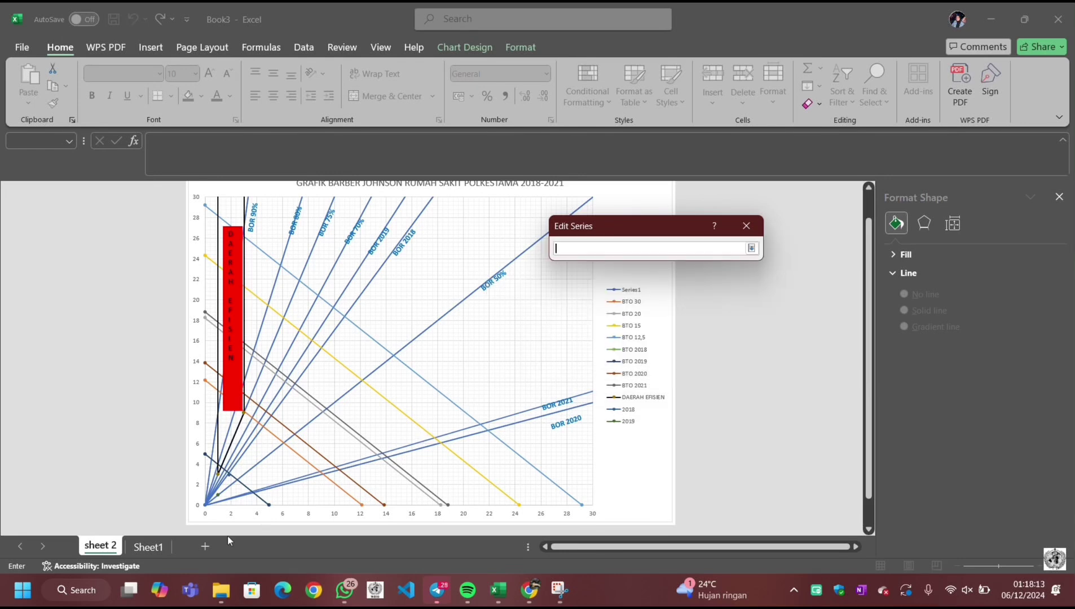
click(154, 549)
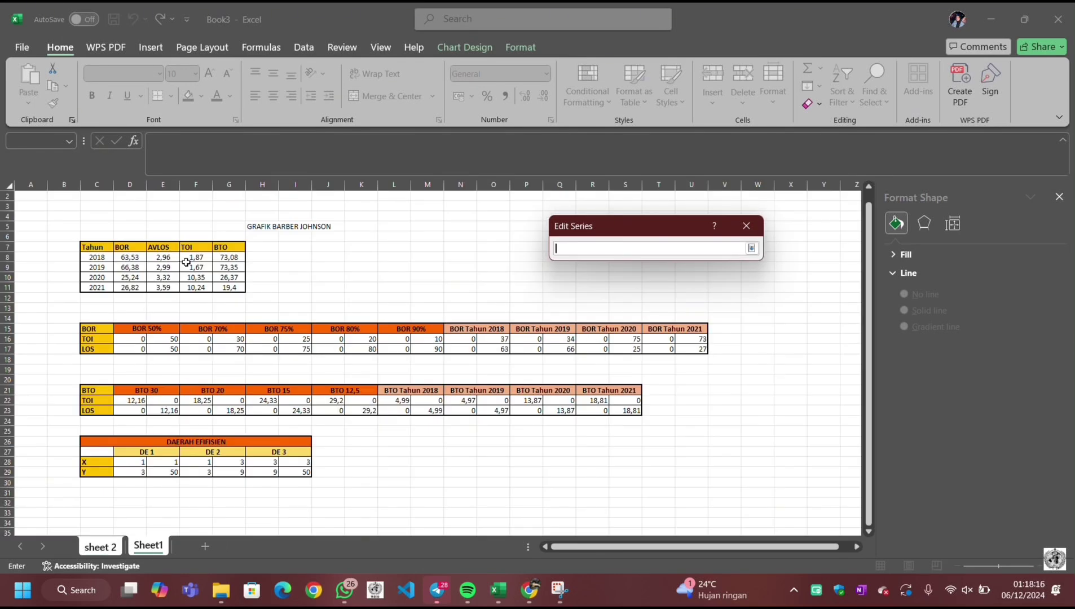
click(194, 269)
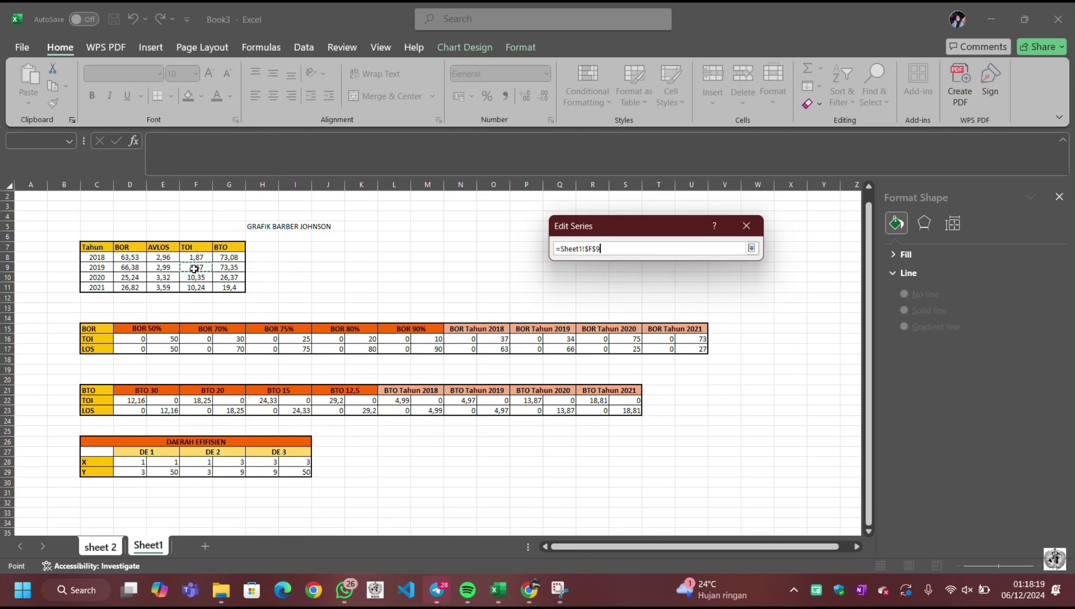
key(Return)
click(683, 316)
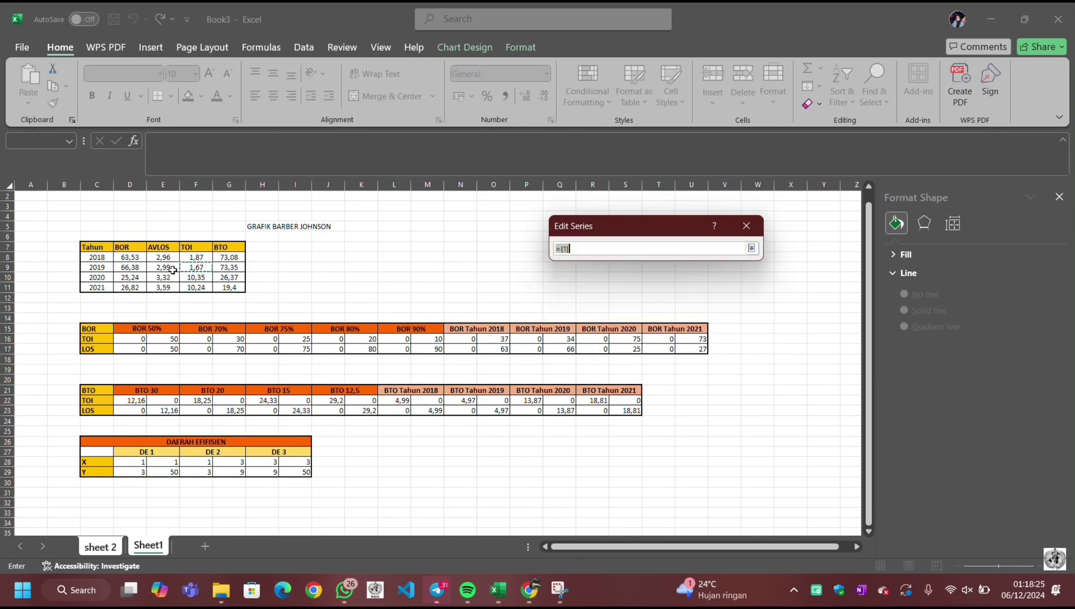
click(173, 269)
key(Return)
key(Return)
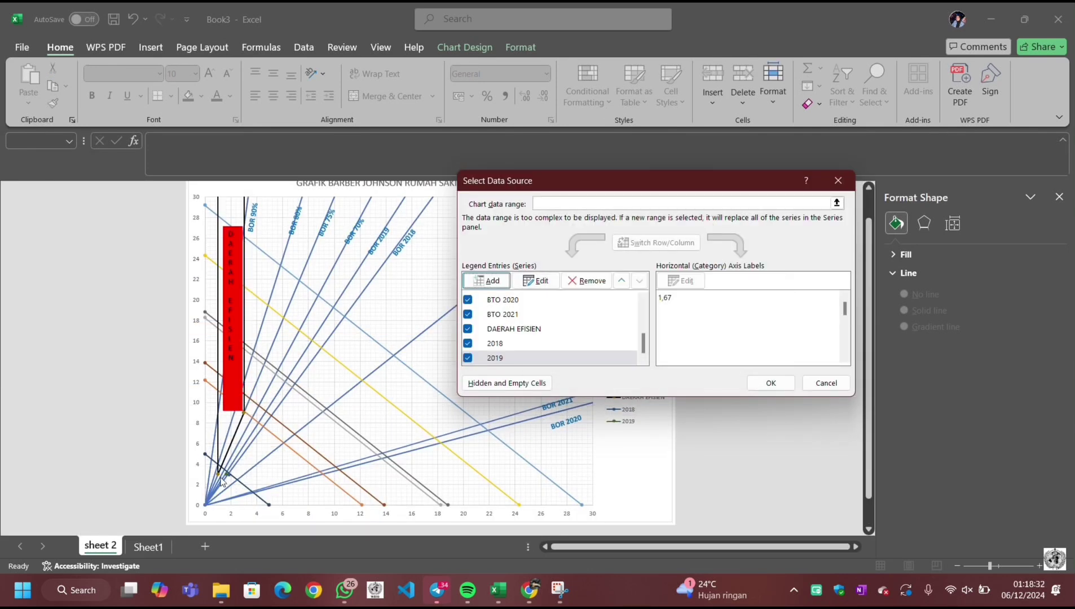
Step: Add a chart series named 2020 with the TOI in Sheet1 cell F10 as X and the AVLOS in E10 as Y
click(487, 280)
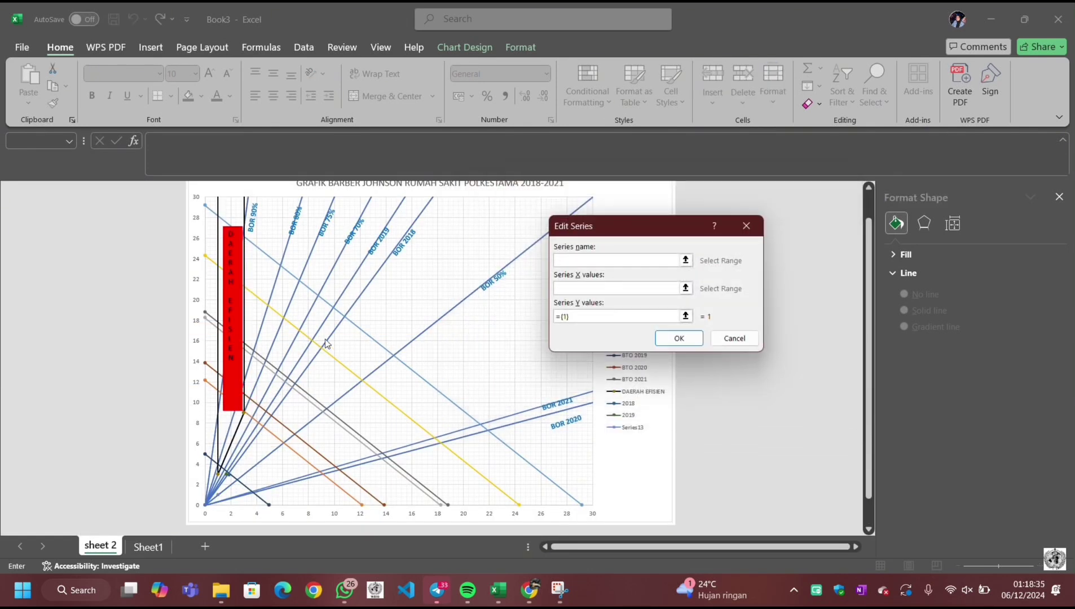
text(2020)
key(Tab)
click(685, 287)
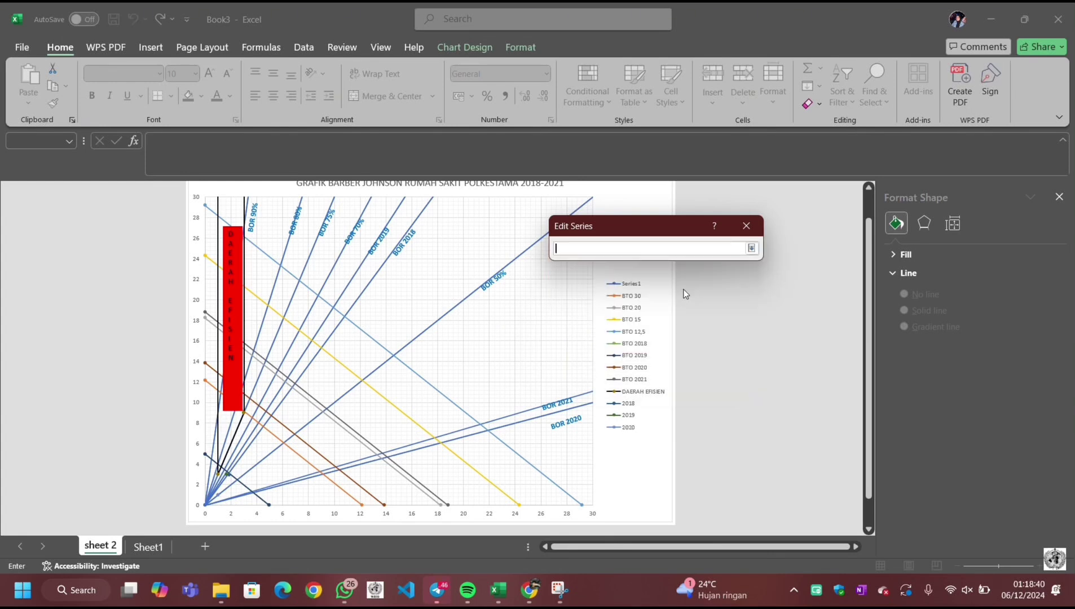
click(163, 544)
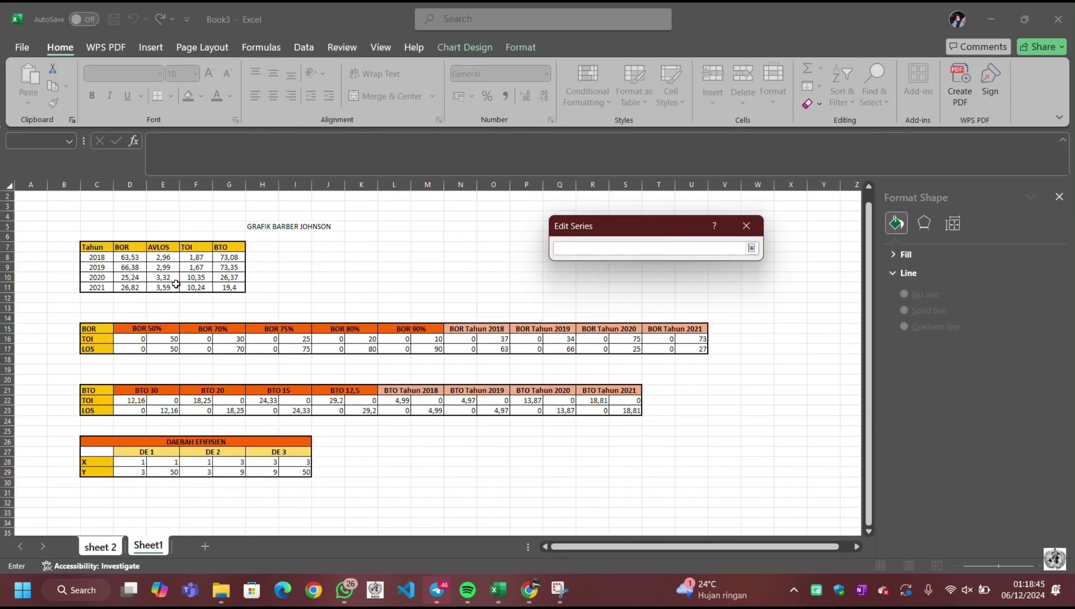
click(200, 277)
key(Return)
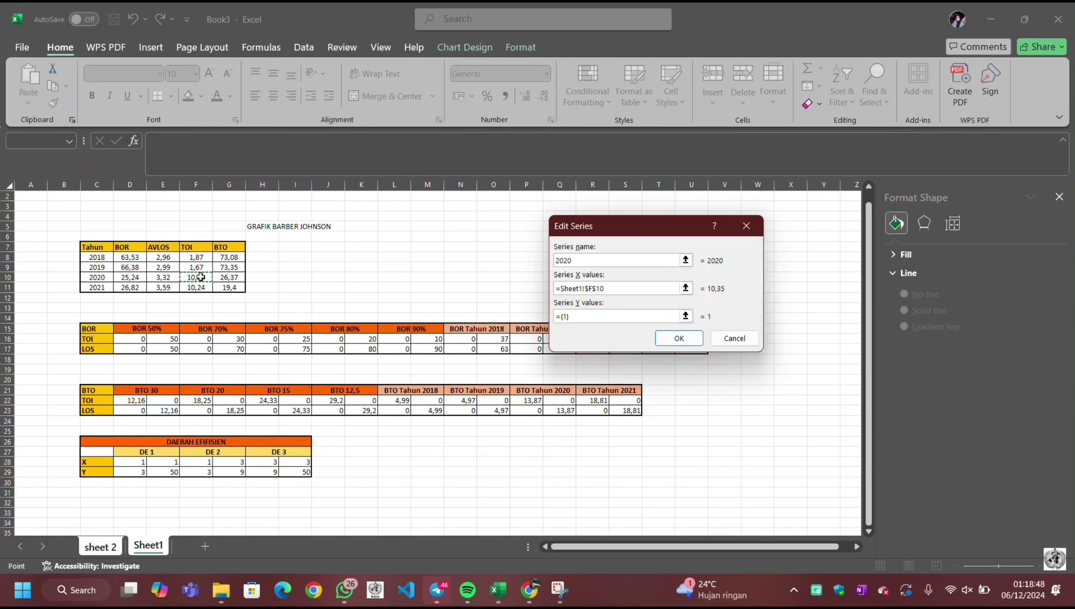
click(685, 316)
click(169, 279)
key(Return)
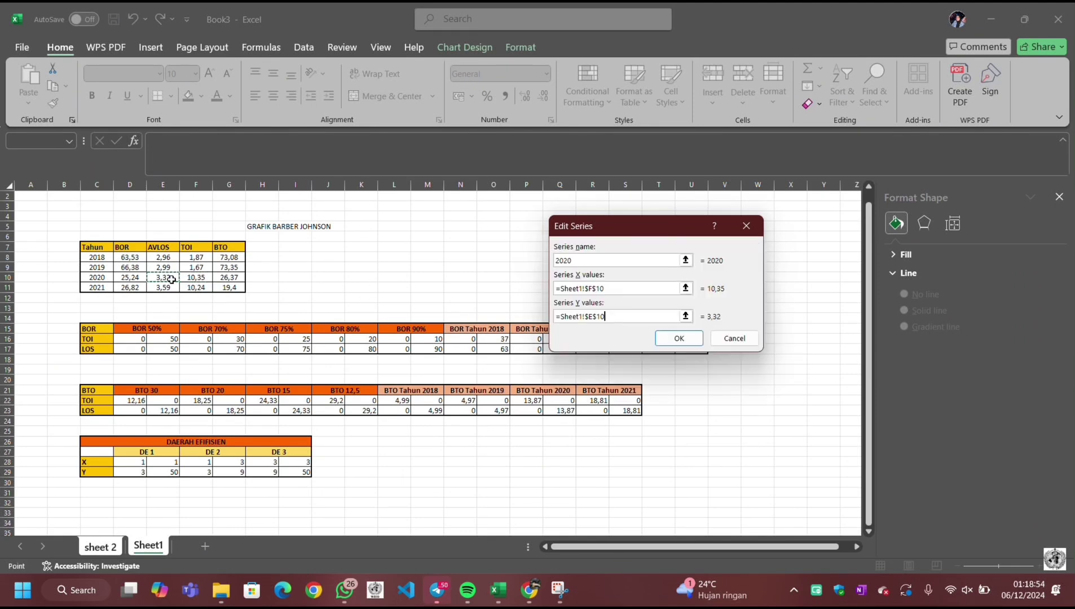
key(Return)
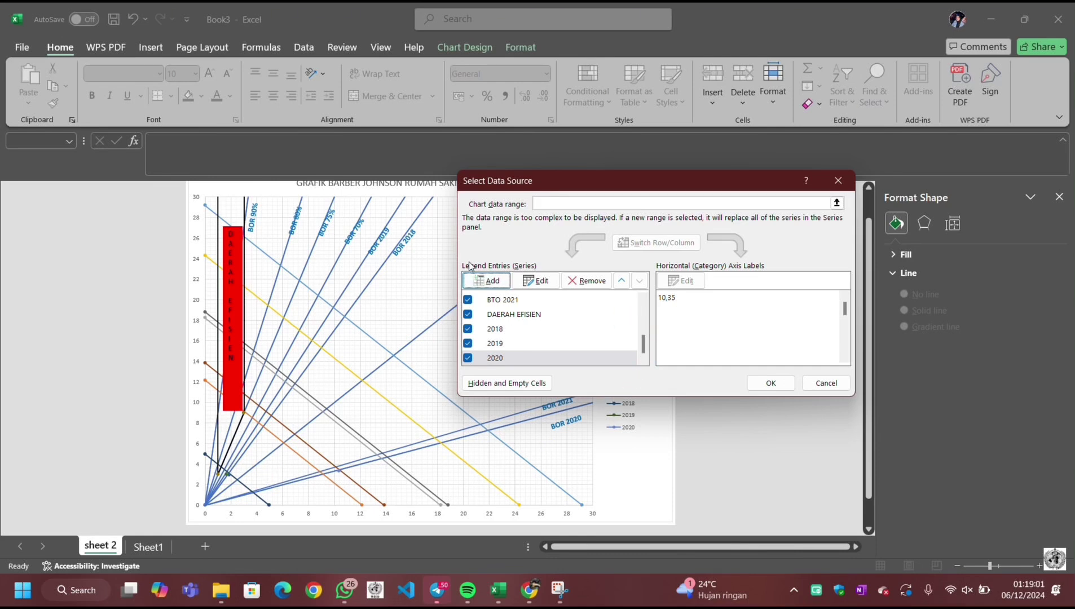
Step: Add a chart series named 2021 with Sheet1 cell F11 as X and E11 as Y, and accept the data source changes
click(487, 280)
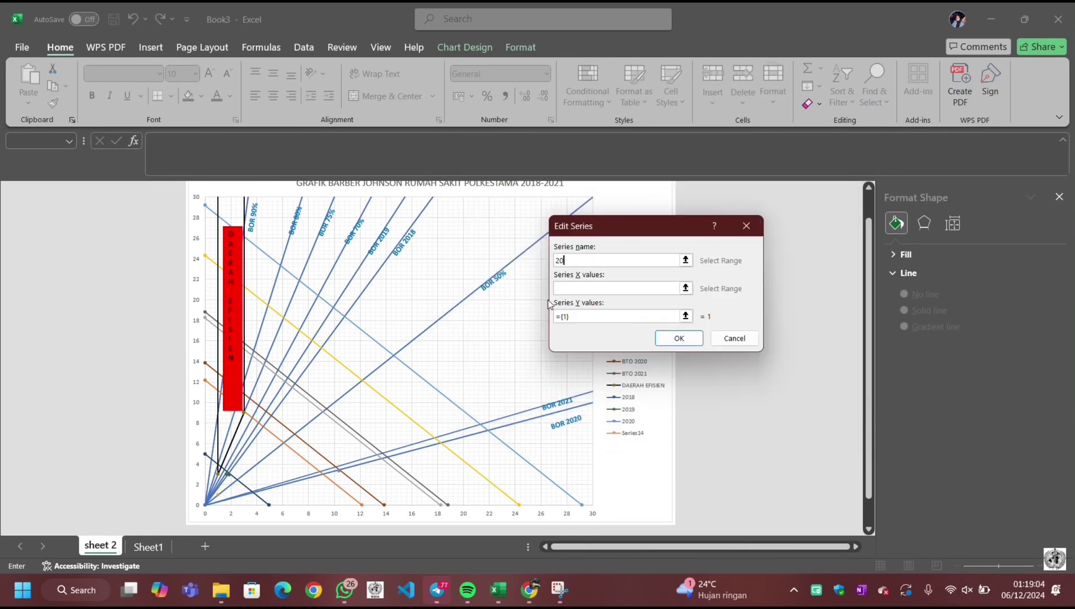
click(649, 288)
click(685, 288)
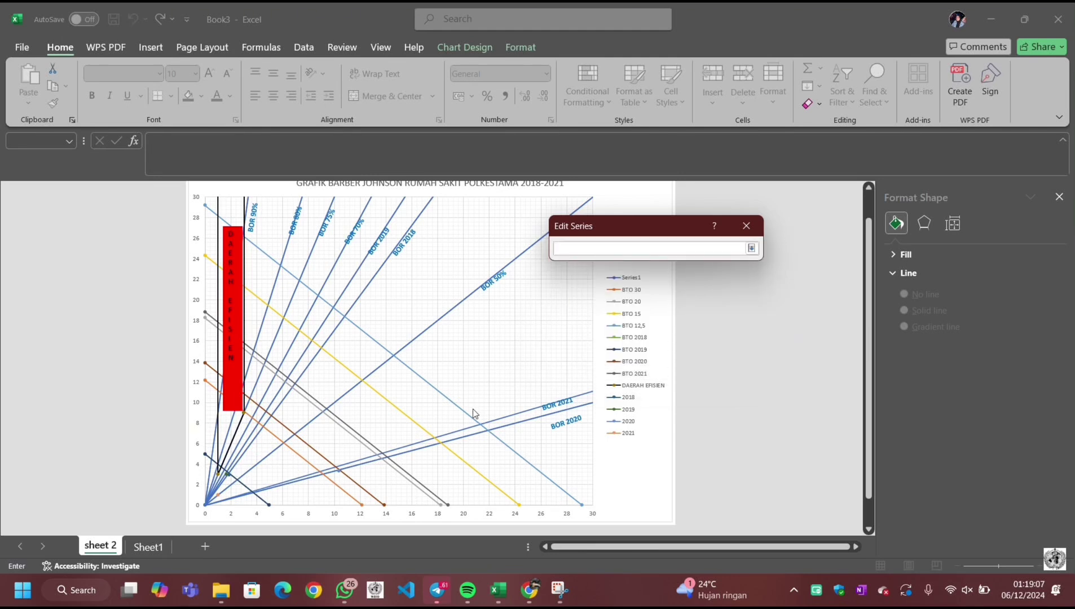
click(169, 546)
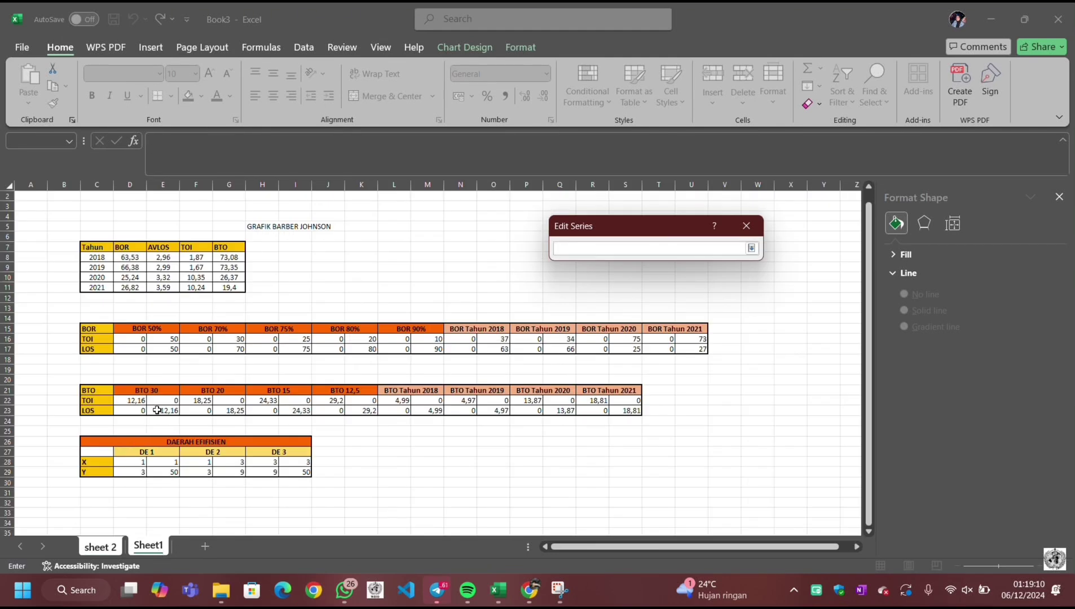
click(192, 287)
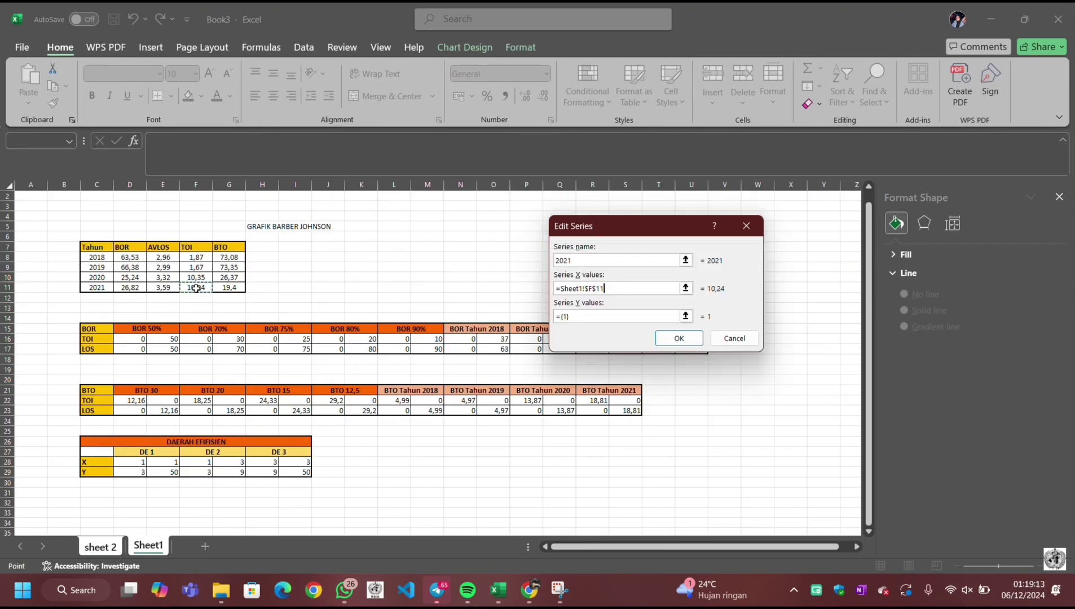
click(686, 316)
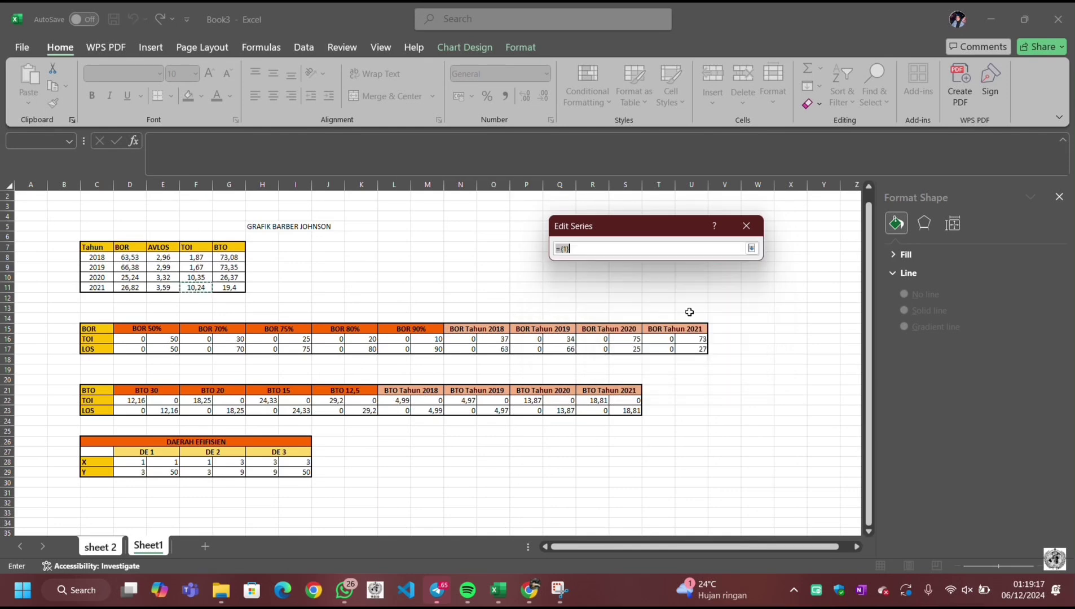
click(167, 287)
key(Return)
key(Return)
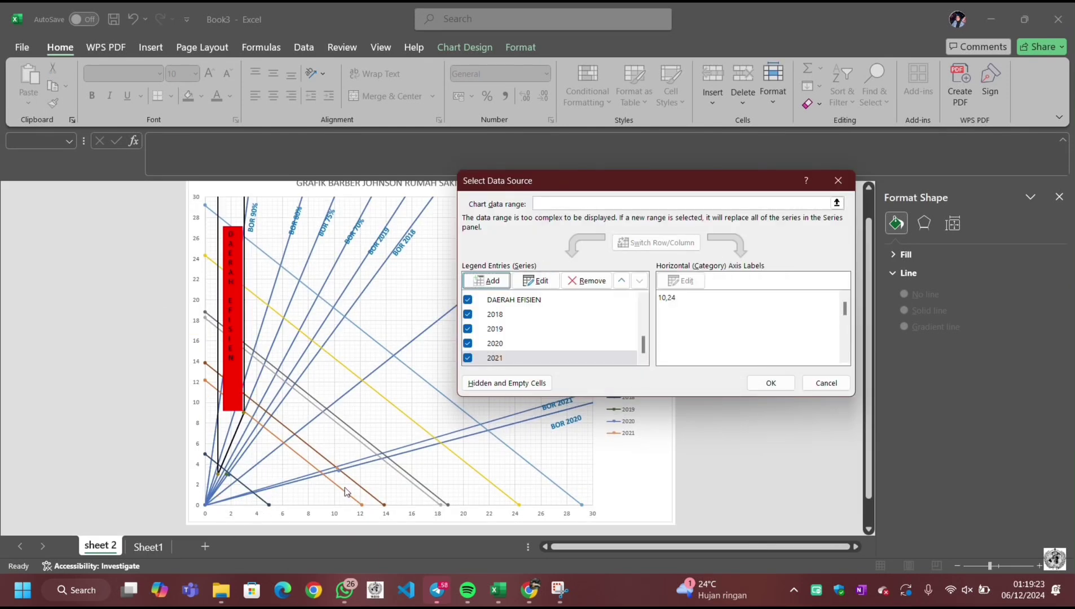
click(767, 383)
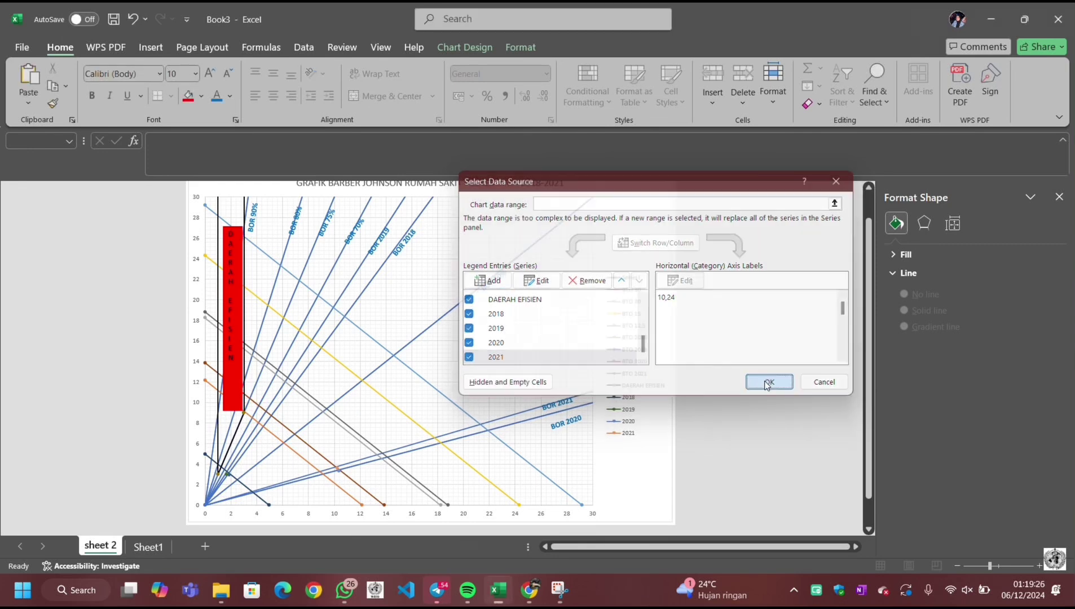
click(392, 383)
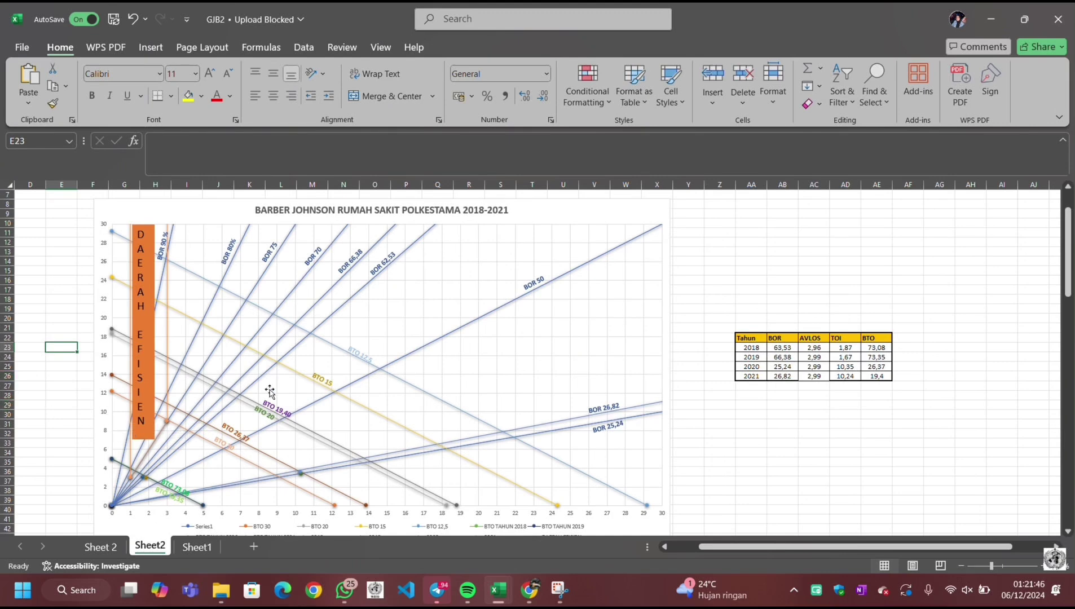
Step: Examine the Barber Johnson chart on Sheet2 of the GJB2 workbook and the yearly interpretations, suggested actions and conclusions below it
scroll(399, 416, down, 7)
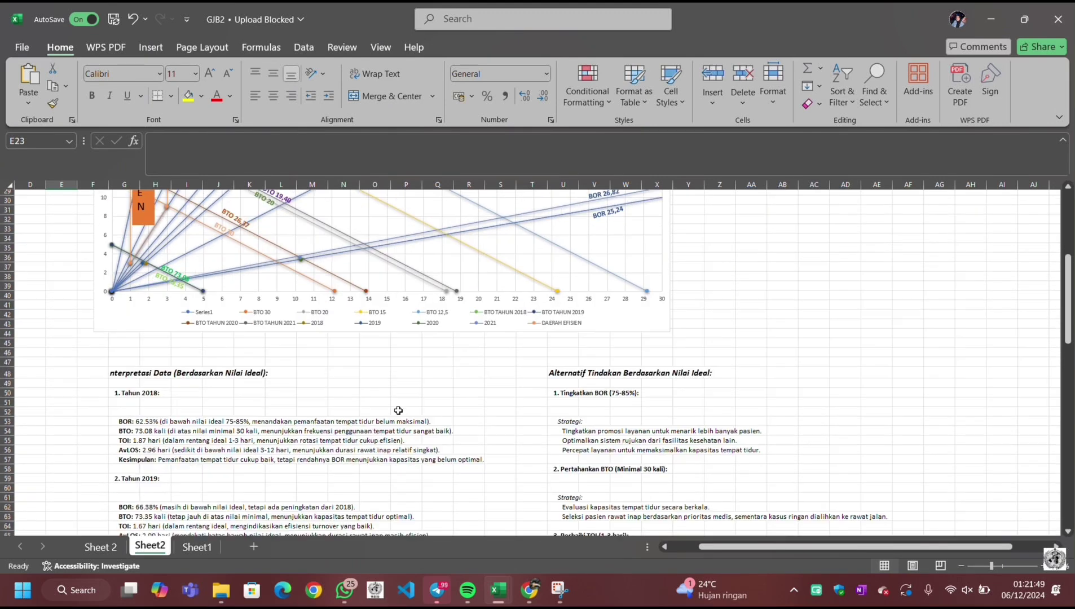
scroll(399, 410, up, 7)
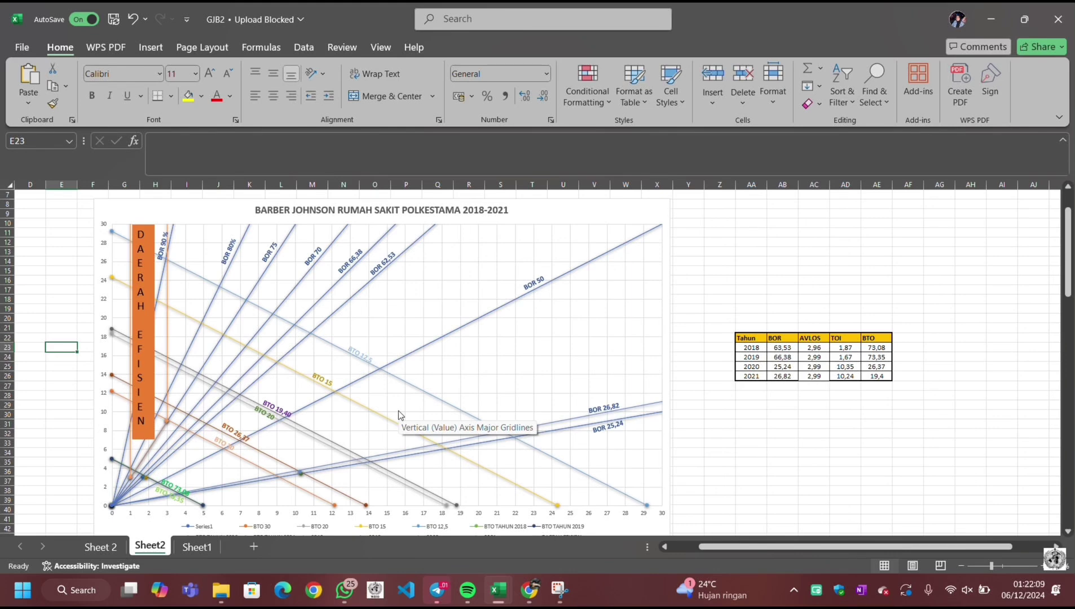
scroll(400, 427, down, 13)
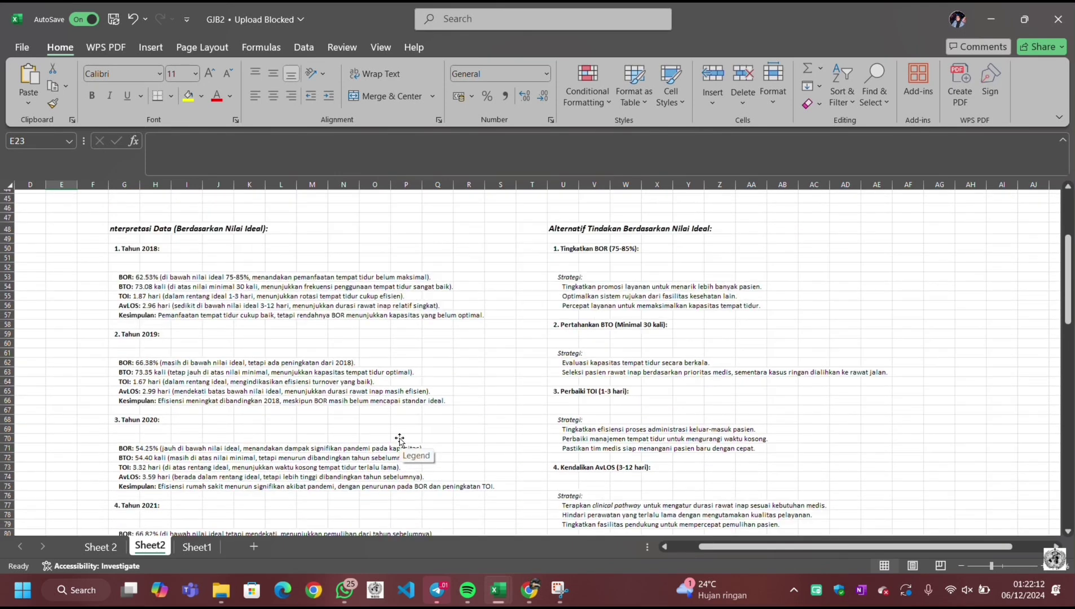
scroll(399, 439, down, 1)
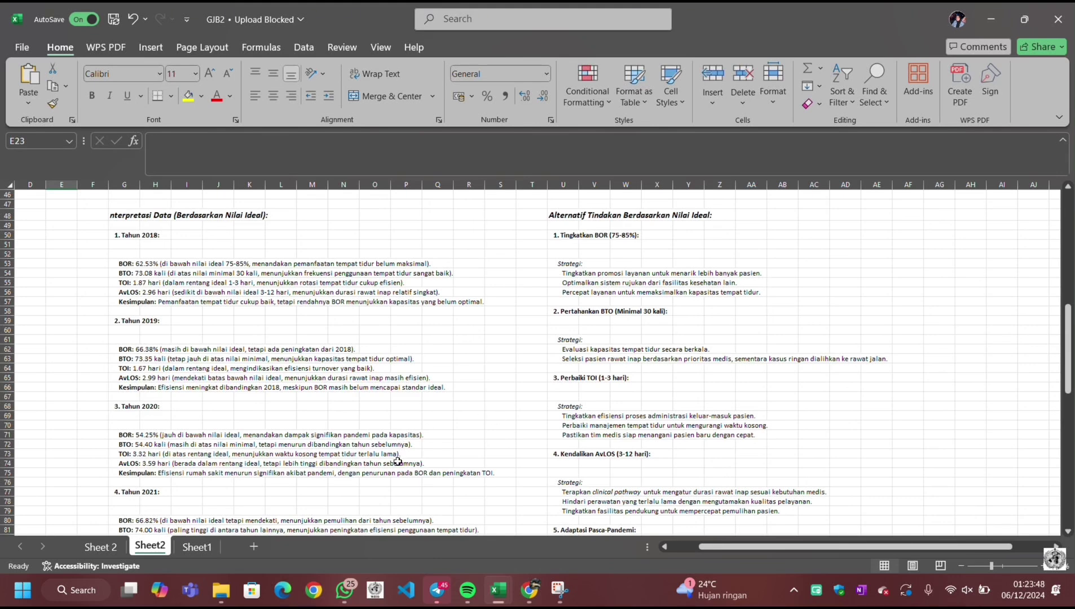
scroll(398, 459, down, 2)
scroll(397, 460, down, 1)
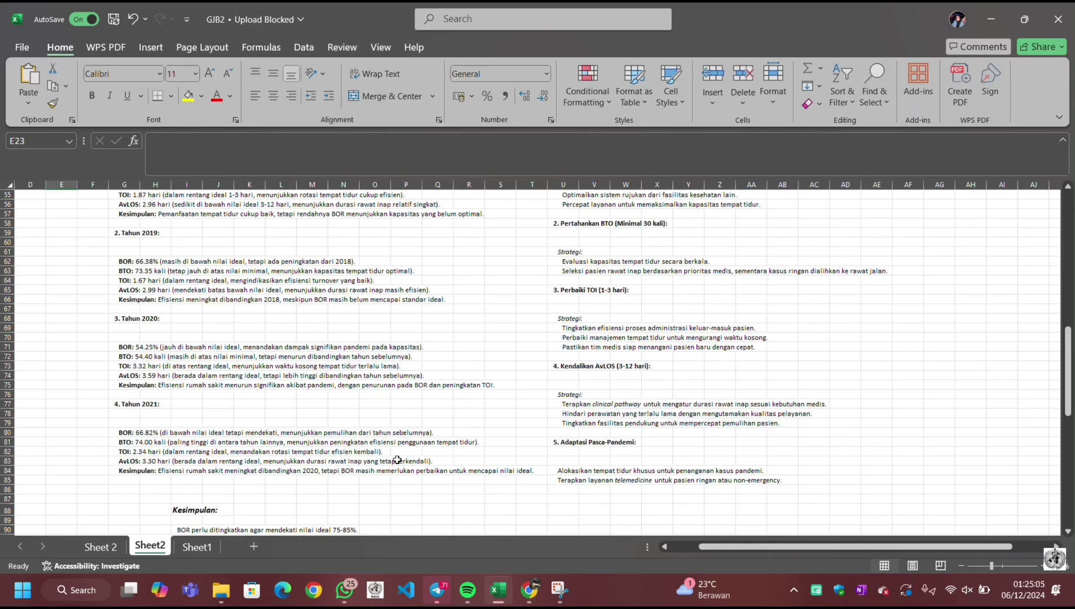
scroll(492, 344, up, 16)
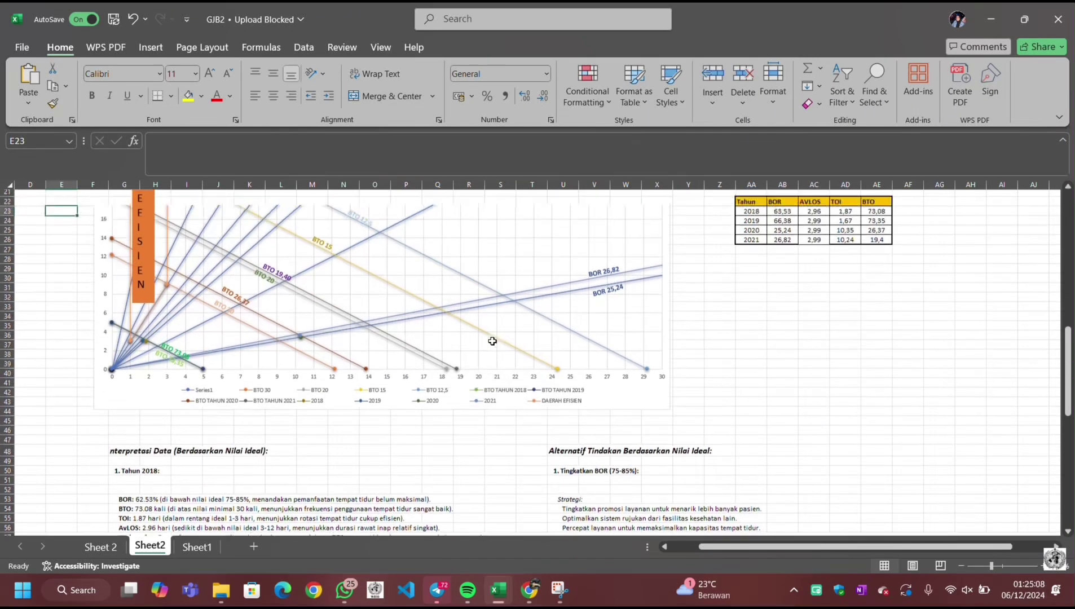
scroll(493, 341, down, 1)
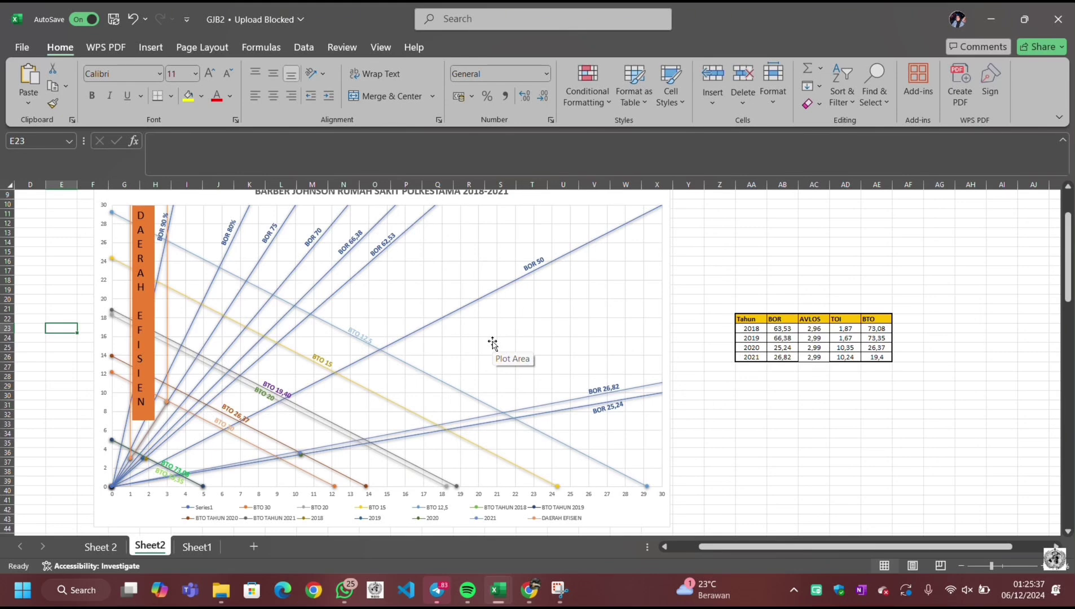
scroll(560, 318, up, 1)
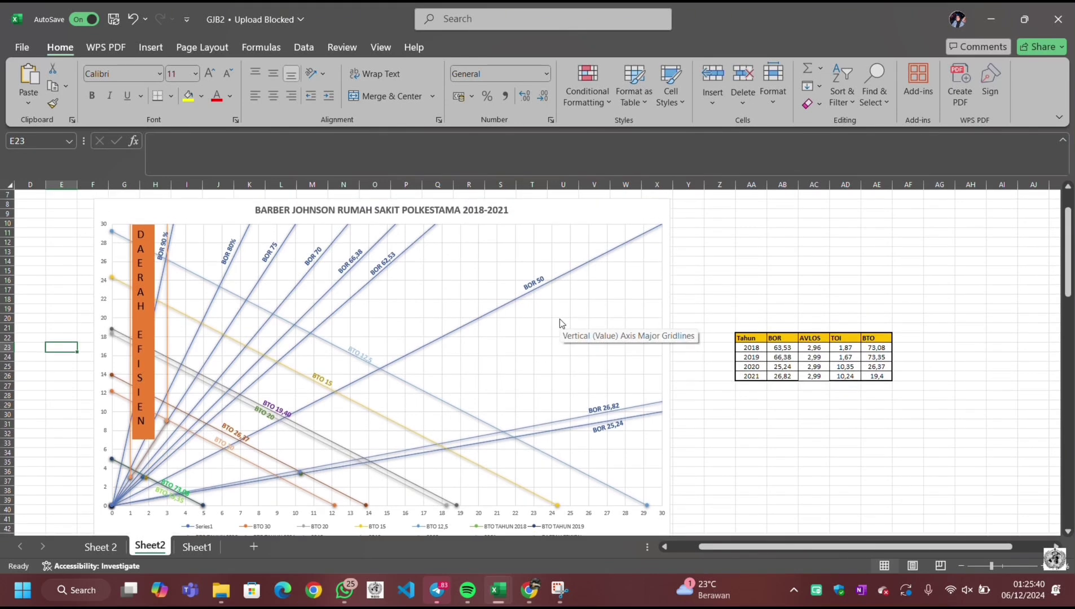